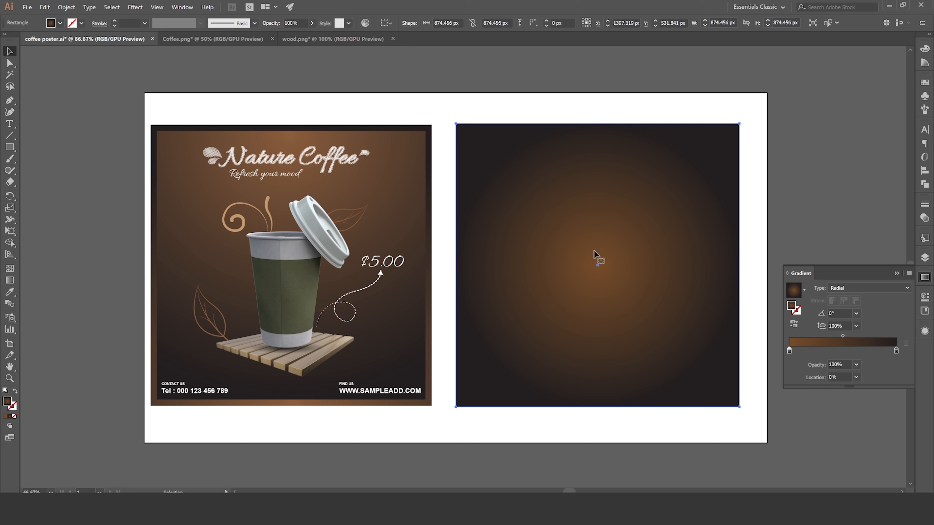
# - Move the square's radial gradient centre to the middle of its upper edge and widen the gradient beyond the square's sides
pyautogui.click(9, 280)
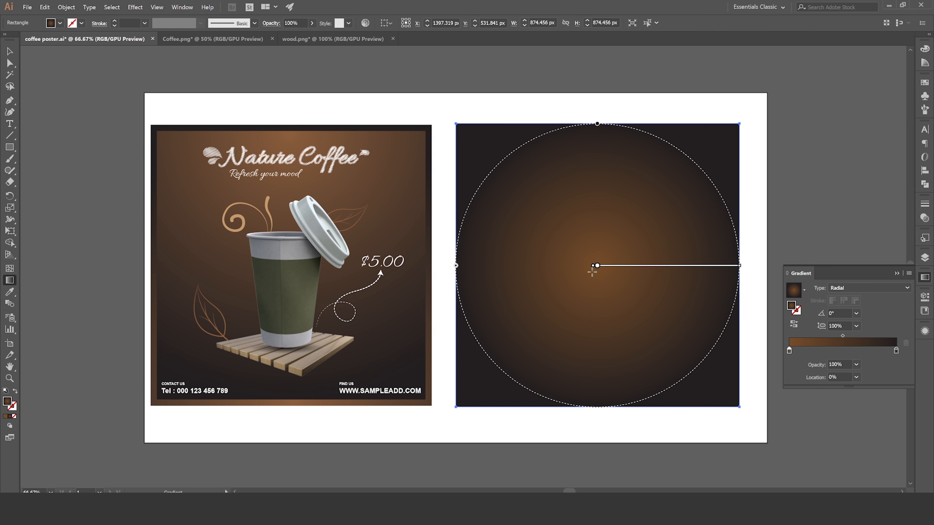
pyautogui.moveTo(593, 265); pyautogui.dragTo(597, 129)
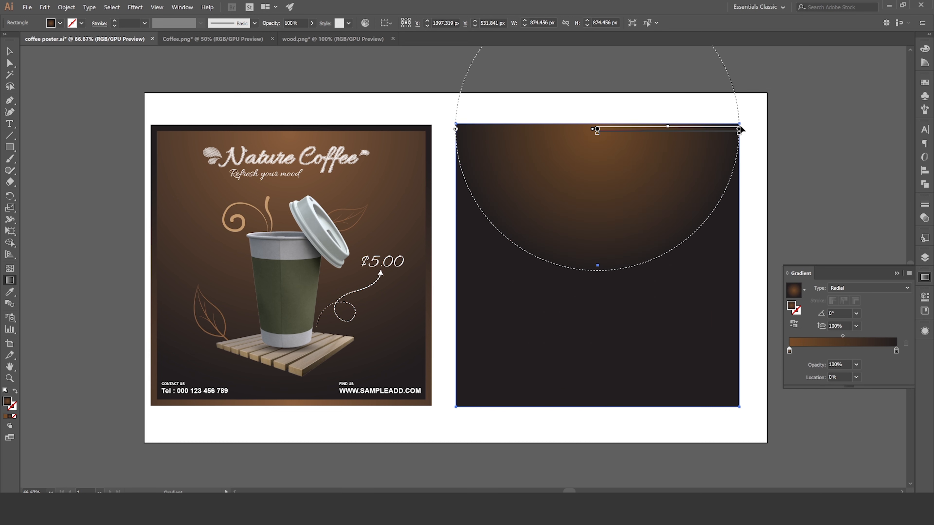
pyautogui.moveTo(742, 130)
pyautogui.mouseDown()
pyautogui.moveTo(788, 129)
pyautogui.moveTo(750, 114)
pyautogui.moveTo(741, 127)
pyautogui.moveTo(824, 130)
pyautogui.mouseUp()
pyautogui.moveTo(696, 128)
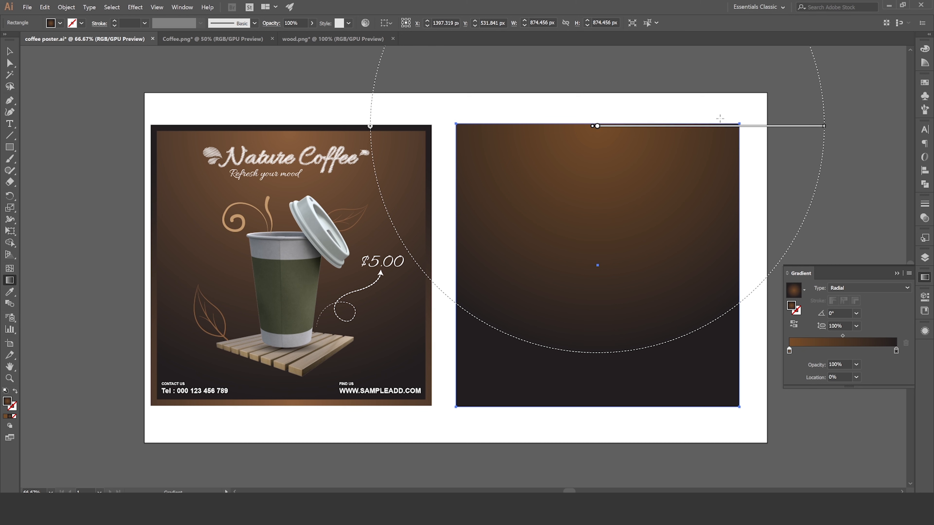
# - Shift the gradient's midpoint toward the brown centre and enlarge the radius to reach the square's lower edge
pyautogui.moveTo(690, 126); pyautogui.dragTo(689, 125)
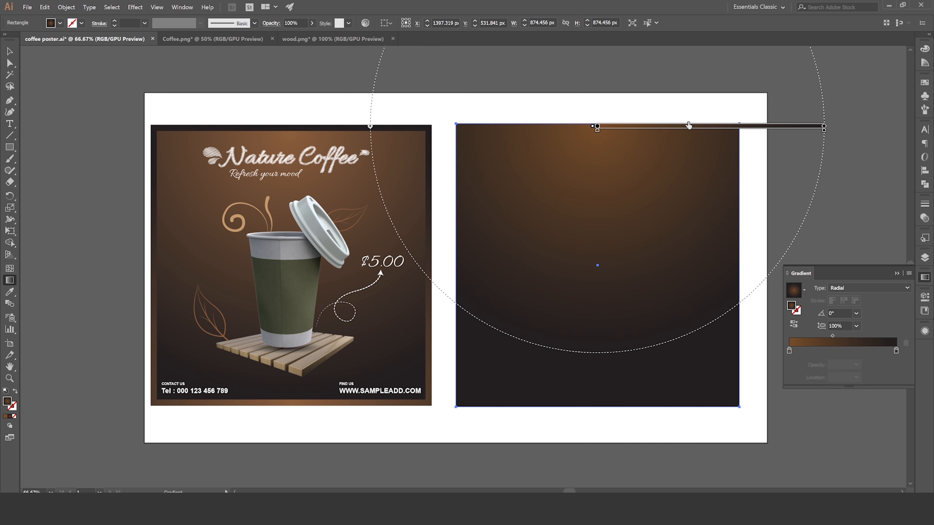
pyautogui.moveTo(826, 128)
pyautogui.mouseDown()
pyautogui.moveTo(853, 135)
pyautogui.moveTo(882, 120)
pyautogui.moveTo(898, 125)
pyautogui.mouseUp()
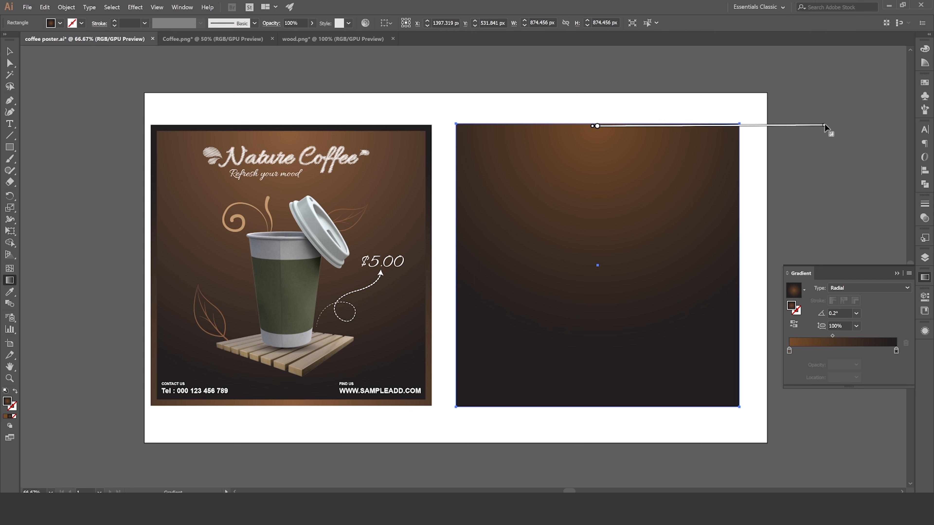
pyautogui.moveTo(824, 126); pyautogui.dragTo(877, 127)
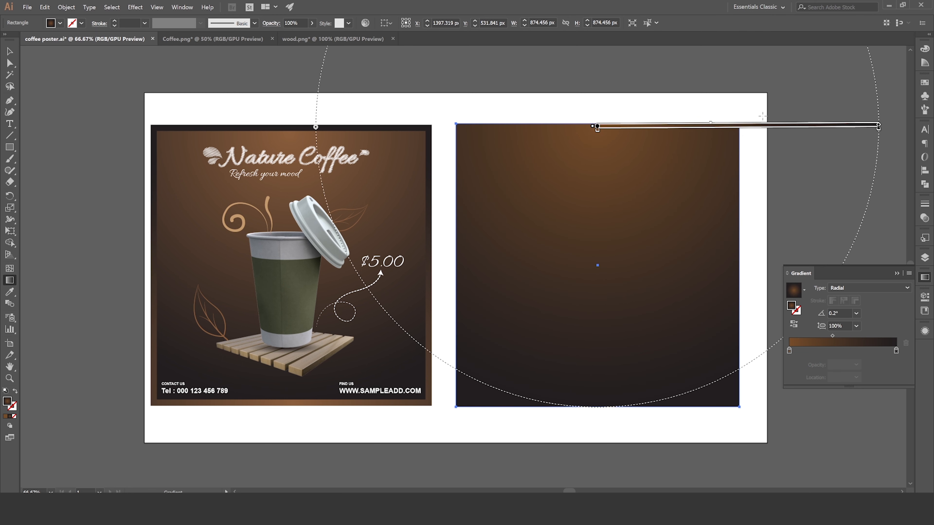
pyautogui.click(9, 52)
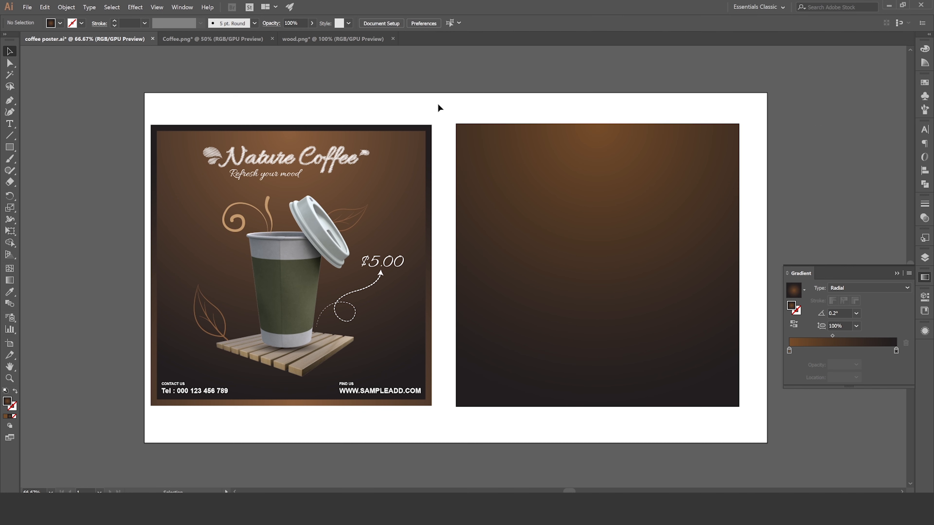
# - Copy the gradient square and paste the copy in place
pyautogui.click(72, 12)
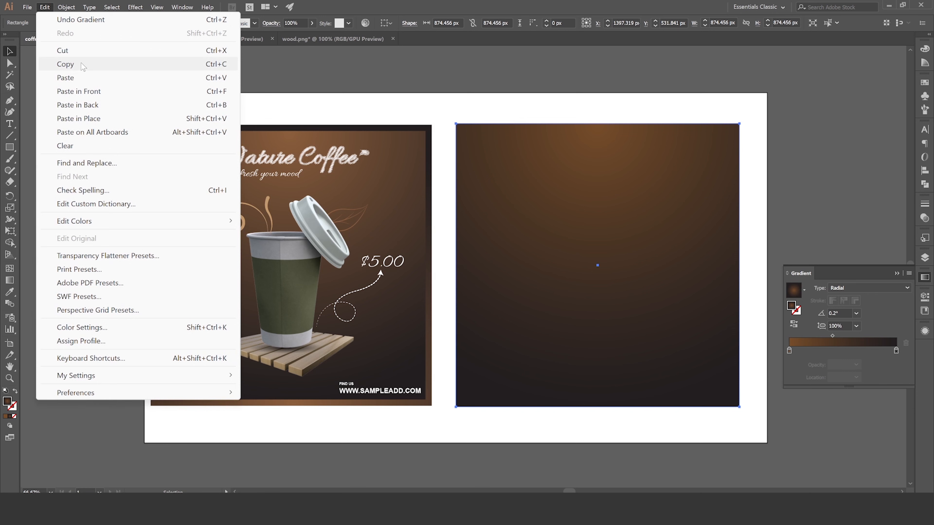
pyautogui.click(83, 65)
pyautogui.click(44, 7)
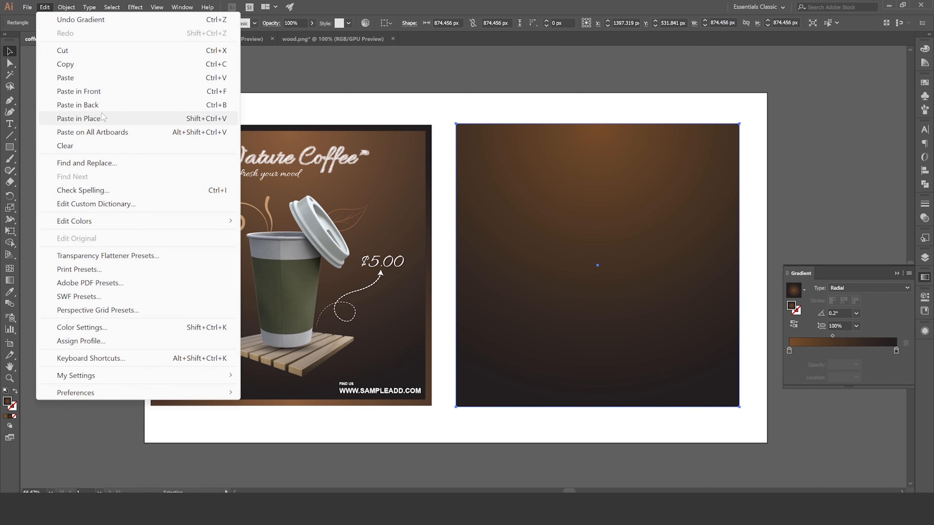
pyautogui.click(209, 118)
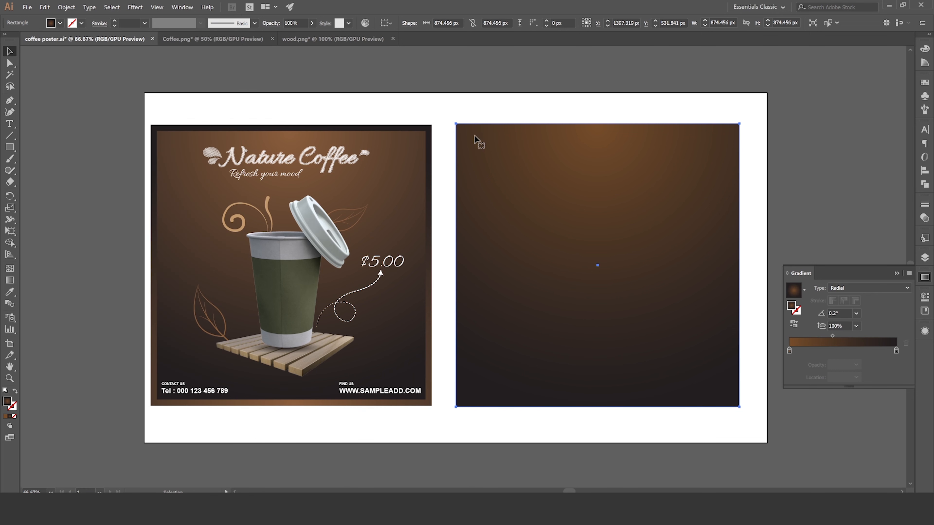
# - Scale one gradient square around its centre to about 833 px and undo its rotation
pyautogui.click(10, 230)
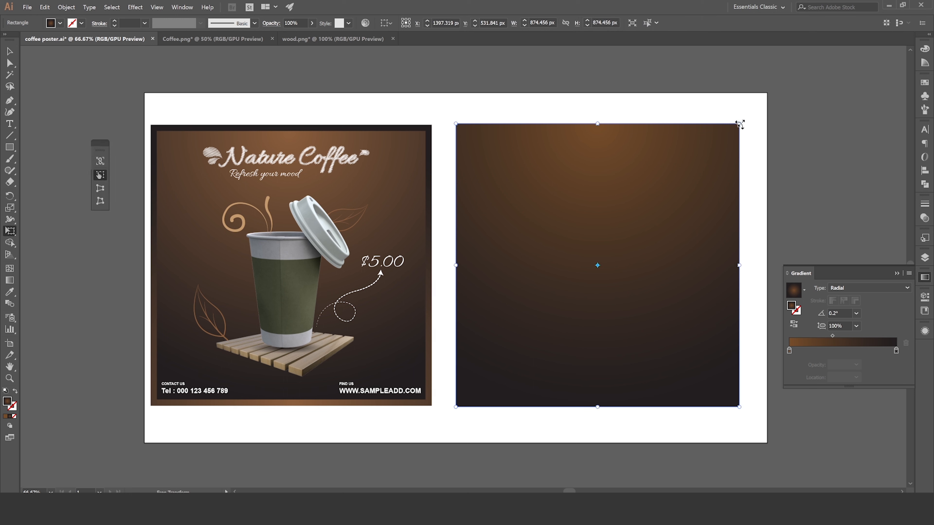
pyautogui.moveTo(737, 124); pyautogui.dragTo(410, 360)
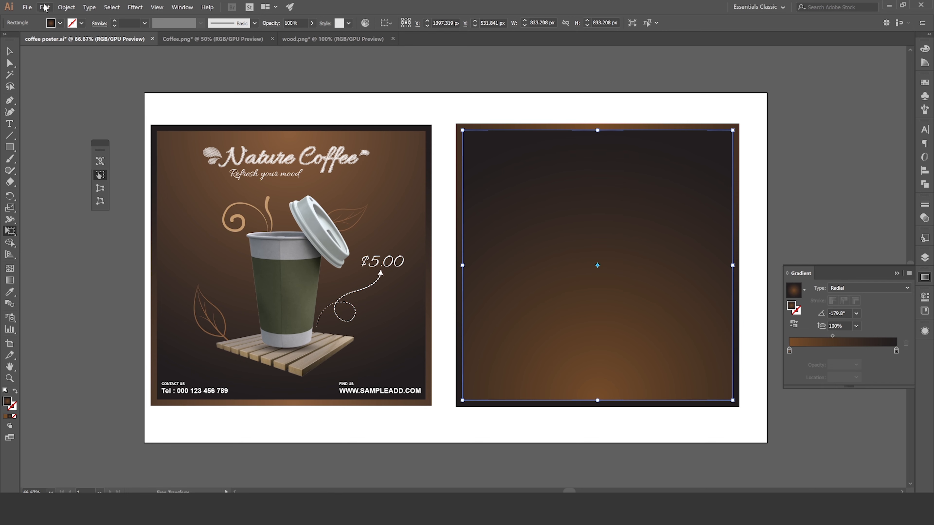
pyautogui.click(67, 8)
pyautogui.moveTo(45, 7)
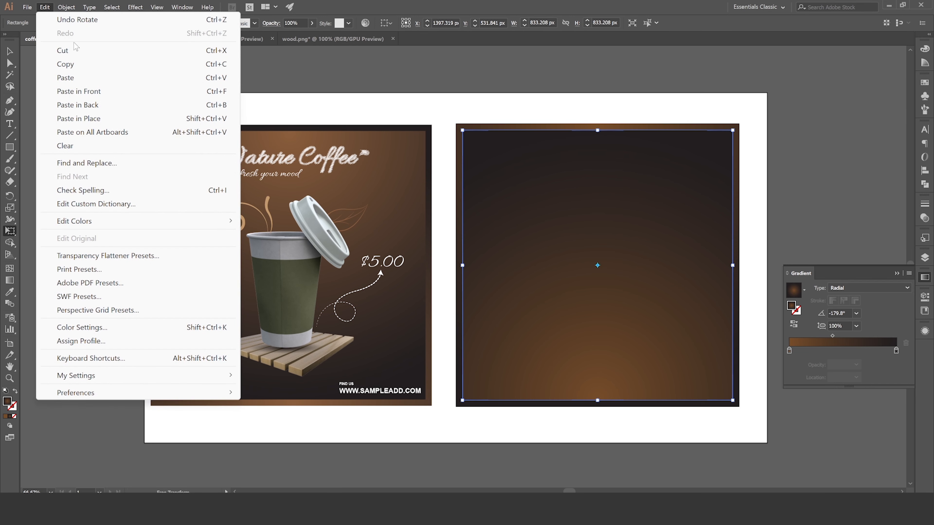
pyautogui.click(85, 19)
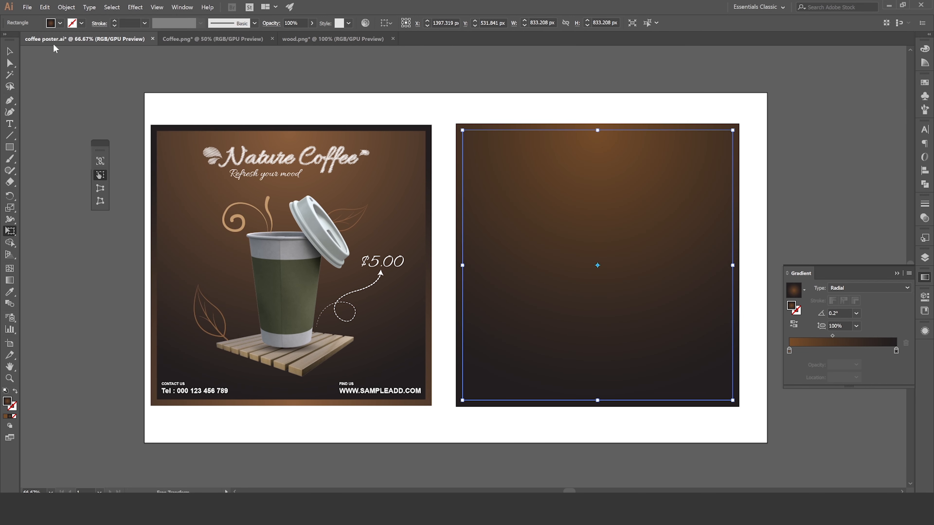
# - Rotate the outer gradient square by 180° so it forms an inverted frame around the inner square
pyautogui.click(9, 51)
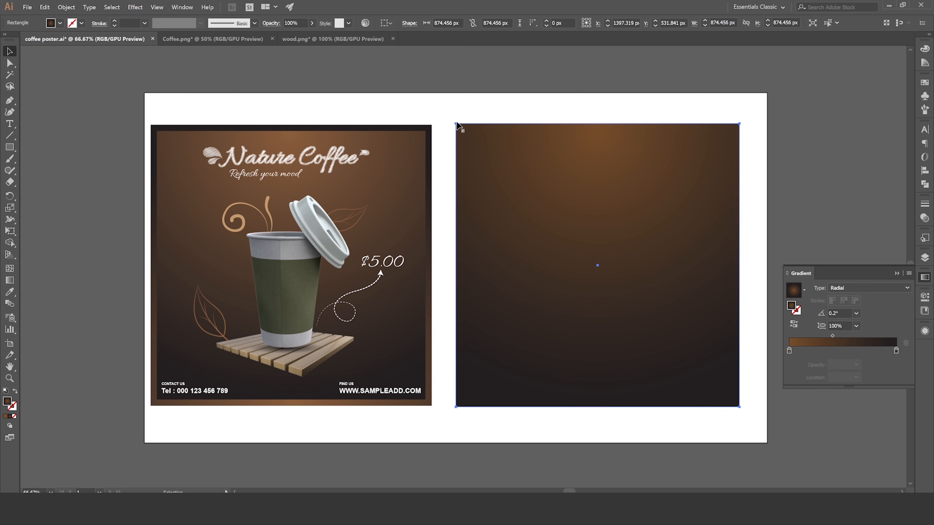
pyautogui.click(10, 230)
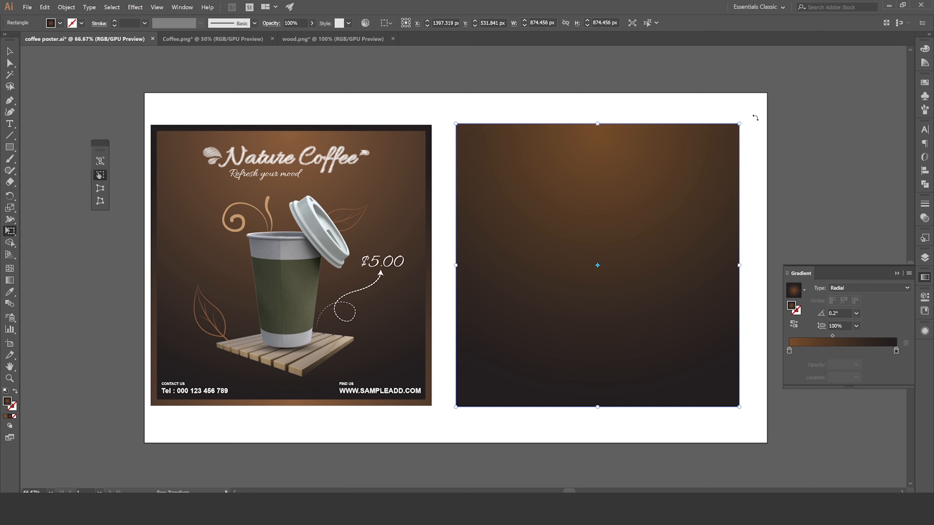
pyautogui.moveTo(755, 118); pyautogui.dragTo(491, 229)
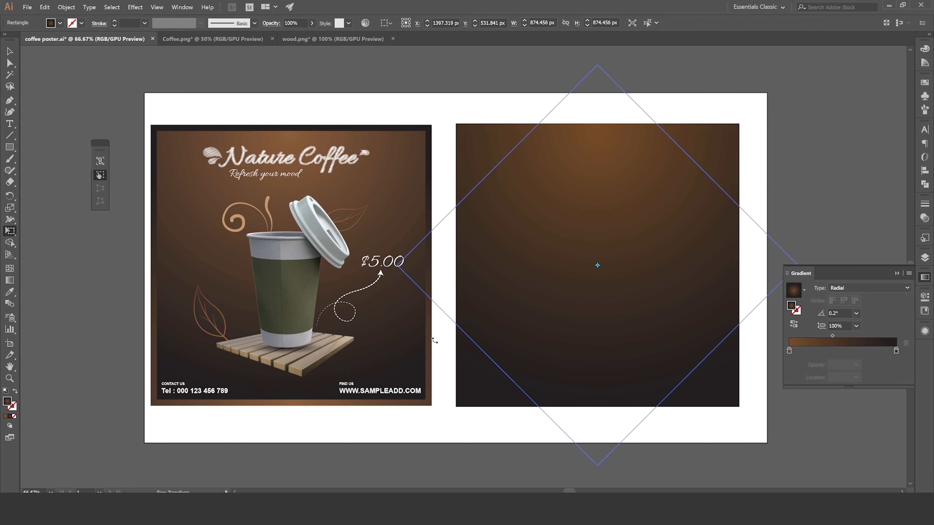
pyautogui.moveTo(434, 341); pyautogui.dragTo(458, 395)
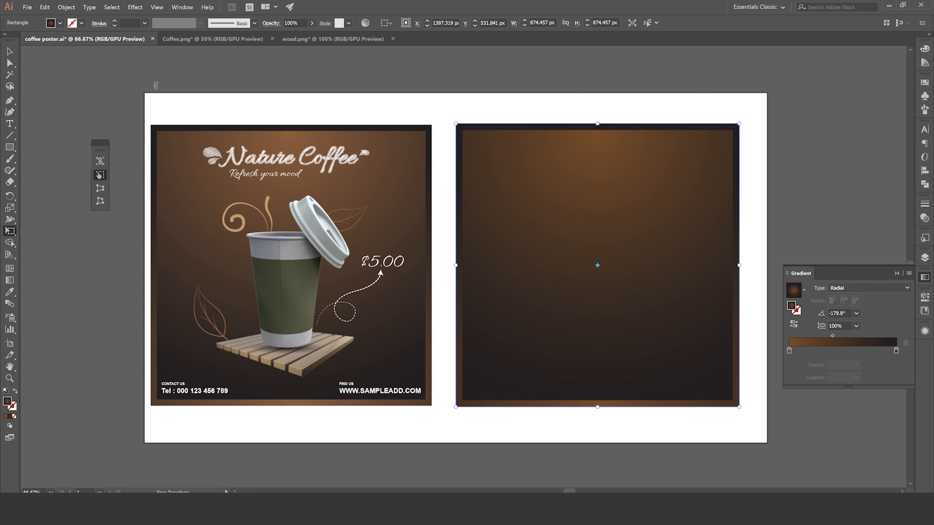
pyautogui.click(10, 51)
pyautogui.click(580, 106)
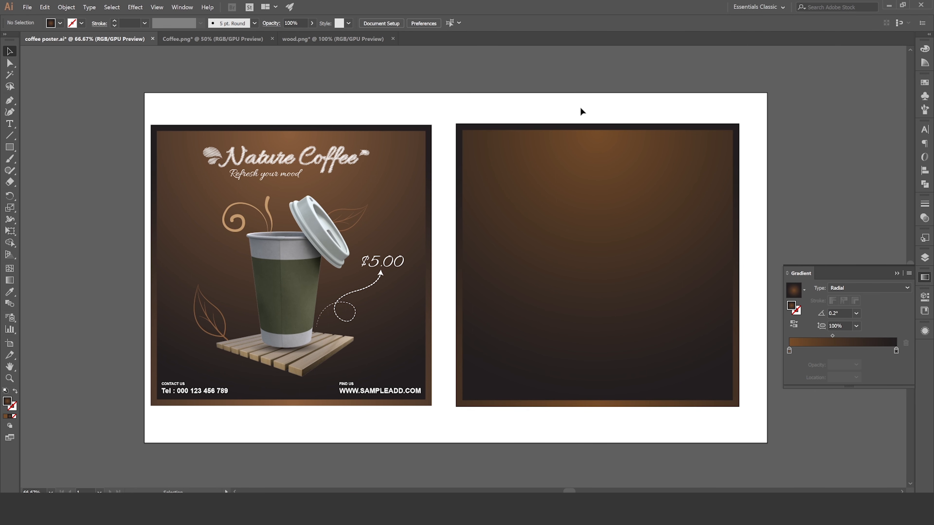
pyautogui.moveTo(581, 109)
pyautogui.mouseDown()
pyautogui.moveTo(560, 104)
pyautogui.moveTo(577, 108)
pyautogui.mouseUp()
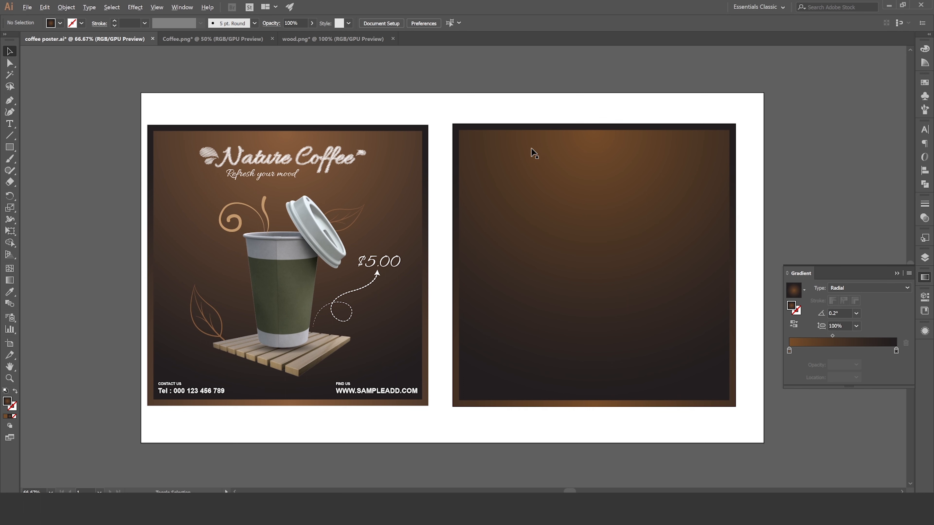
pyautogui.rightClick(540, 160)
pyautogui.moveTo(541, 160); pyautogui.dragTo(530, 151)
pyautogui.click(311, 176)
pyautogui.click(435, 99)
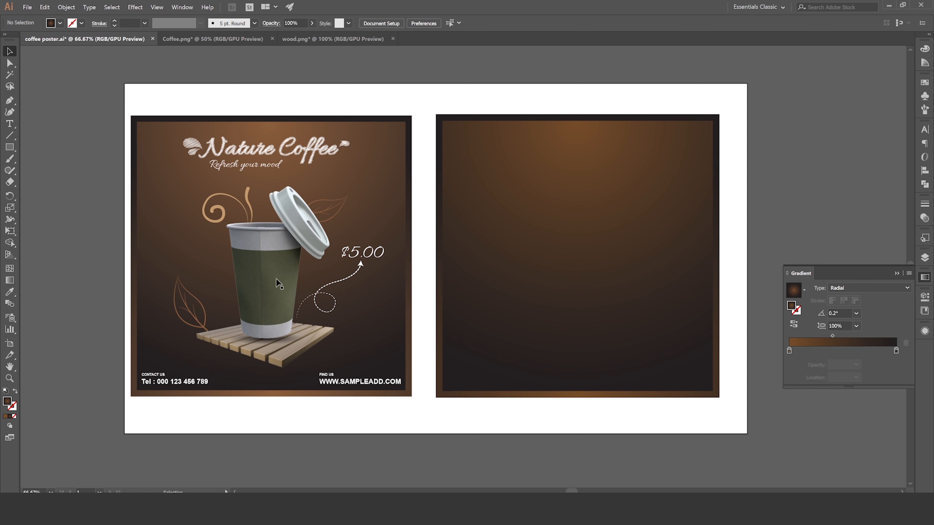
# - Bring the cup image from Coffee.png and the wooden platform from wood.png onto the new background in coffee poster.ai
pyautogui.click(242, 34)
pyautogui.moveTo(420, 247); pyautogui.dragTo(606, 211)
pyautogui.click(310, 39)
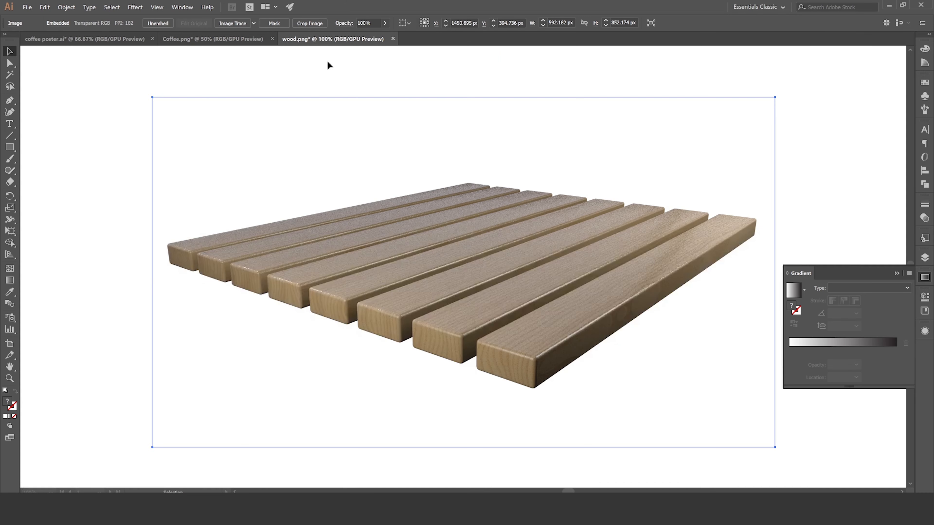
pyautogui.moveTo(145, 60); pyautogui.dragTo(431, 178)
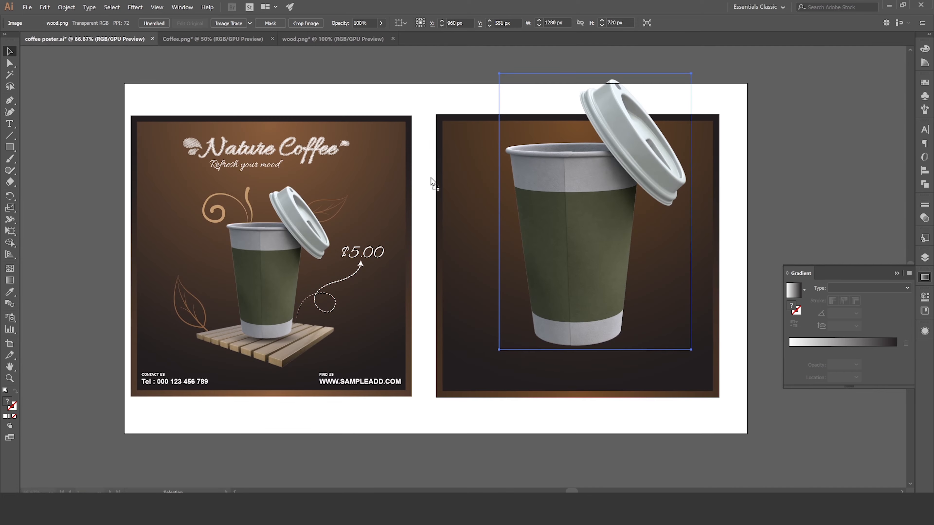
pyautogui.moveTo(532, 243); pyautogui.dragTo(530, 240)
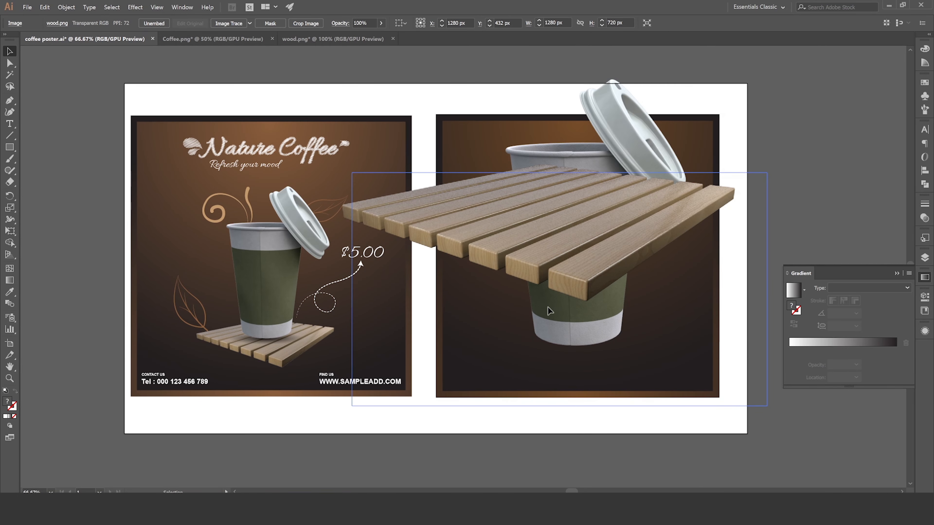
pyautogui.moveTo(548, 308); pyautogui.dragTo(548, 307)
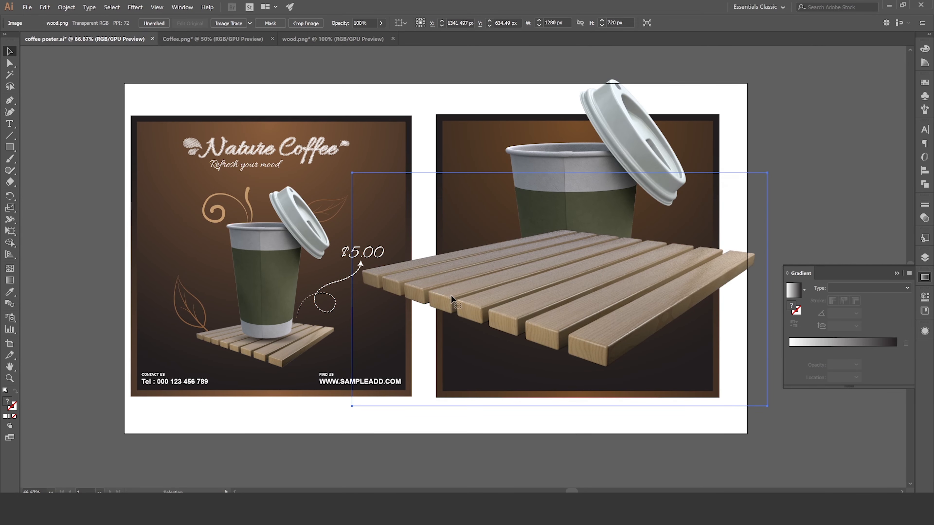
# - Scale the wooden platform proportionally to about 513 × 289 px and place it in the lower part of the new poster
pyautogui.click(10, 231)
pyautogui.moveTo(766, 172); pyautogui.dragTo(658, 234)
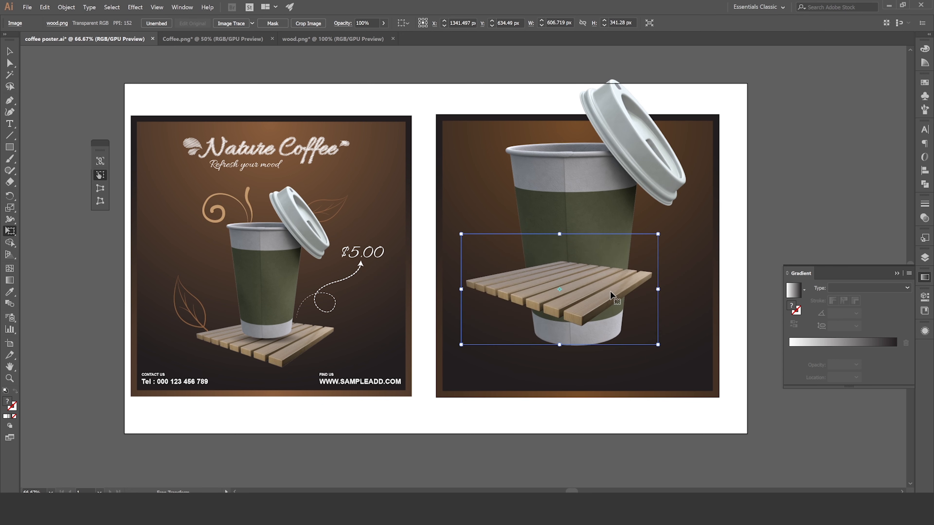
pyautogui.moveTo(610, 291); pyautogui.dragTo(631, 341)
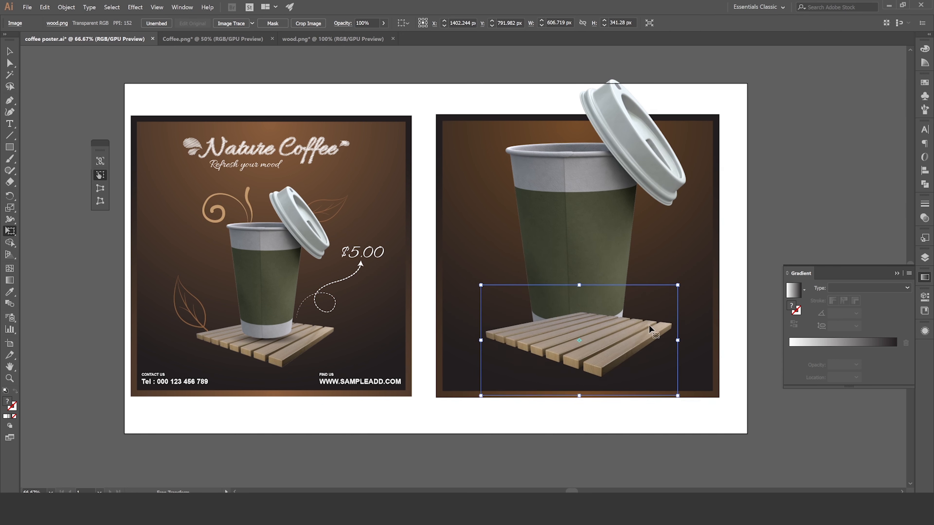
pyautogui.moveTo(677, 285); pyautogui.dragTo(662, 294)
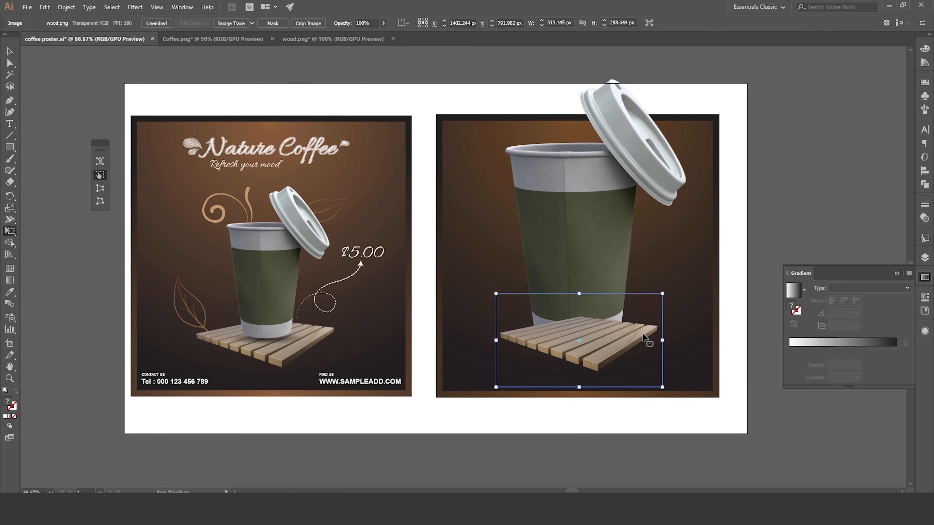
pyautogui.moveTo(644, 337); pyautogui.dragTo(635, 343)
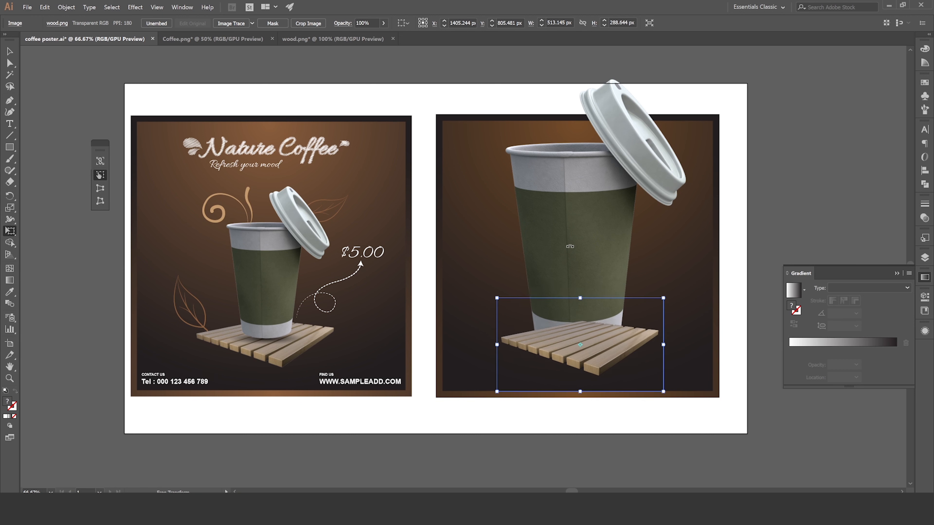
# - Bring the coffee cup image to the front, above the wooden platform
pyautogui.press('v')
pyautogui.click(608, 232)
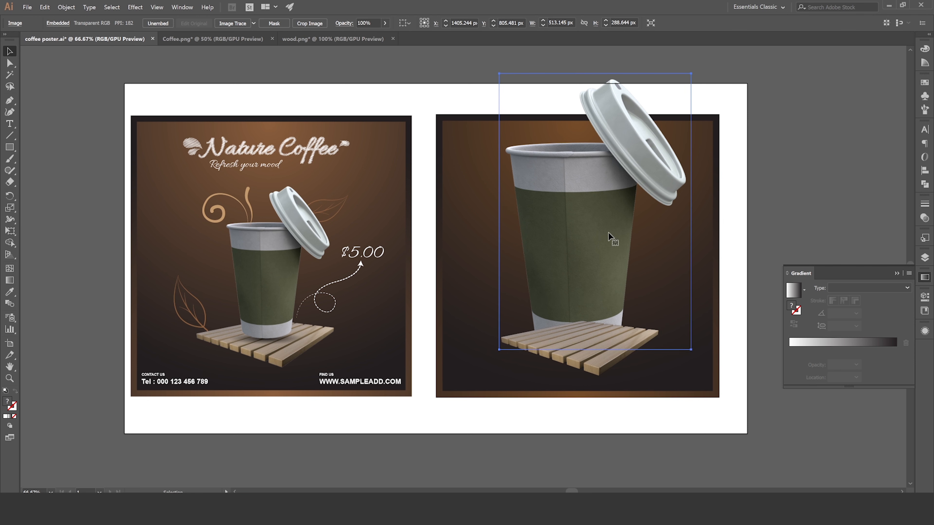
pyautogui.rightClick(608, 230)
pyautogui.click(459, 238)
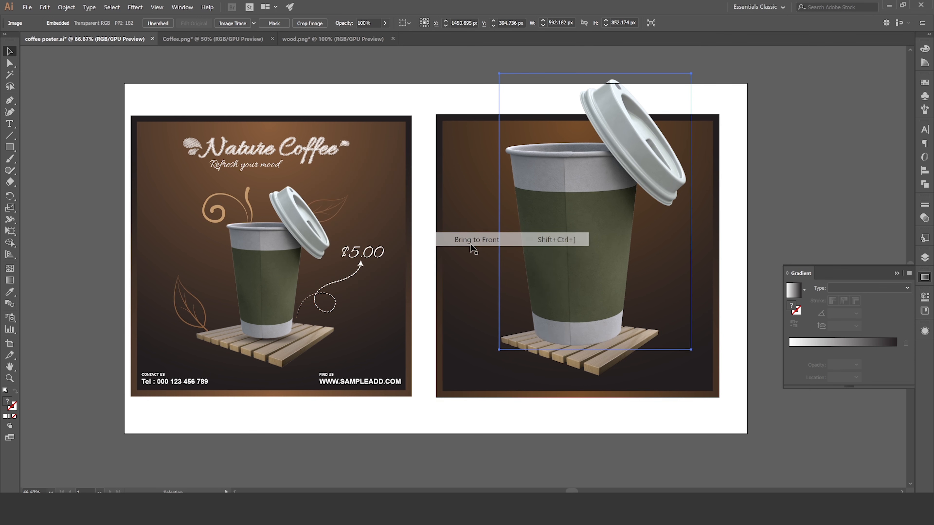
# - Scale the coffee cup proportionally to about 343 × 494 px and stand it on the middle of the wooden platform
pyautogui.click(10, 231)
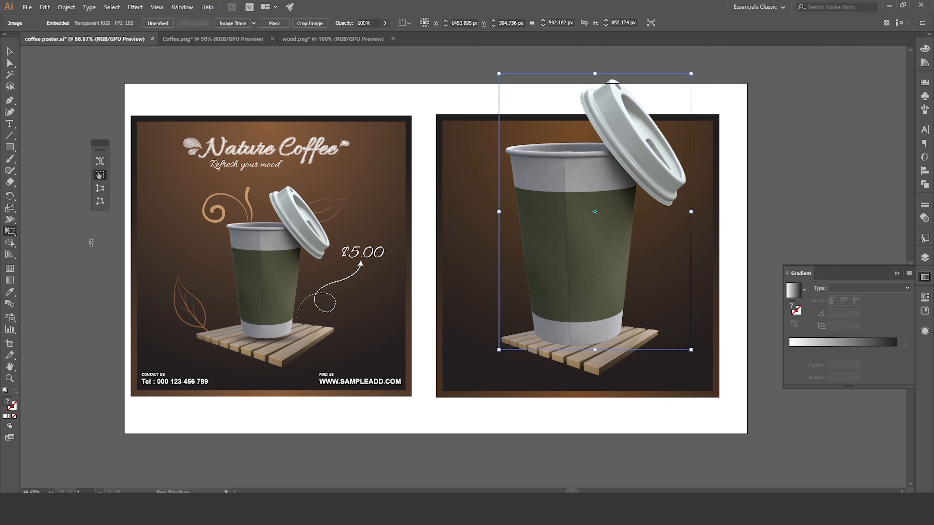
pyautogui.moveTo(691, 73); pyautogui.dragTo(610, 190)
pyautogui.moveTo(549, 271); pyautogui.dragTo(584, 286)
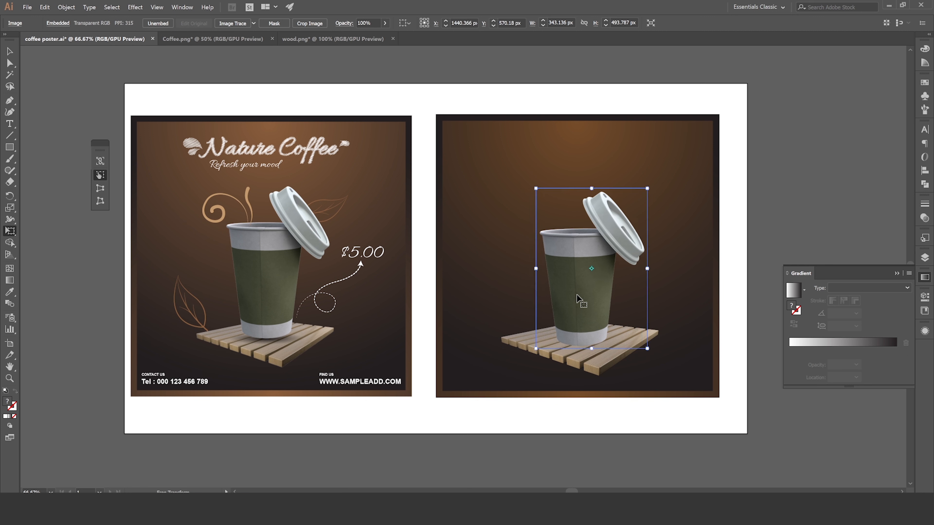
pyautogui.click(10, 51)
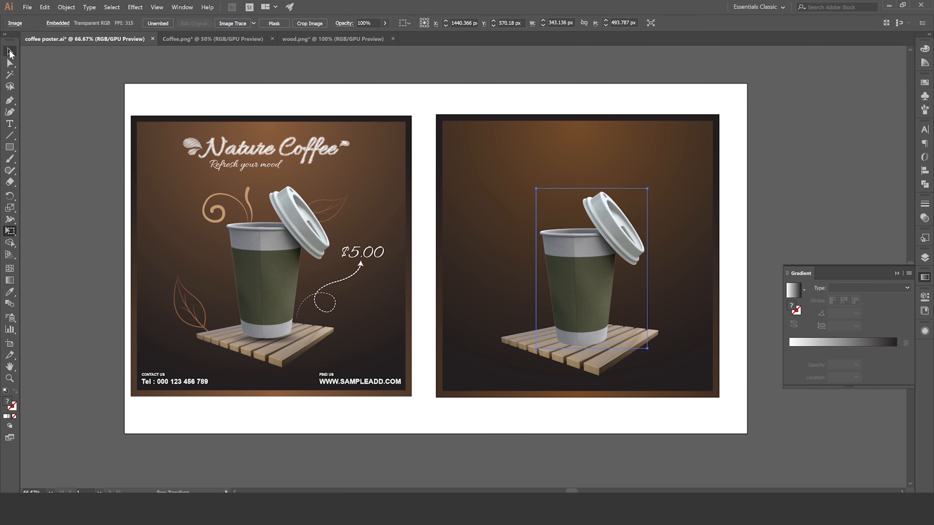
pyautogui.scroll(1, 306, 323)
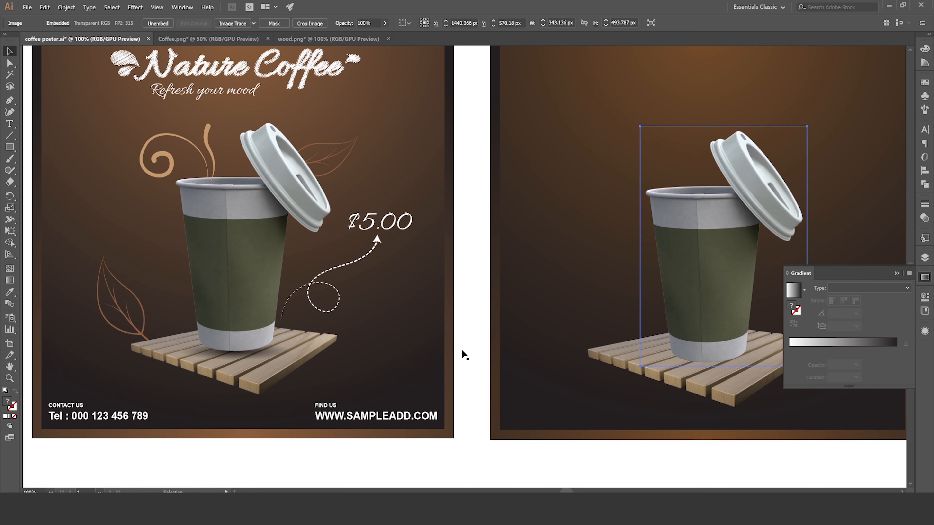
# - Draw a circle about 272 px in diameter in the empty area beside the new poster
pyautogui.moveTo(583, 337); pyautogui.dragTo(428, 367)
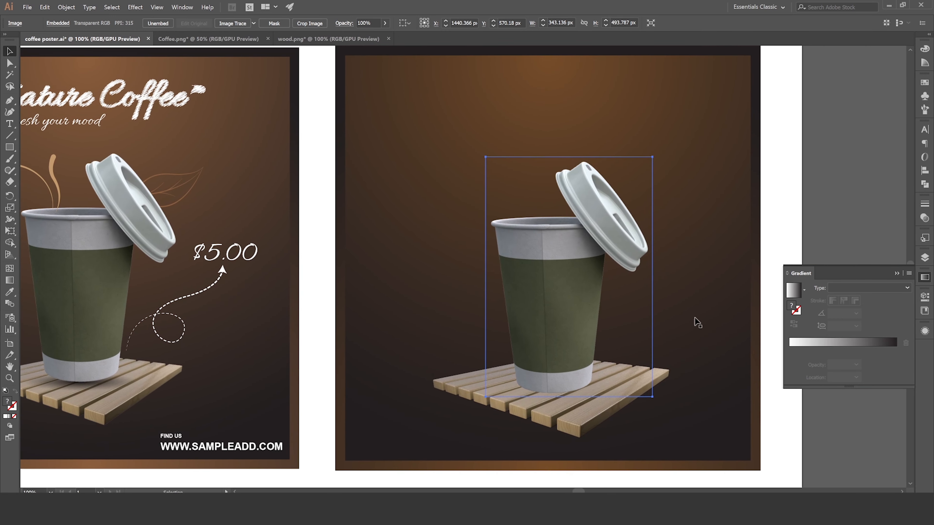
pyautogui.click(805, 229)
pyautogui.click(896, 274)
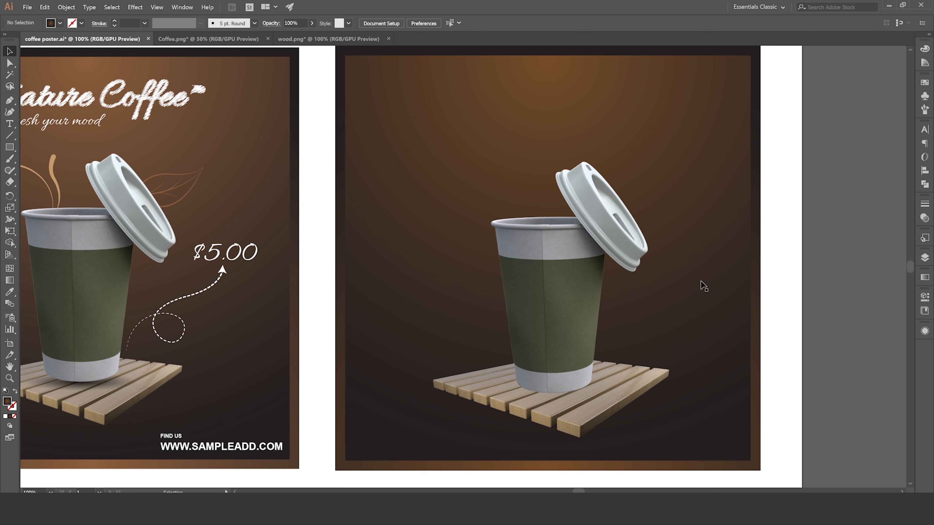
pyautogui.moveTo(387, 274); pyautogui.dragTo(397, 270)
pyautogui.click(10, 147)
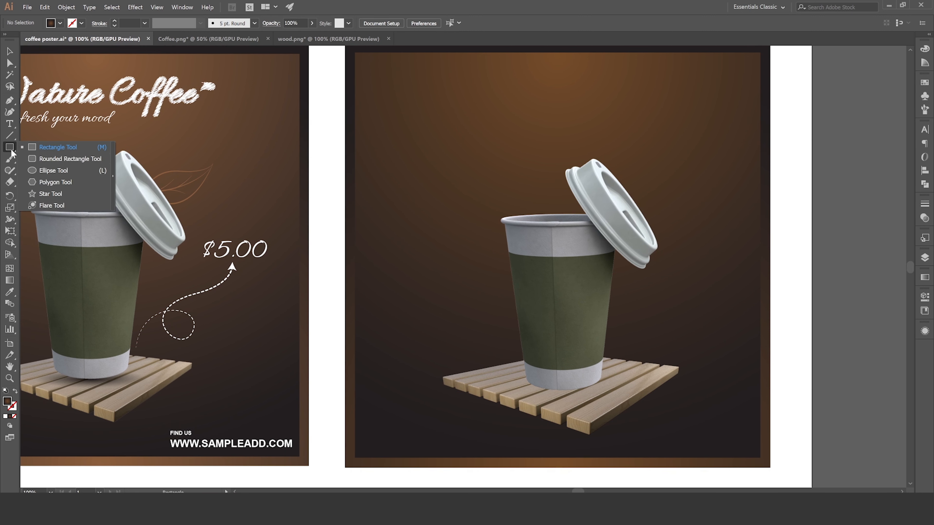
pyautogui.click(48, 171)
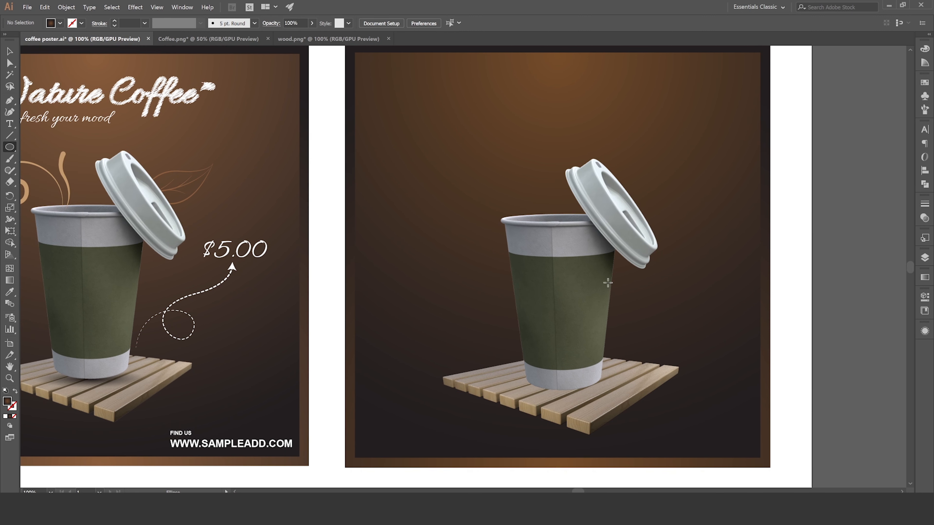
pyautogui.moveTo(620, 277); pyautogui.dragTo(482, 223)
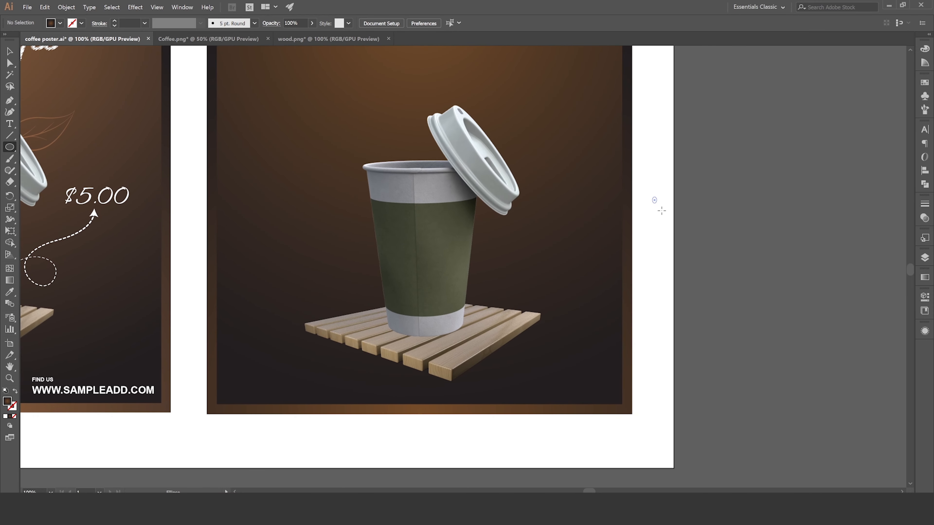
pyautogui.moveTo(653, 198); pyautogui.dragTo(762, 329)
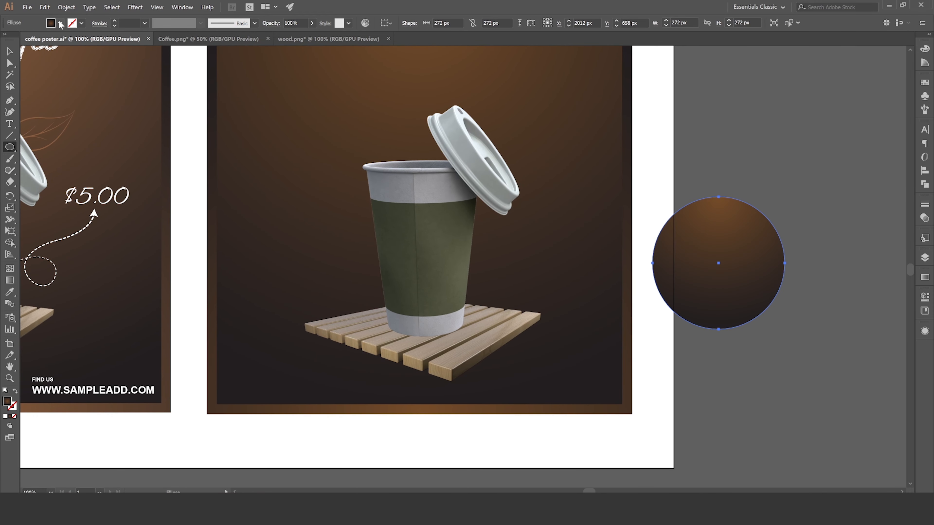
# - Fill the circle with a white-to-black gradient and set the gradient type to Radial
pyautogui.click(60, 24)
pyautogui.click(6, 60)
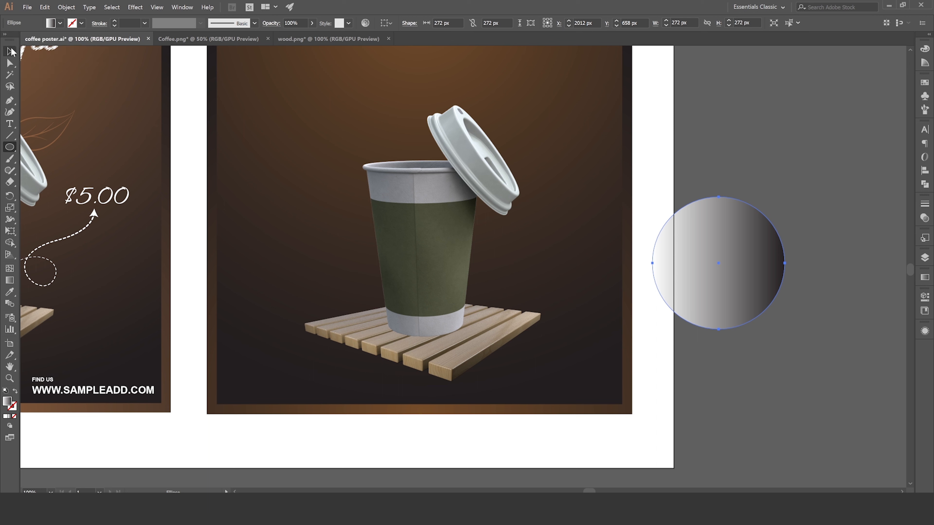
pyautogui.press('v')
pyautogui.click(925, 278)
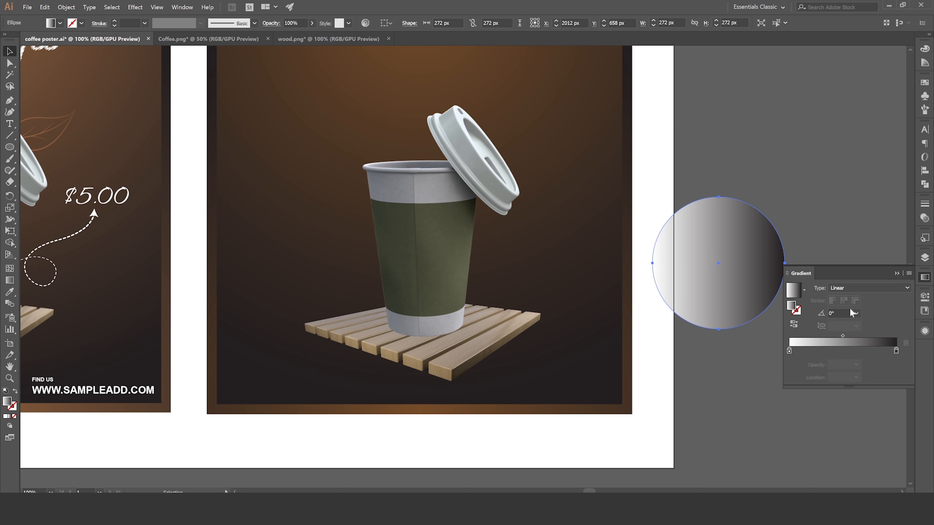
pyautogui.click(868, 287)
pyautogui.click(842, 310)
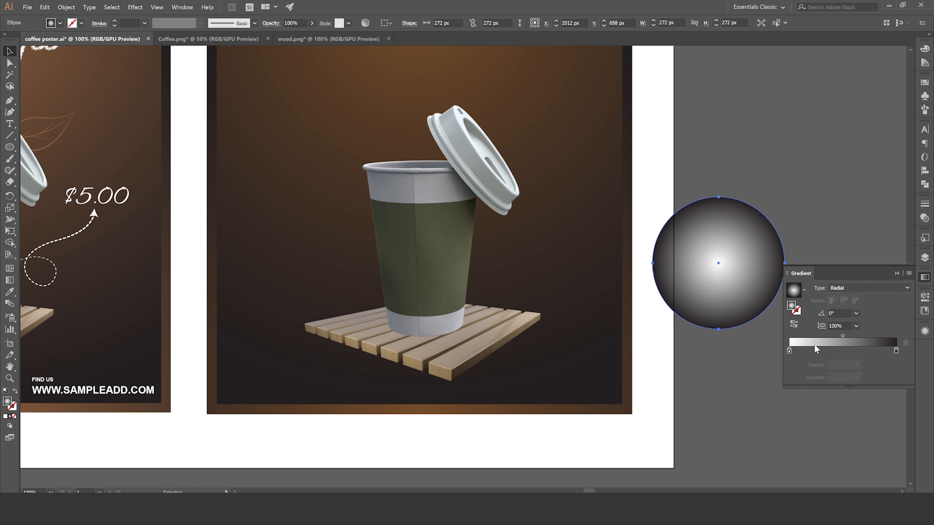
# - Make the circle's radial gradient fade out by setting the outer stop's opacity to 0% and the centre stop's colour to black
pyautogui.click(789, 351)
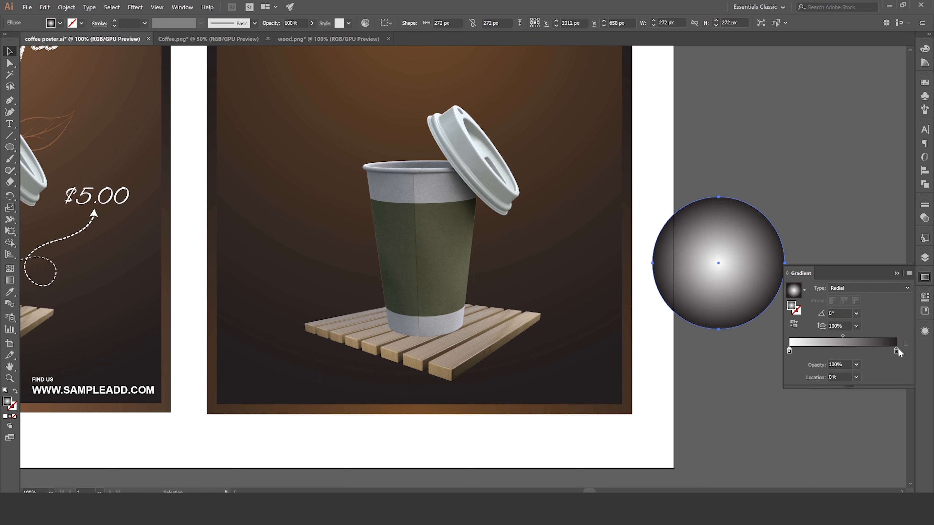
pyautogui.click(856, 364)
pyautogui.click(860, 377)
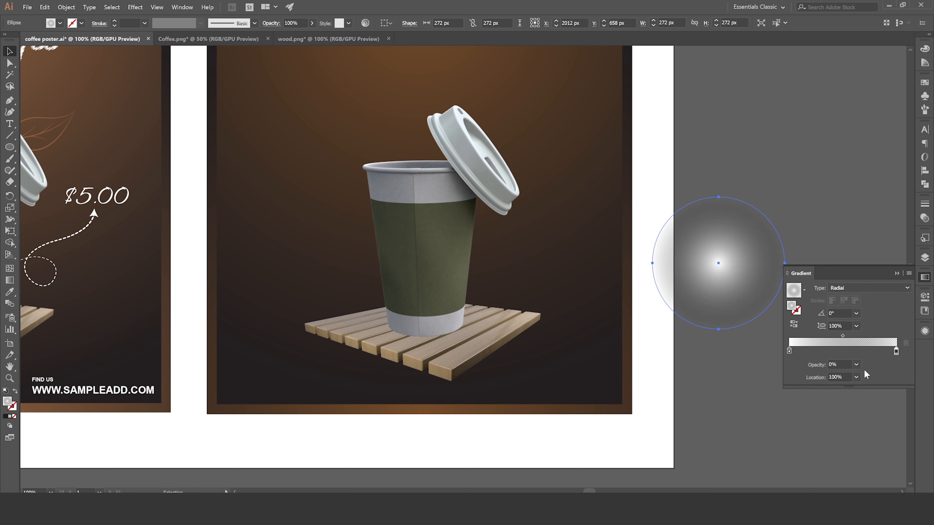
pyautogui.doubleClick(790, 352)
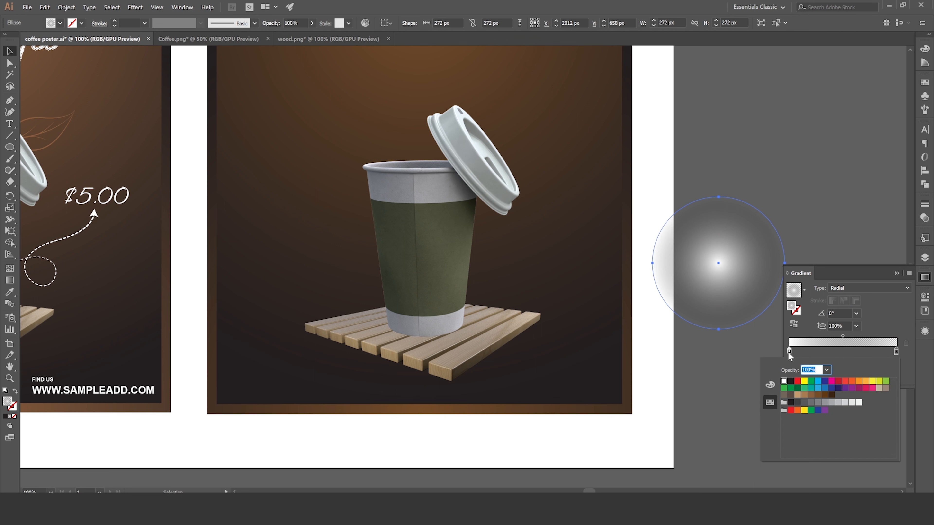
pyautogui.click(791, 385)
pyautogui.click(741, 290)
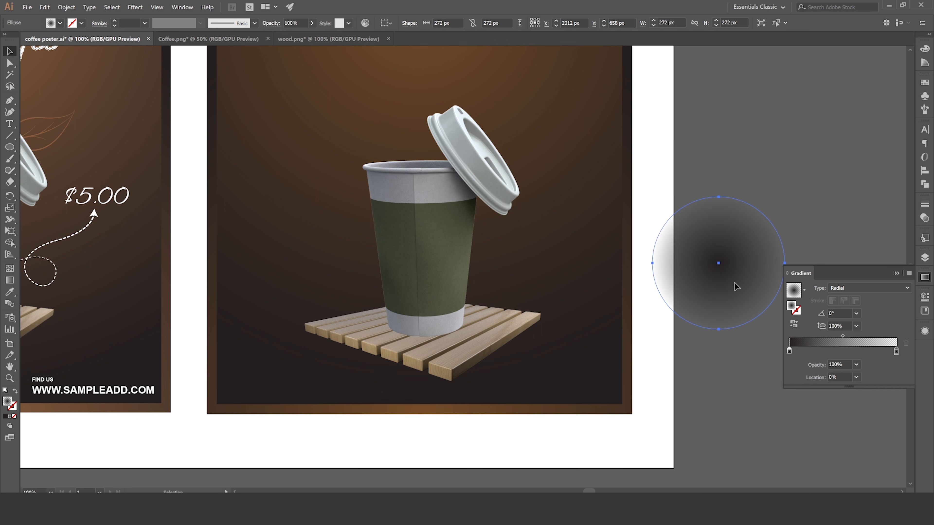
# - Place the gradient circle at the cup's base and flatten it to a shadow ellipse of about 272 × 48.5 px
pyautogui.moveTo(736, 287); pyautogui.dragTo(435, 351)
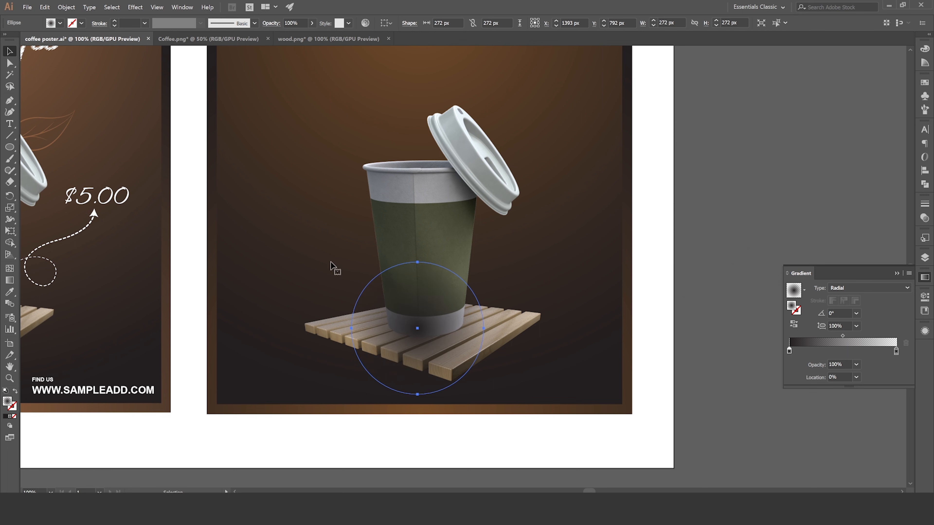
pyautogui.click(10, 231)
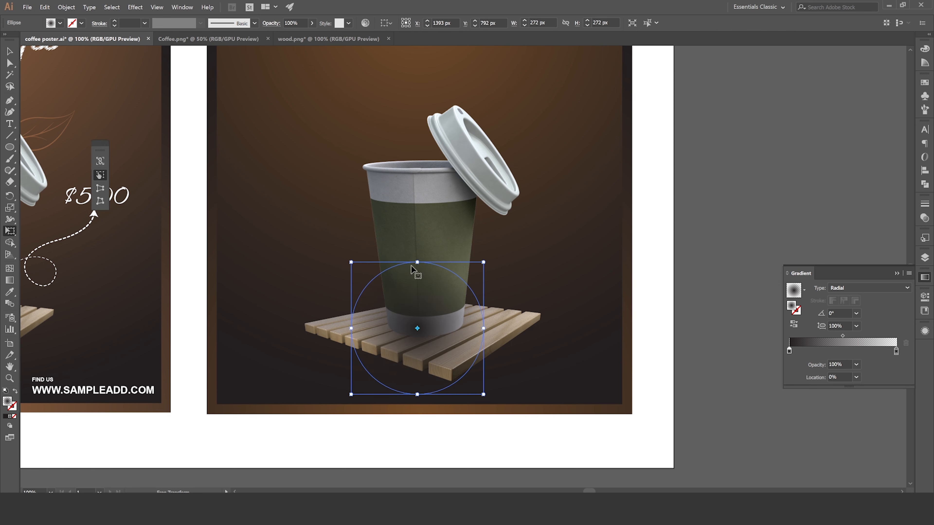
pyautogui.moveTo(412, 266); pyautogui.dragTo(434, 337)
pyautogui.hotkey('ctrl', '=')
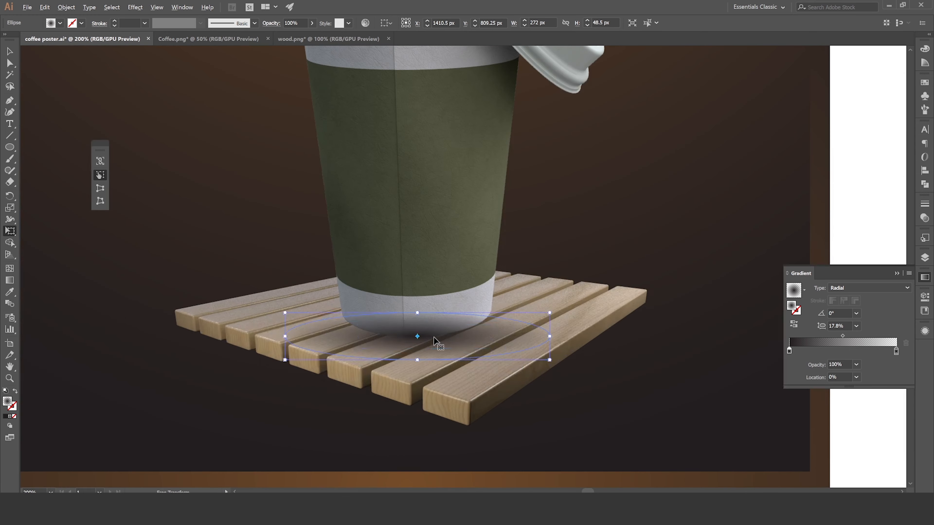
pyautogui.scroll(1, 433, 337)
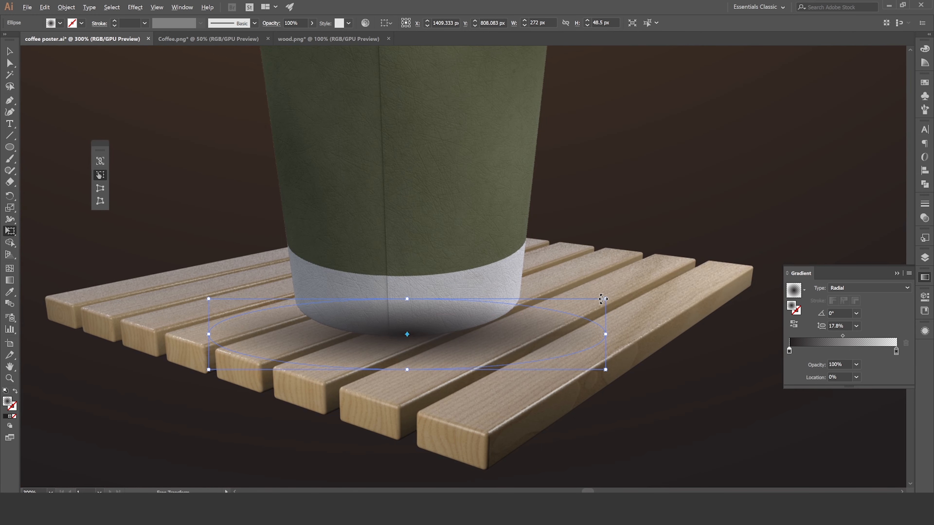
# - Shift the shadow ellipse's gradient midpoint closer to the centre so the dark area shrinks
pyautogui.click(10, 280)
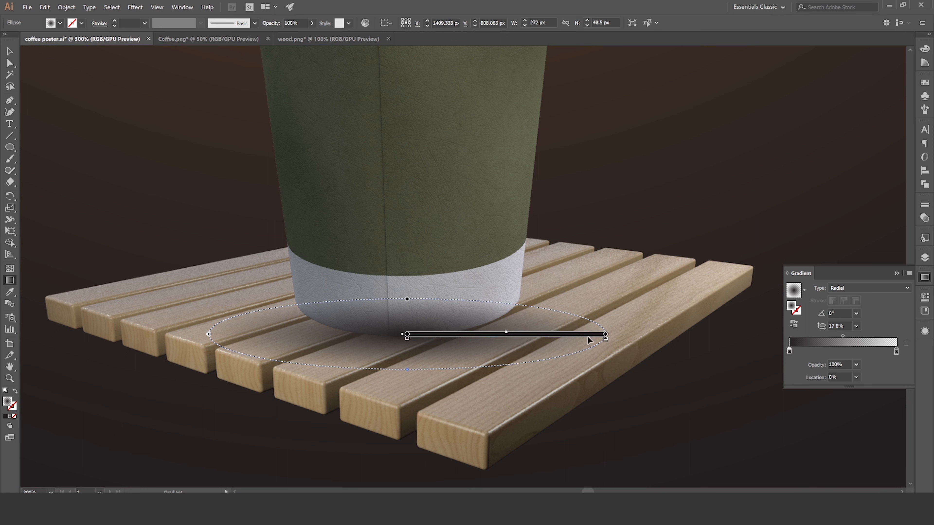
pyautogui.moveTo(506, 333); pyautogui.dragTo(470, 334)
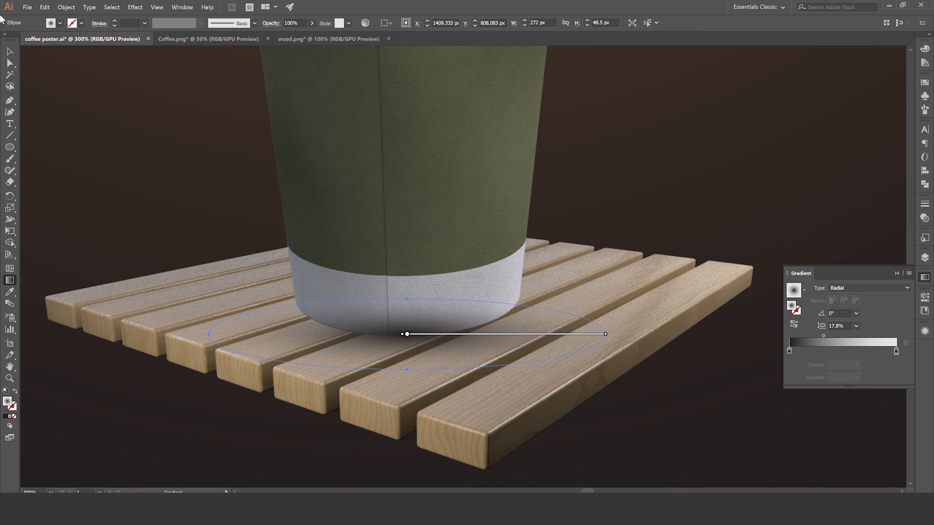
pyautogui.click(12, 53)
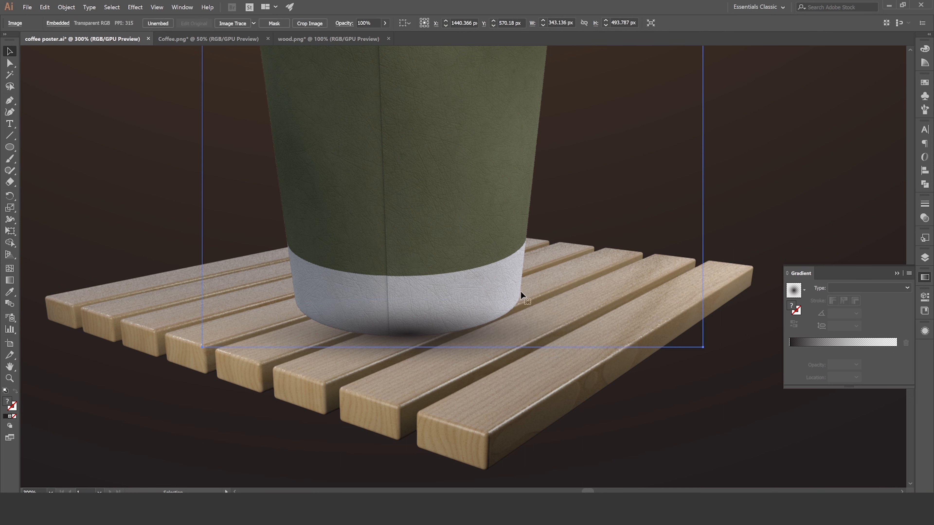
# - Set the blending mode of the shadow ellipse's fill to Multiply
pyautogui.click(924, 334)
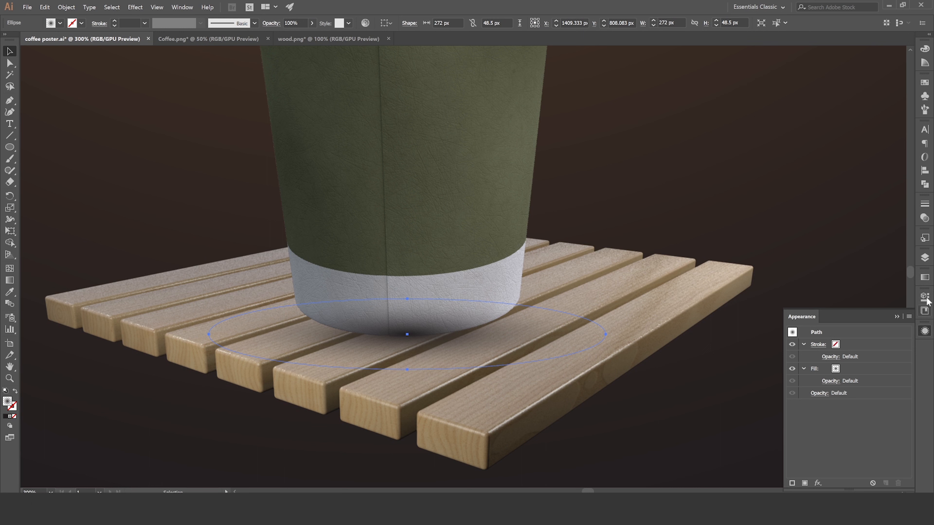
pyautogui.click(831, 381)
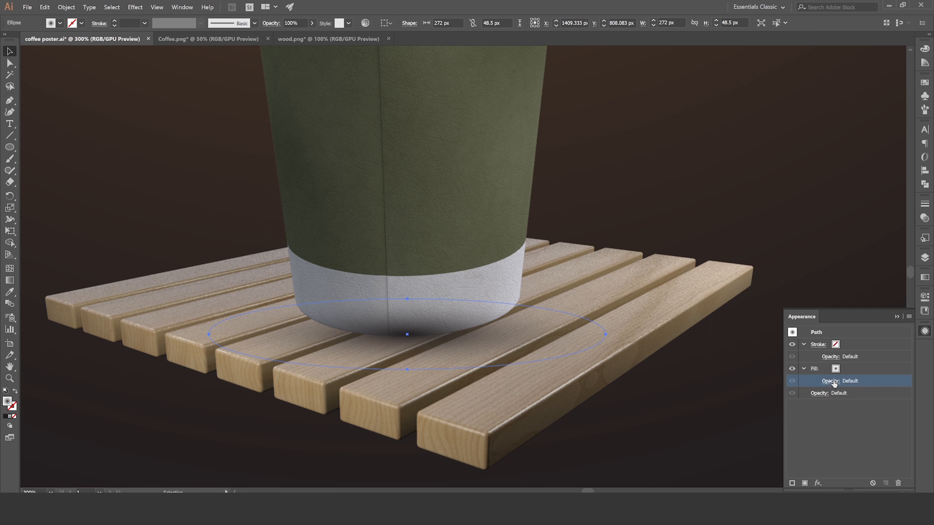
pyautogui.click(751, 400)
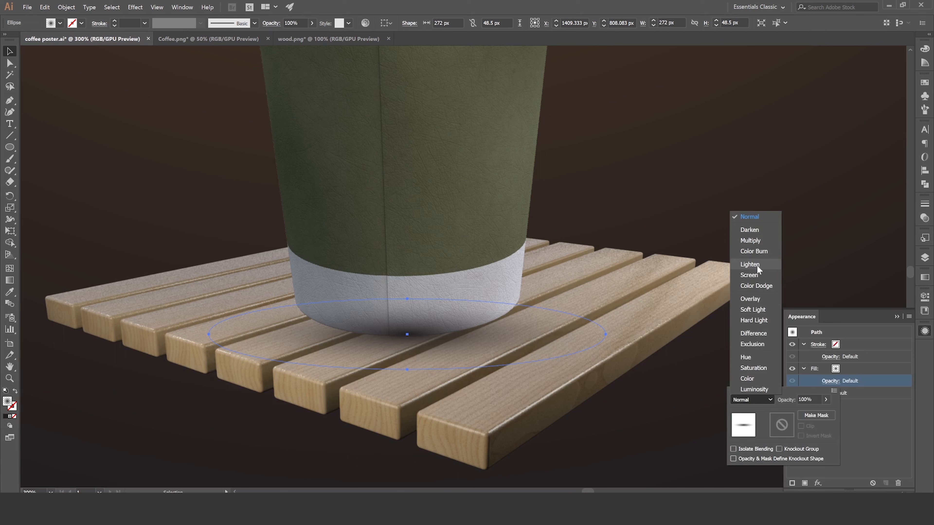
pyautogui.click(751, 241)
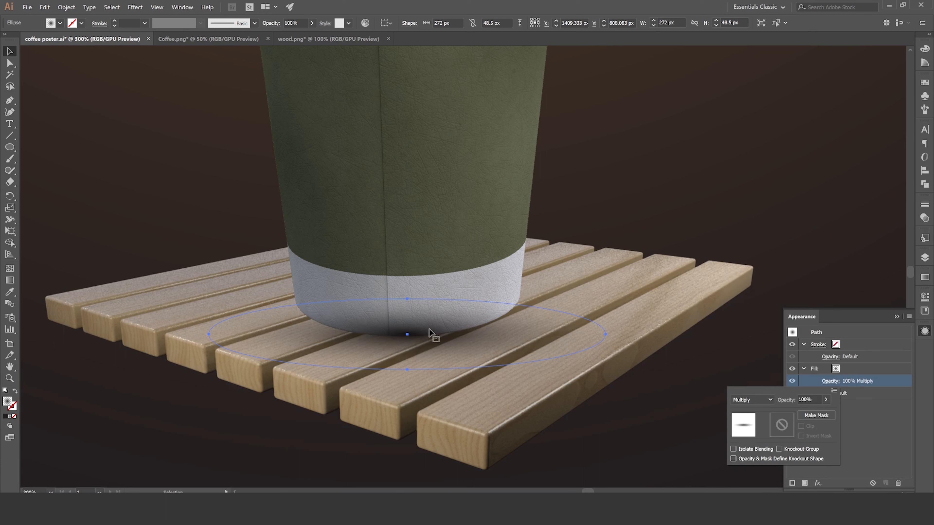
# - Bring the coffee cup image to the front, above the shadow ellipse
pyautogui.scroll(-4, 397, 274)
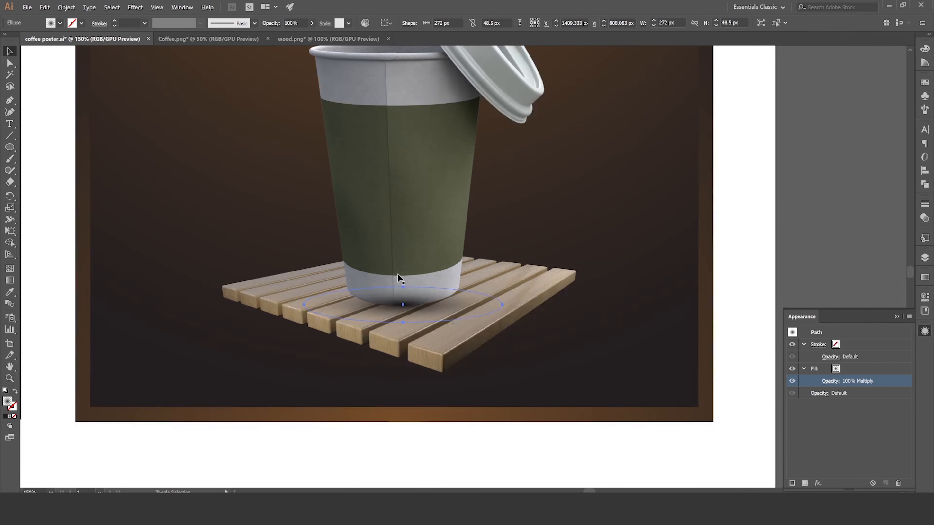
pyautogui.scroll(2, 398, 274)
pyautogui.moveTo(401, 246); pyautogui.dragTo(469, 266)
pyautogui.click(467, 269)
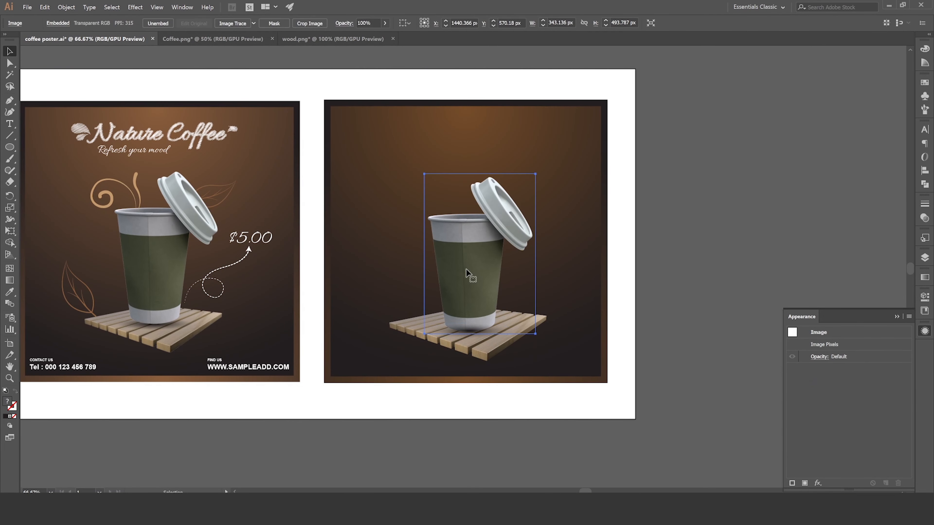
pyautogui.rightClick(467, 269)
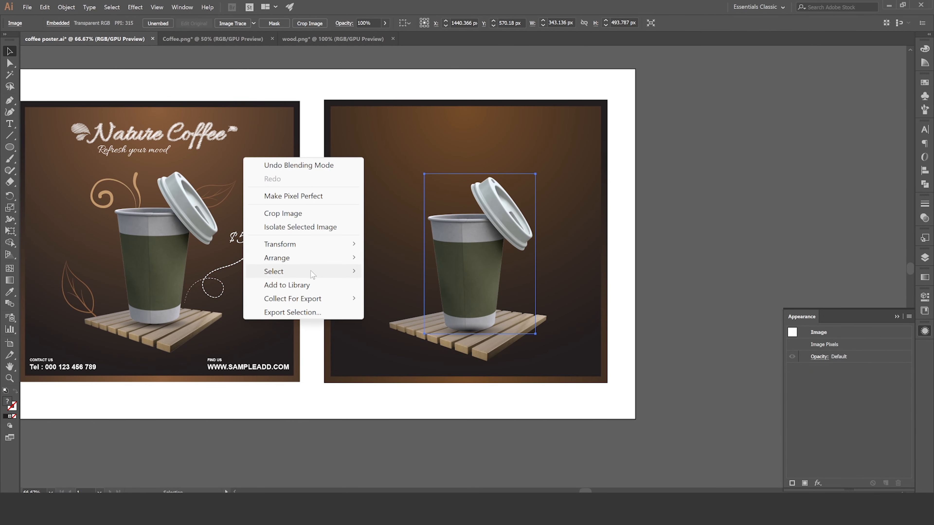
pyautogui.moveTo(316, 260)
pyautogui.click(405, 258)
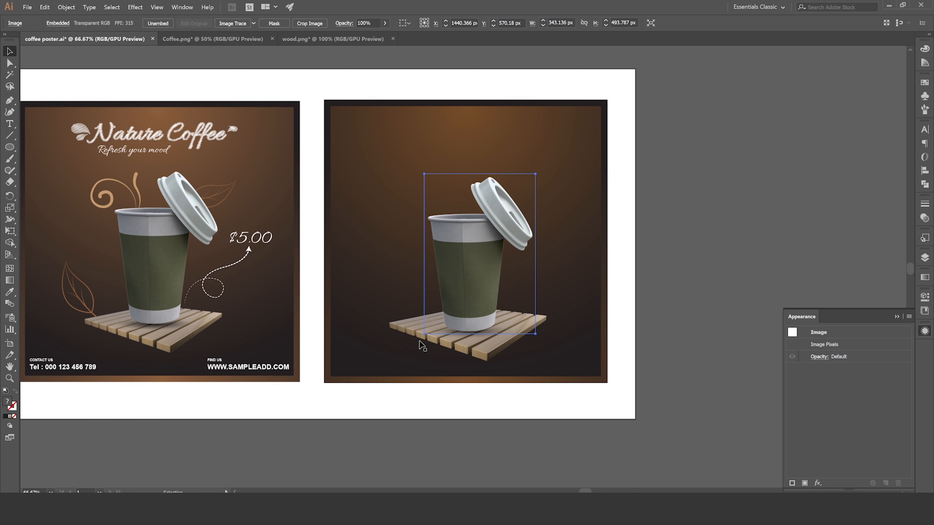
# - Group the coffee cup, its shadow ellipse and the wooden platform
pyautogui.keyDown('shift'); pyautogui.click(454, 340); pyautogui.keyUp('shift')
pyautogui.keyDown('shift'); pyautogui.click(415, 326); pyautogui.keyUp('shift')
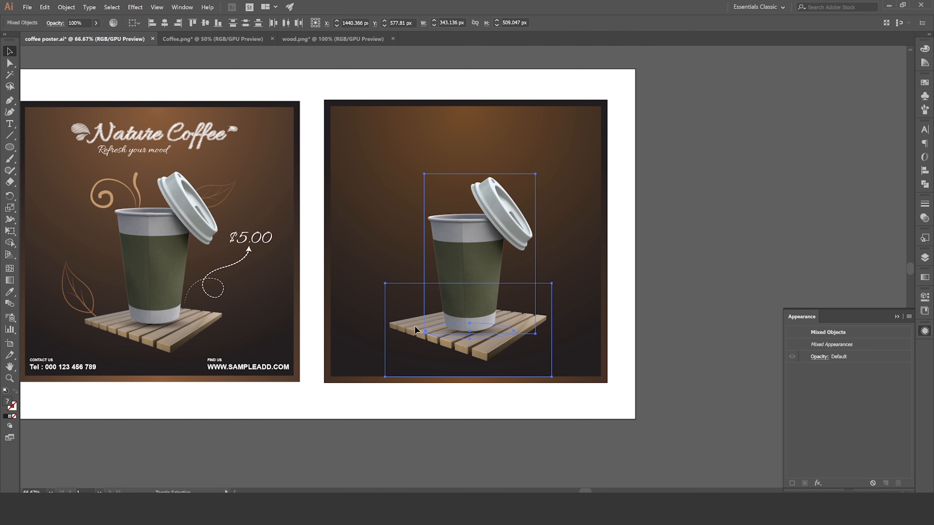
pyautogui.rightClick(438, 307)
pyautogui.click(257, 252)
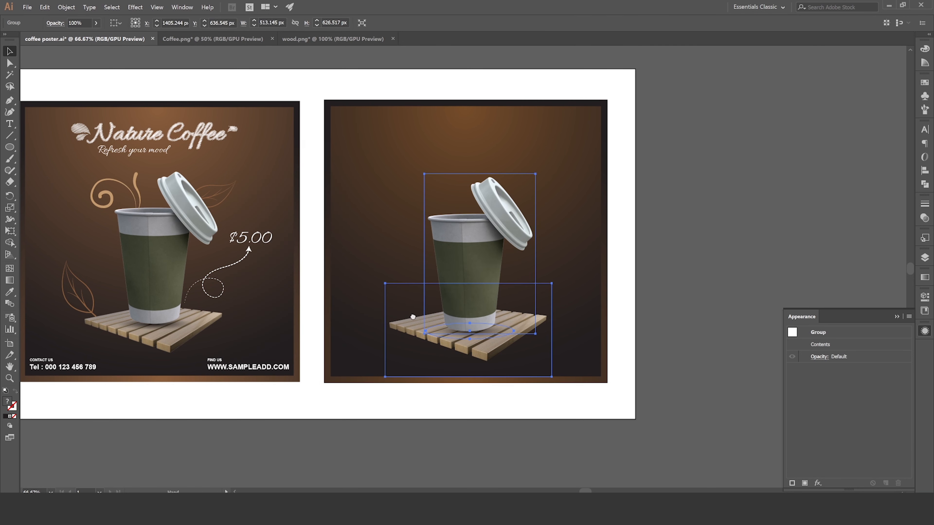
pyautogui.moveTo(405, 317); pyautogui.dragTo(511, 334)
pyautogui.click(501, 491)
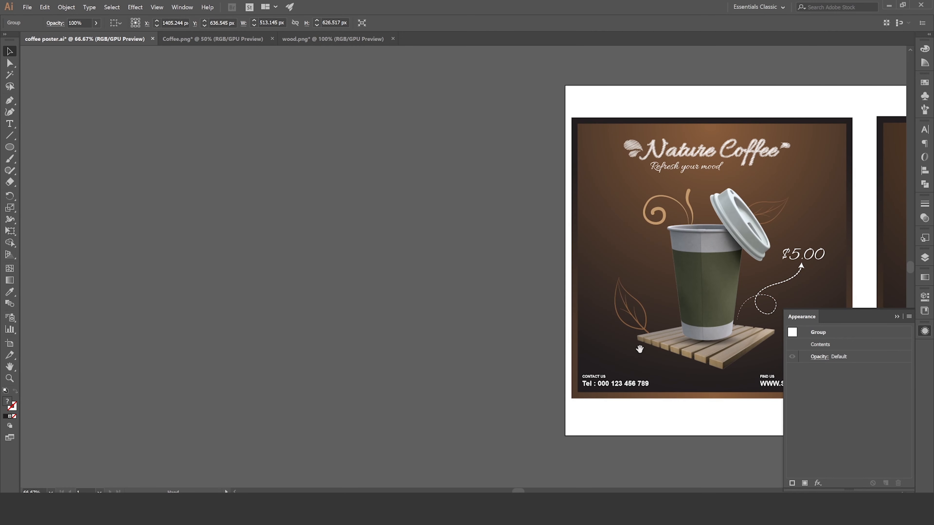
pyautogui.moveTo(639, 349); pyautogui.dragTo(208, 330)
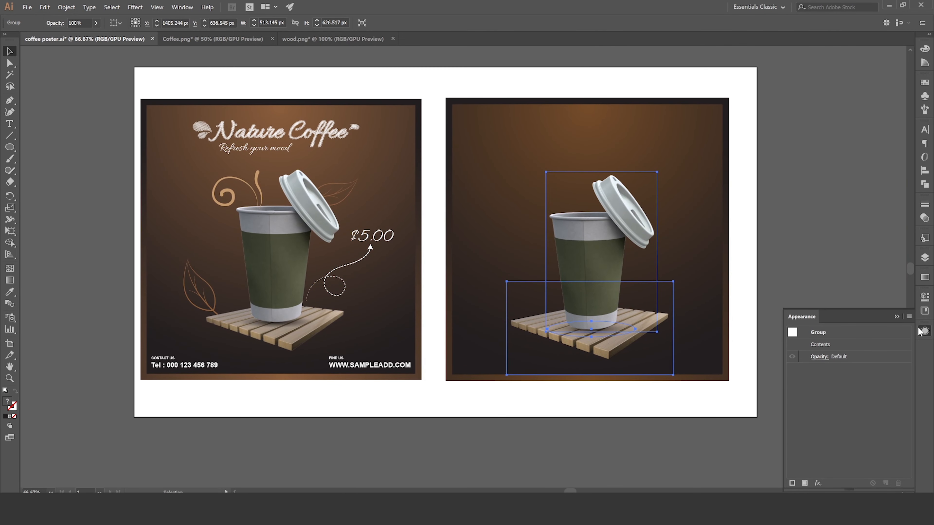
pyautogui.click(898, 316)
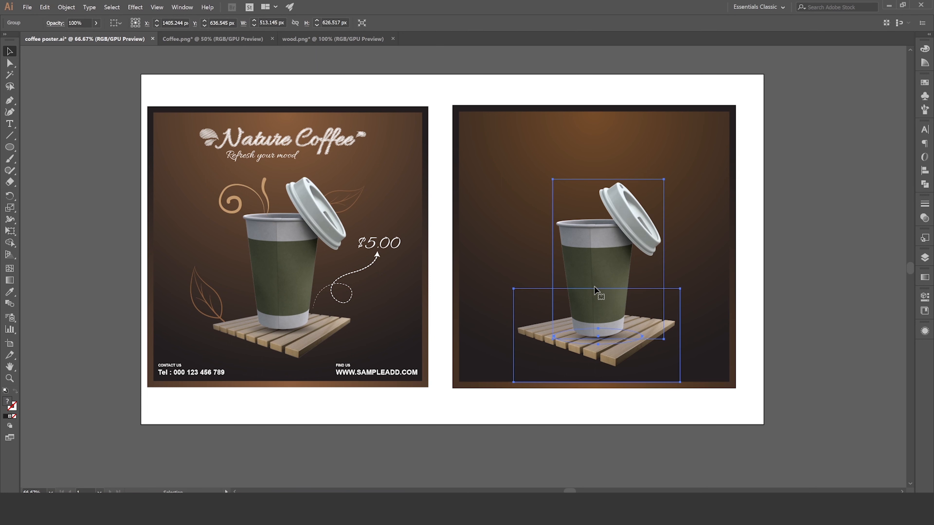
pyautogui.scroll(1, 596, 288)
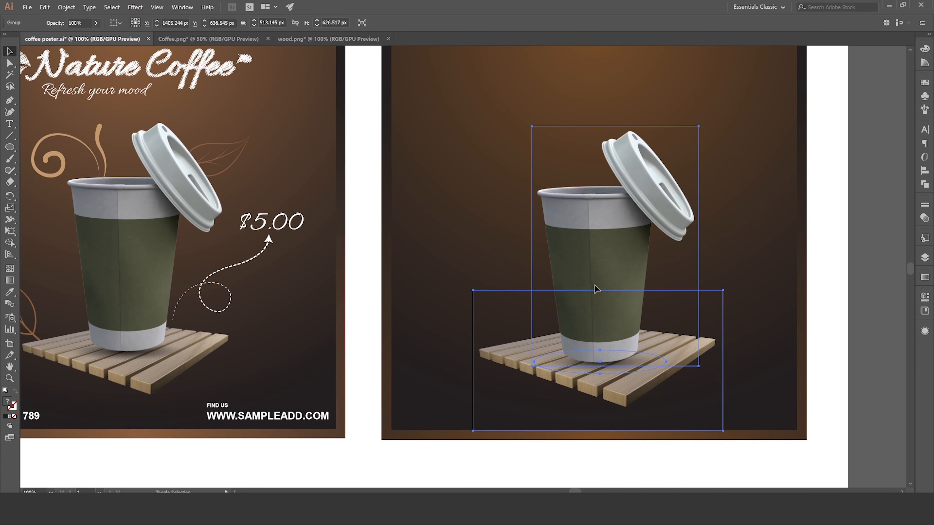
pyautogui.scroll(-1, 594, 288)
pyautogui.moveTo(457, 290); pyautogui.dragTo(463, 298)
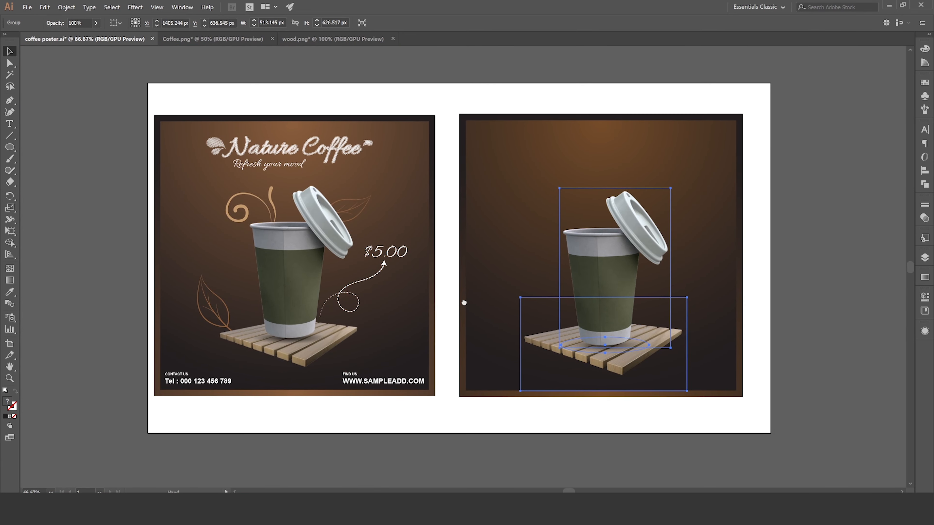
# - Check the font used for the Nature Coffee title on the reference poster
pyautogui.click(576, 442)
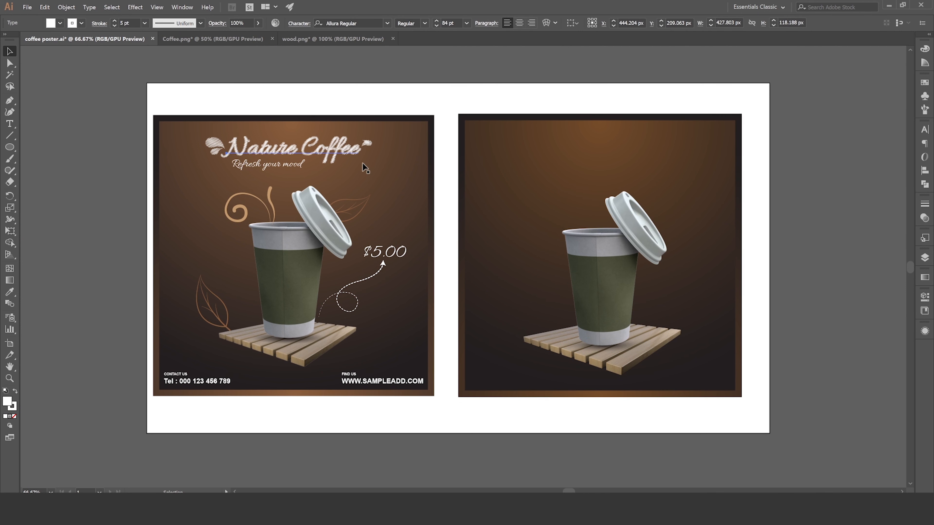
pyautogui.click(369, 143)
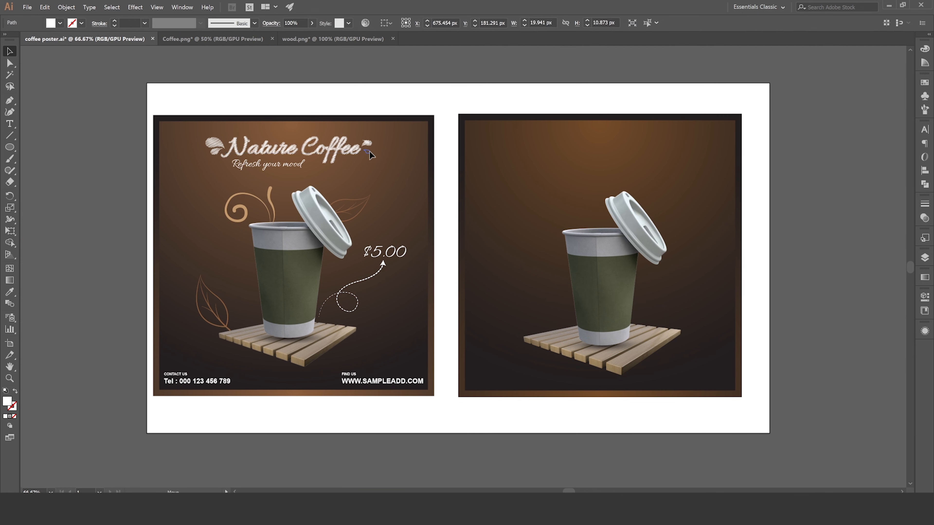
pyautogui.click(401, 92)
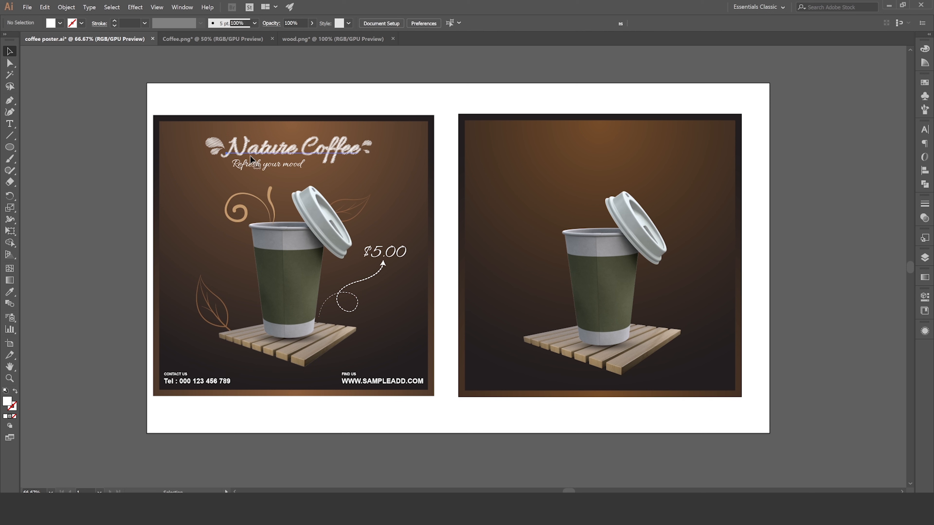
pyautogui.click(257, 152)
pyautogui.click(340, 23)
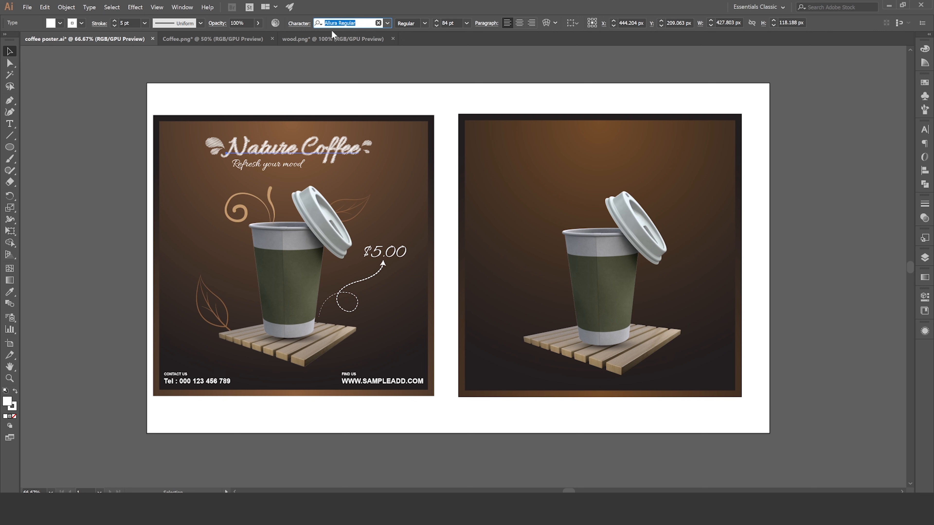
# - Add a text object above the cup on the new poster, set in Allura Regular at 72 pt
pyautogui.click(10, 123)
pyautogui.click(516, 158)
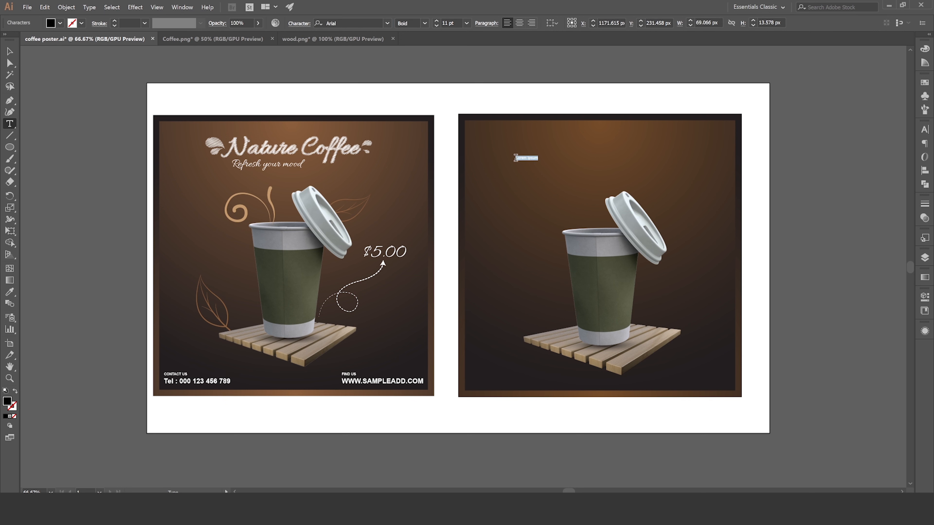
pyautogui.click(351, 22)
pyautogui.click(388, 23)
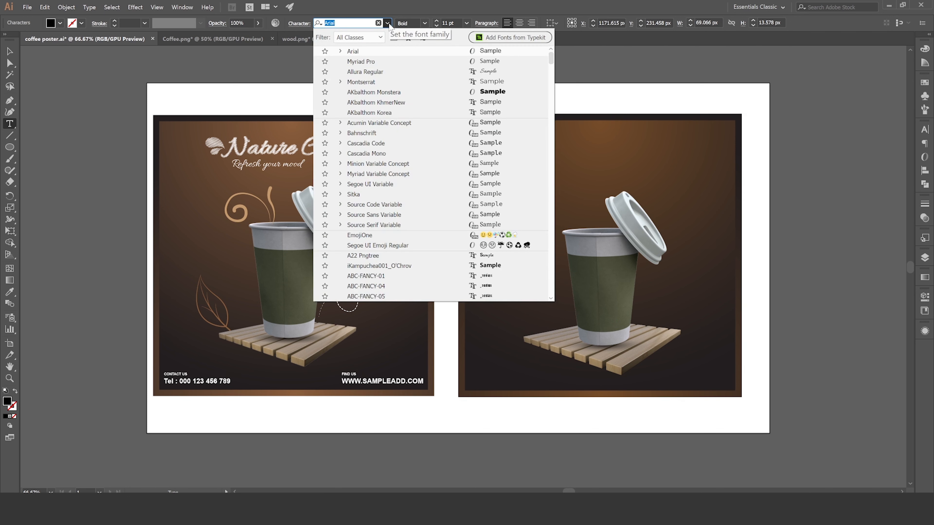
pyautogui.click(372, 72)
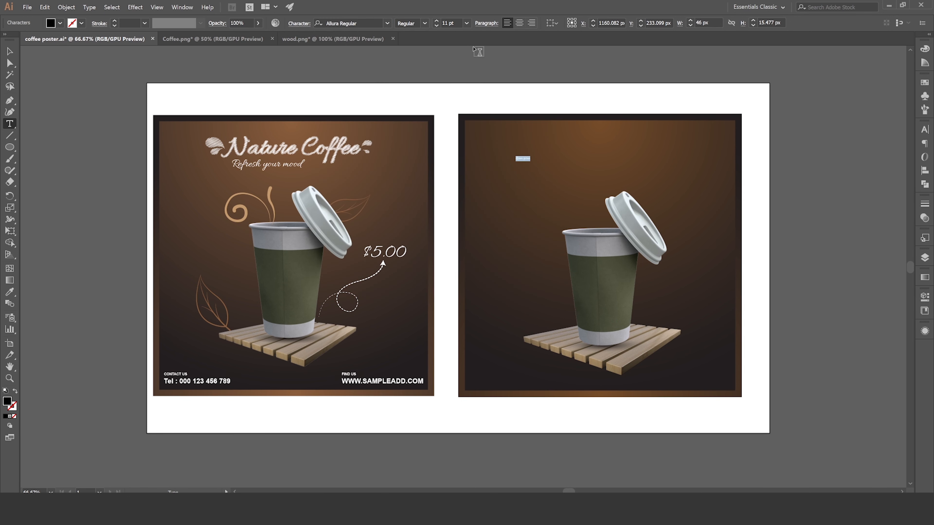
pyautogui.click(468, 23)
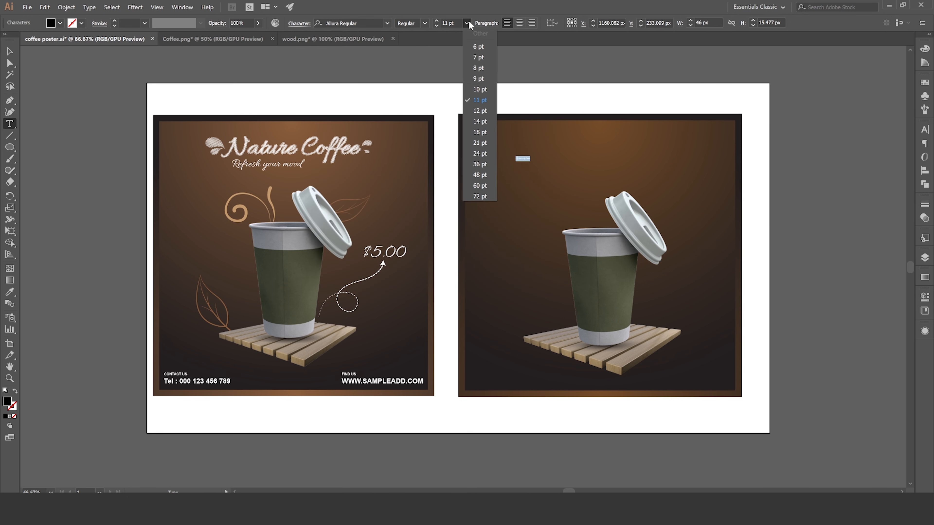
pyautogui.click(477, 198)
pyautogui.moveTo(514, 162); pyautogui.dragTo(624, 159)
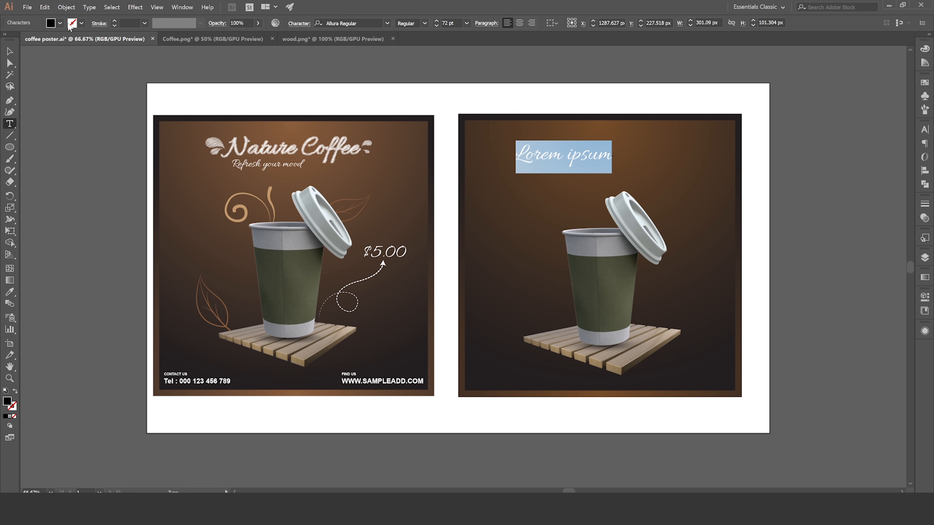
# - Give the placeholder text a white fill and a white 3 pt stroke
pyautogui.click(62, 23)
pyautogui.click(21, 39)
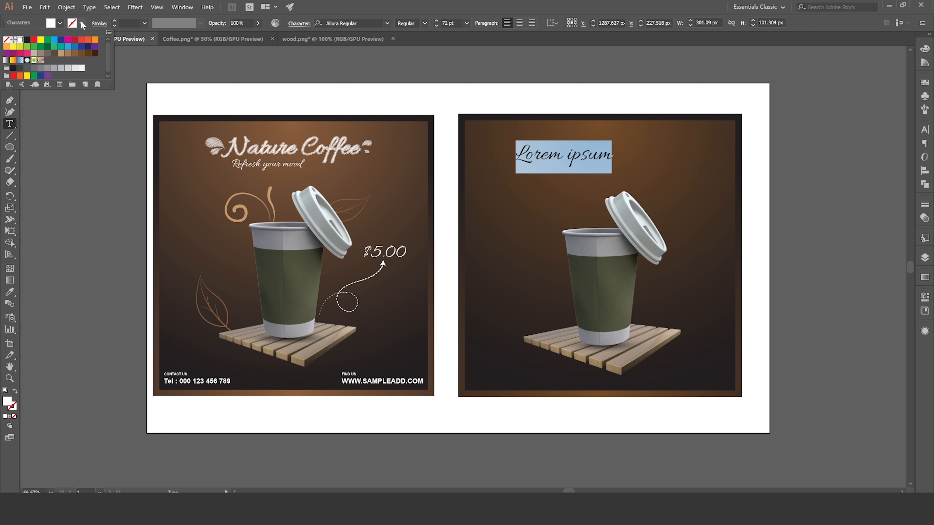
pyautogui.click(21, 40)
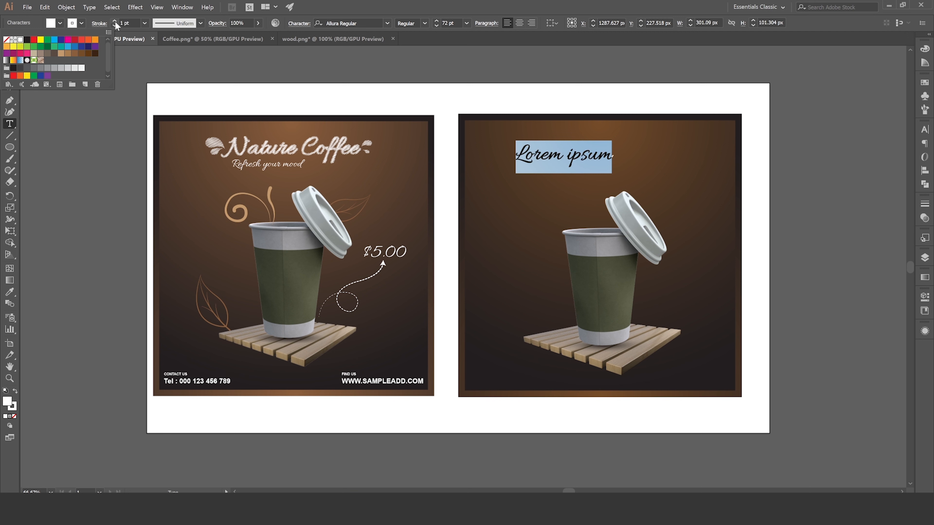
pyautogui.click(115, 21)
pyautogui.click(114, 21)
pyautogui.click(114, 21)
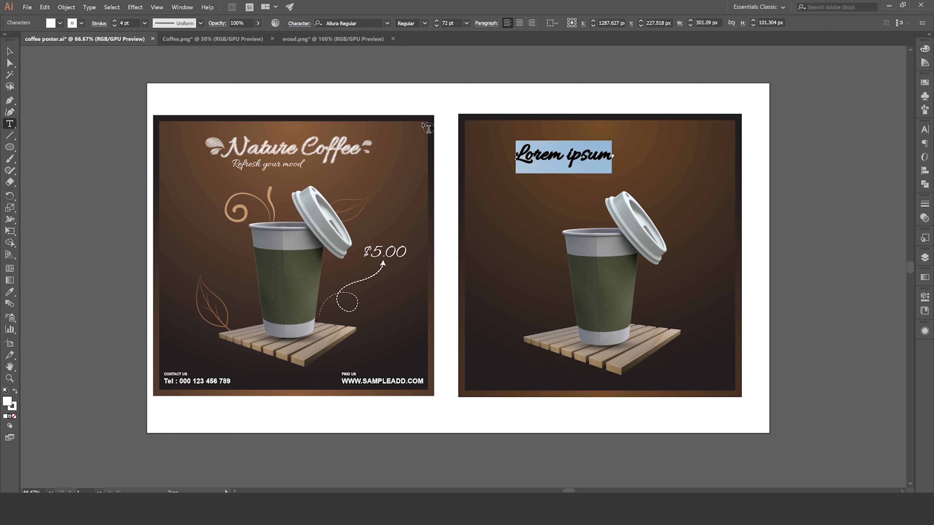
pyautogui.click(114, 27)
pyautogui.click(100, 24)
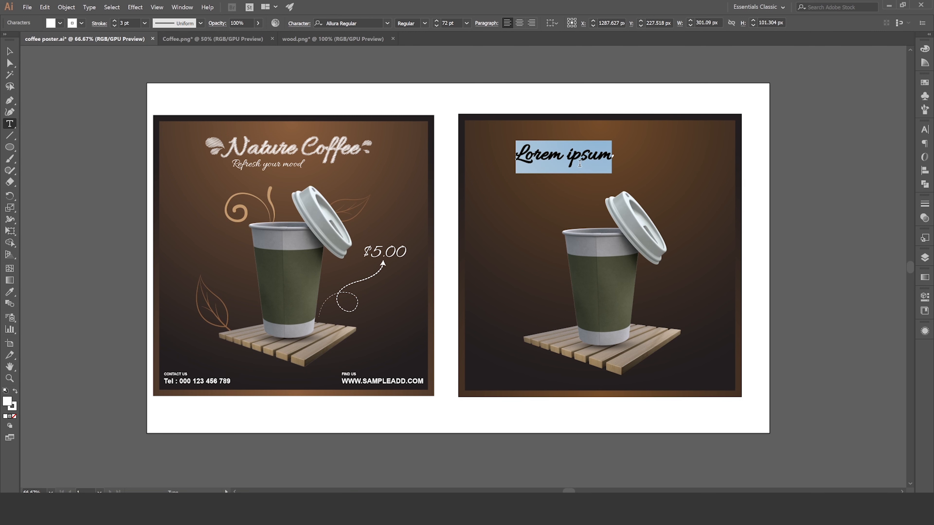
# - Replace the placeholder text with "Nature Coffee"
pyautogui.write('N')
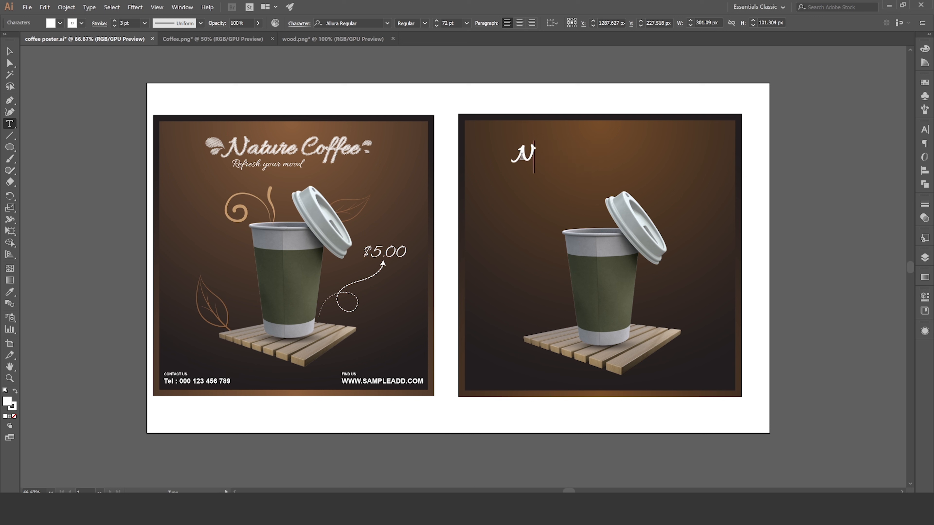
pyautogui.write('ature')
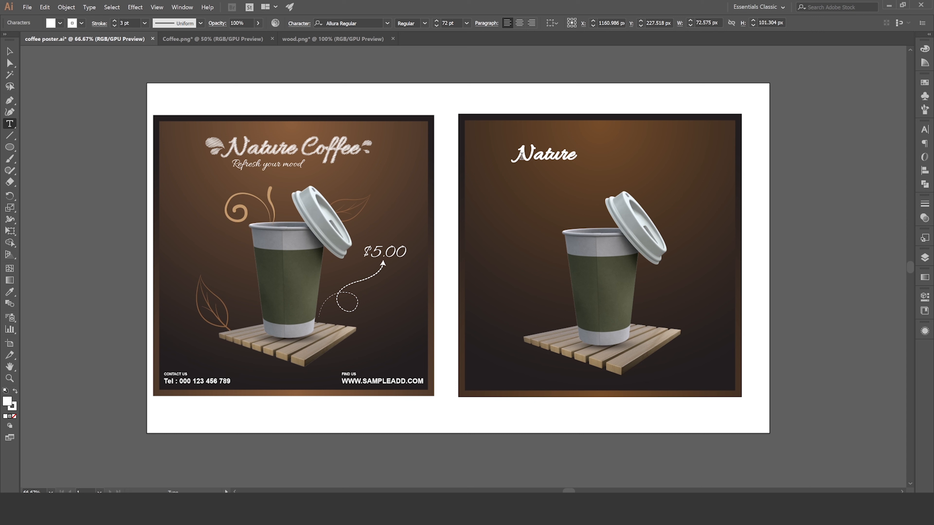
pyautogui.write(' Coffee')
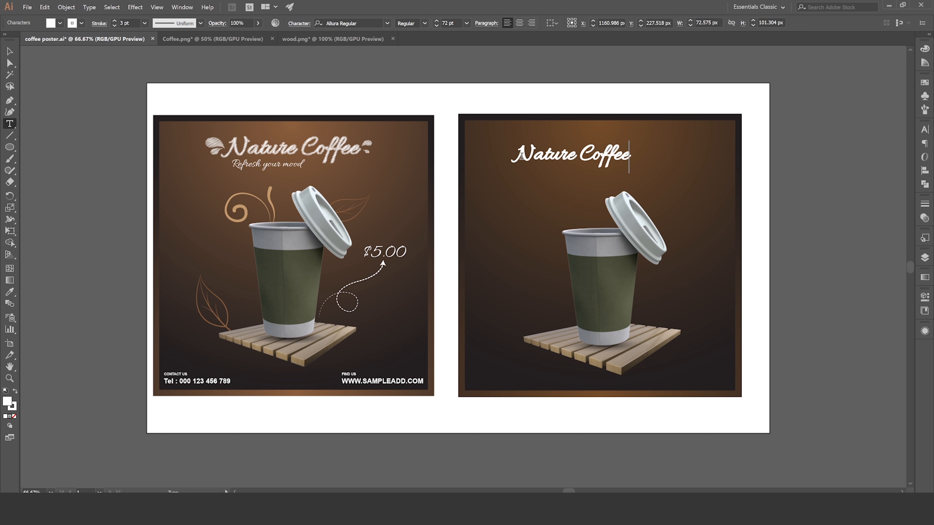
pyautogui.click(10, 51)
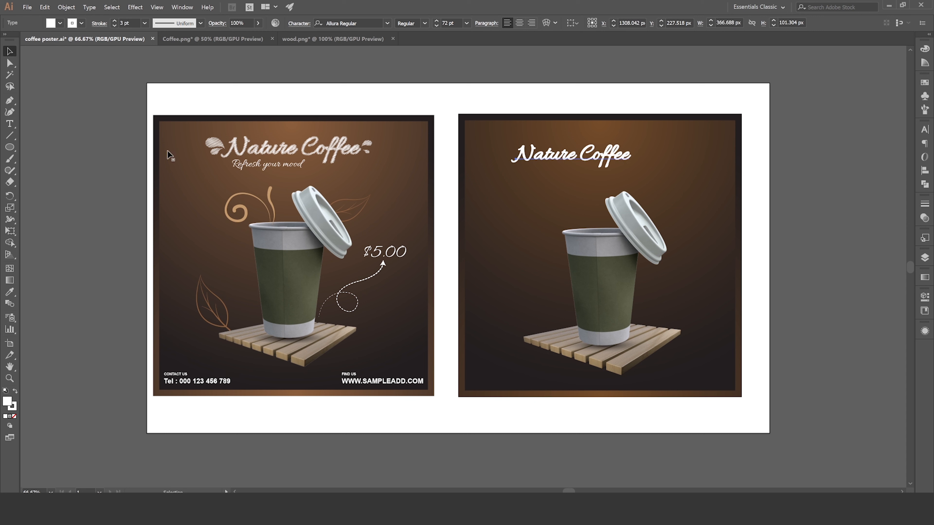
# - Enlarge the Nature Coffee title to 88 pt and centre it above the cup near the poster's upper edge
pyautogui.scroll(15, 437, 23)
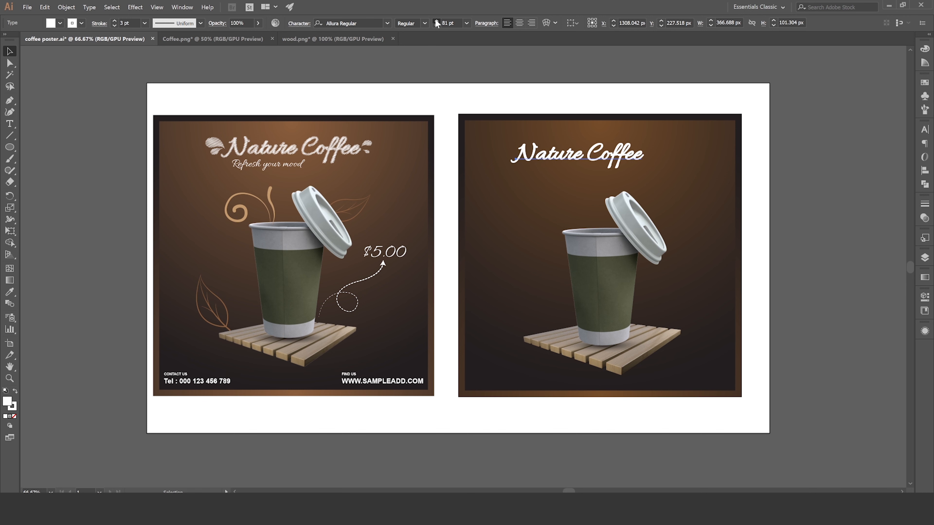
pyautogui.scroll(1, 555, 105)
pyautogui.moveTo(504, 170); pyautogui.dragTo(544, 122)
pyautogui.moveTo(643, 141); pyautogui.dragTo(661, 143)
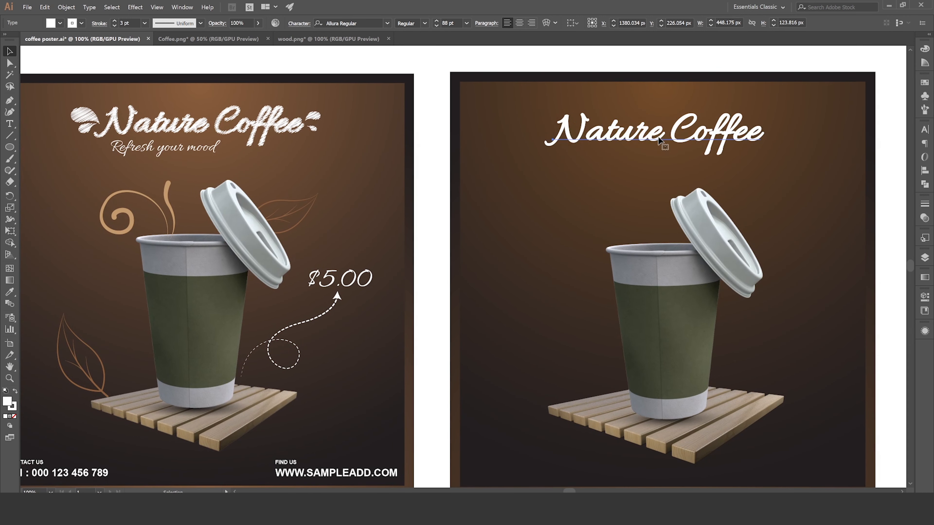
pyautogui.scroll(1, 498, 164)
pyautogui.moveTo(595, 162); pyautogui.dragTo(596, 159)
# - Open the Scribble effect options for the new title and move the dialog clear of the text
pyautogui.click(135, 7)
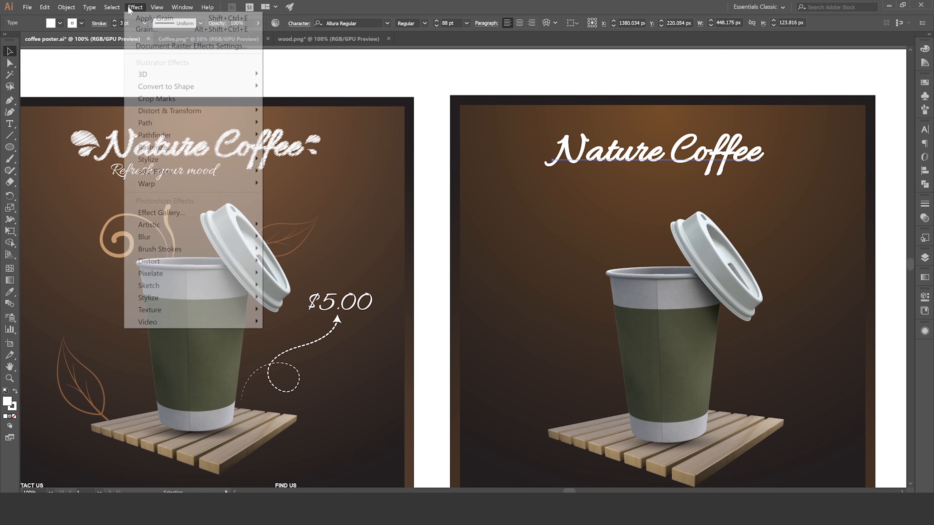
pyautogui.moveTo(217, 162)
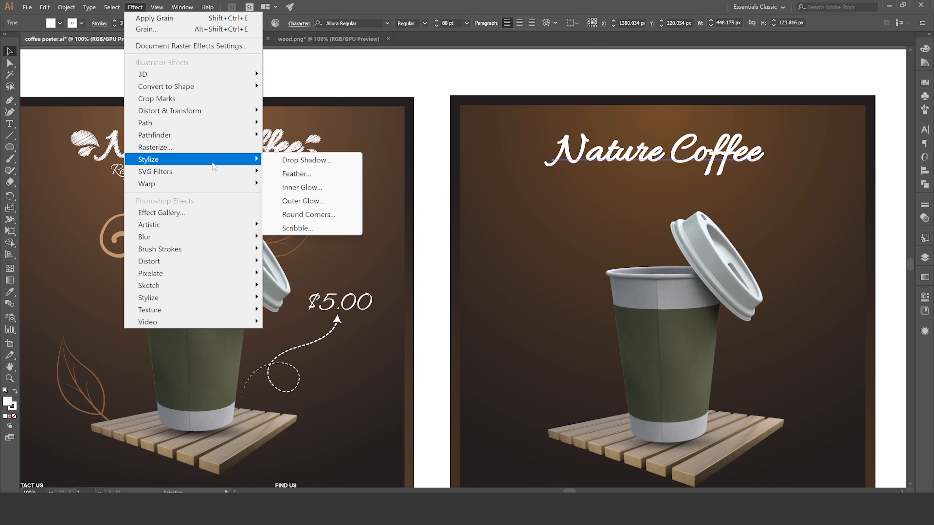
pyautogui.click(297, 228)
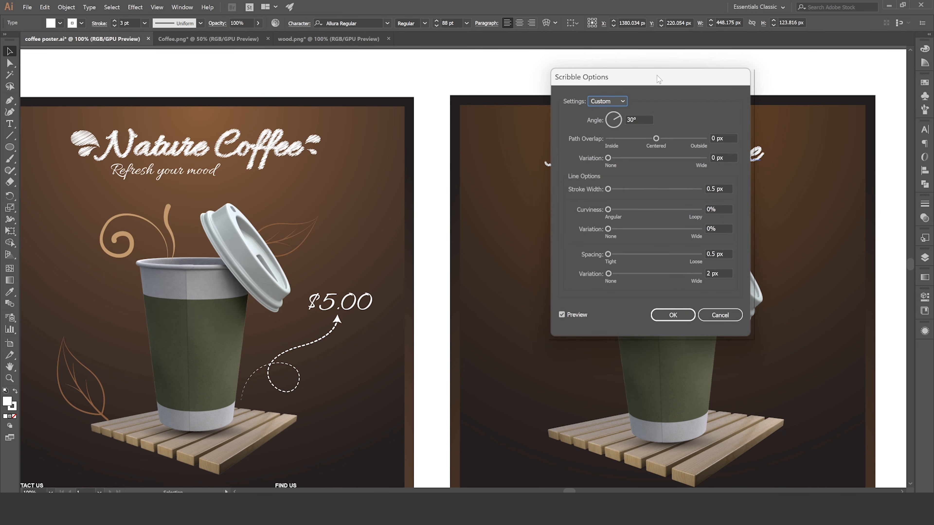
pyautogui.moveTo(658, 79)
pyautogui.mouseDown()
pyautogui.moveTo(434, 118)
pyautogui.moveTo(435, 102)
pyautogui.mouseUp()
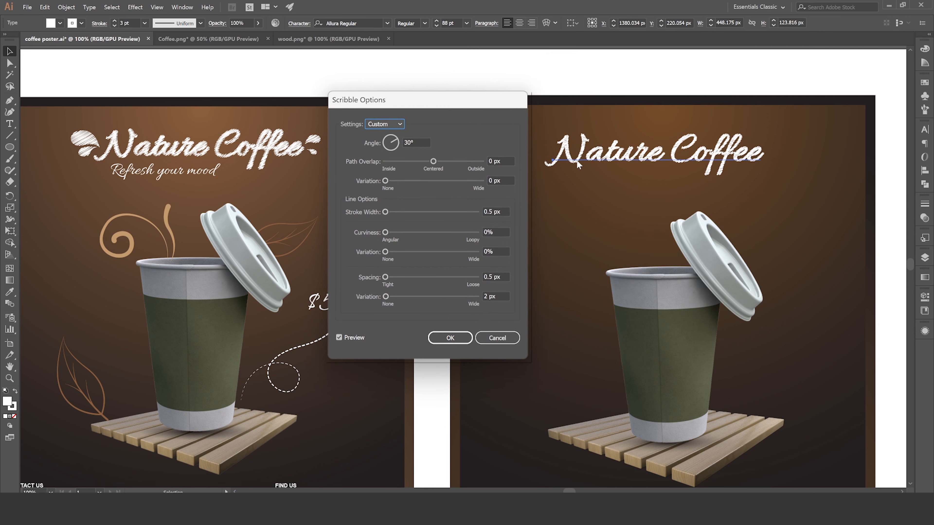
# - Try Scribble stroke widths of 0.8 px and 0.1 px on the title
pyautogui.click(505, 162)
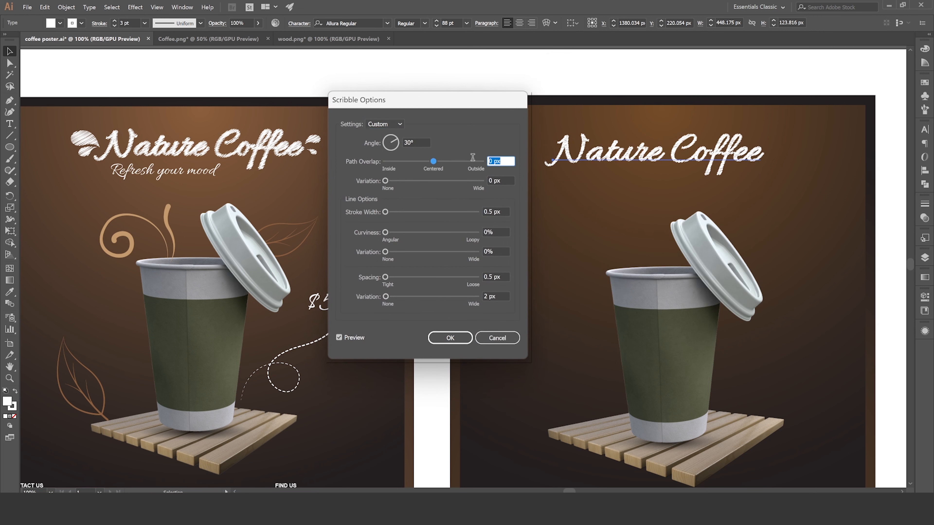
pyautogui.click(507, 180)
pyautogui.click(499, 210)
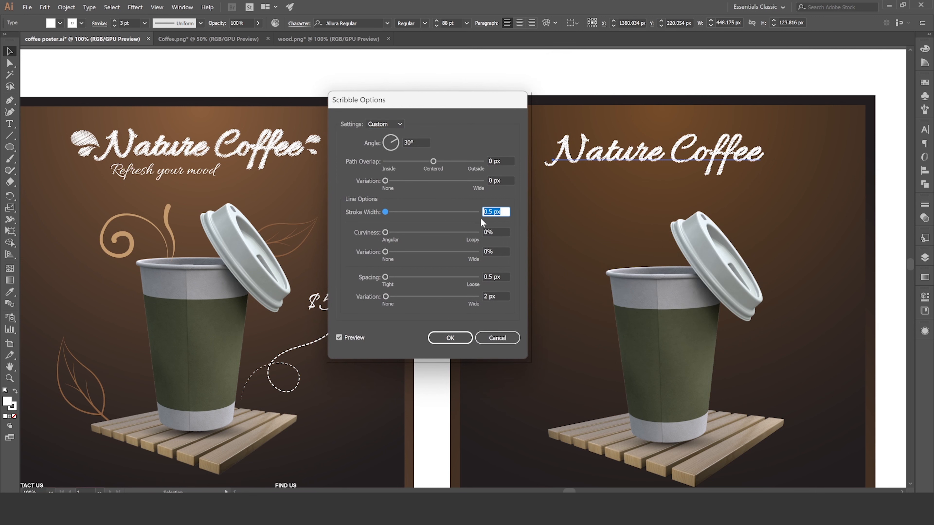
pyautogui.click(497, 250)
pyautogui.click(490, 212)
pyautogui.click(496, 232)
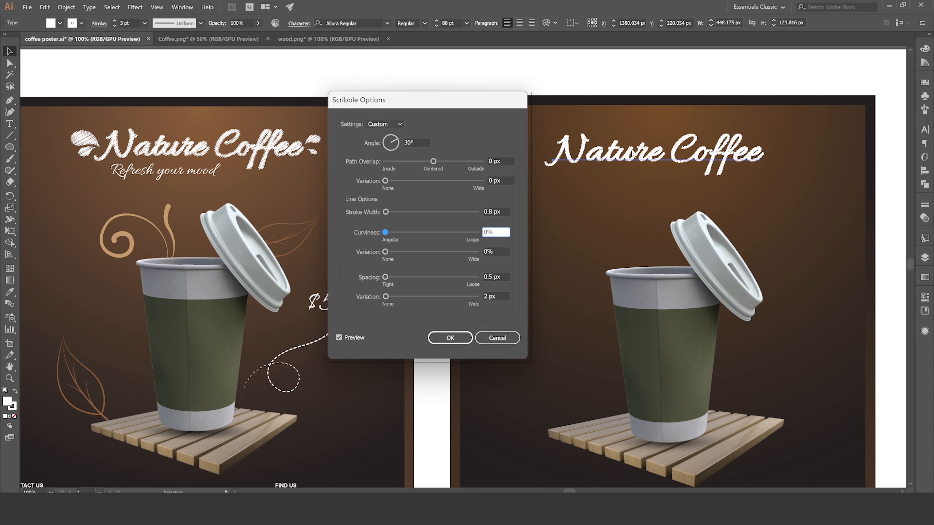
pyautogui.moveTo(491, 211); pyautogui.dragTo(494, 211)
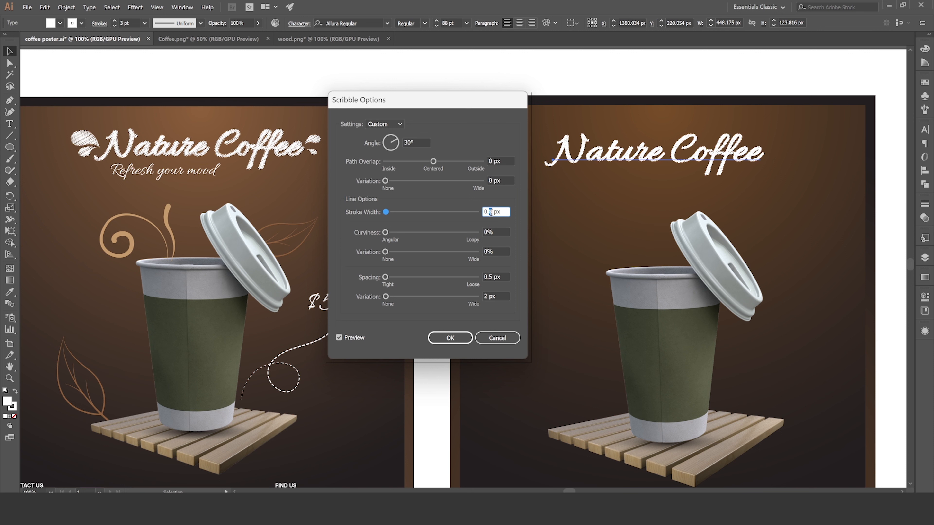
pyautogui.click(498, 232)
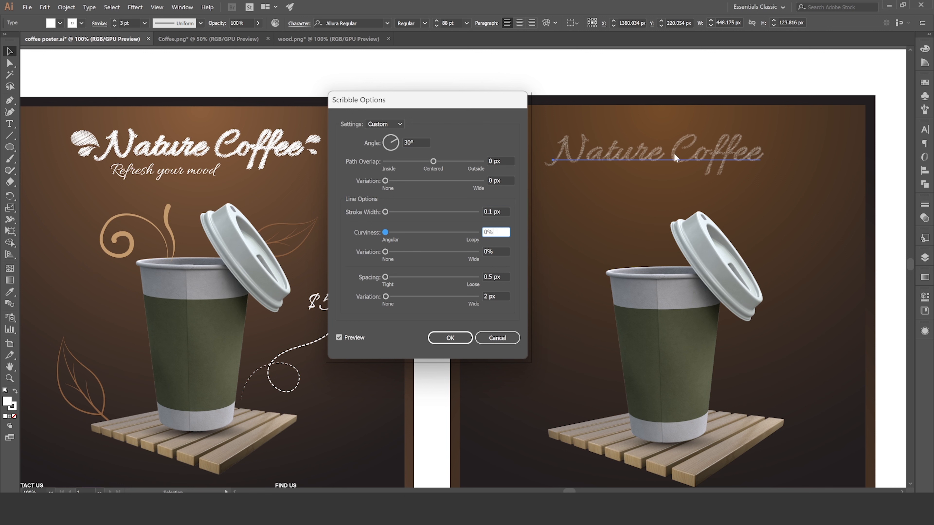
# - Set the Scribble stroke width to 0.5 px and apply the effect to the title
pyautogui.moveTo(493, 211); pyautogui.dragTo(490, 212)
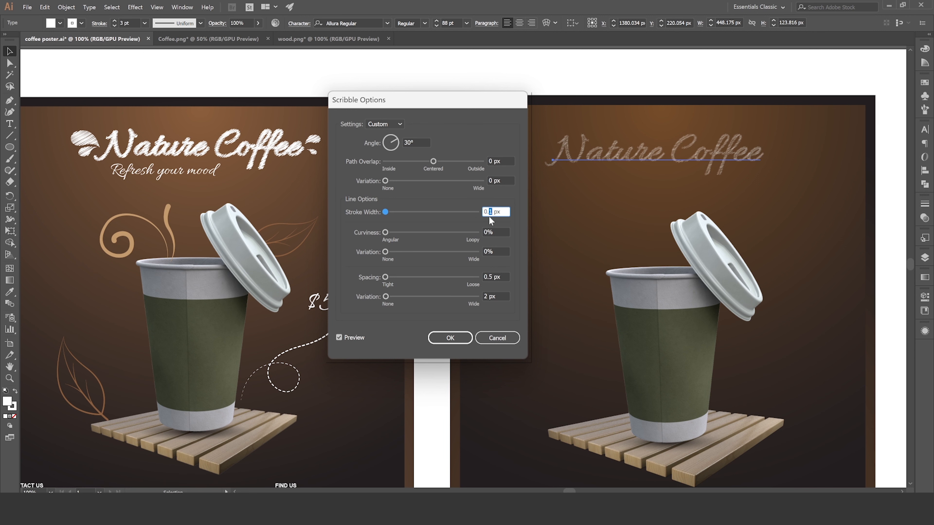
pyautogui.click(507, 234)
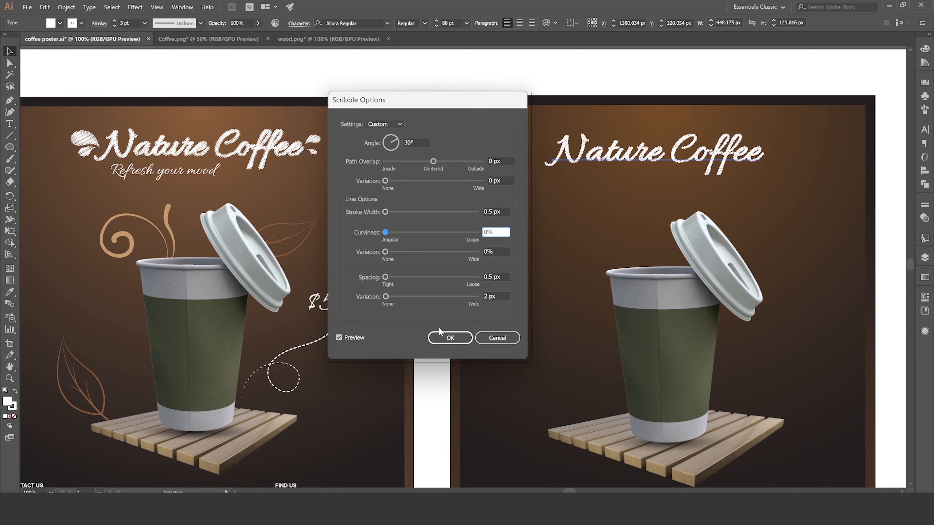
pyautogui.click(443, 337)
pyautogui.scroll(-1, 434, 83)
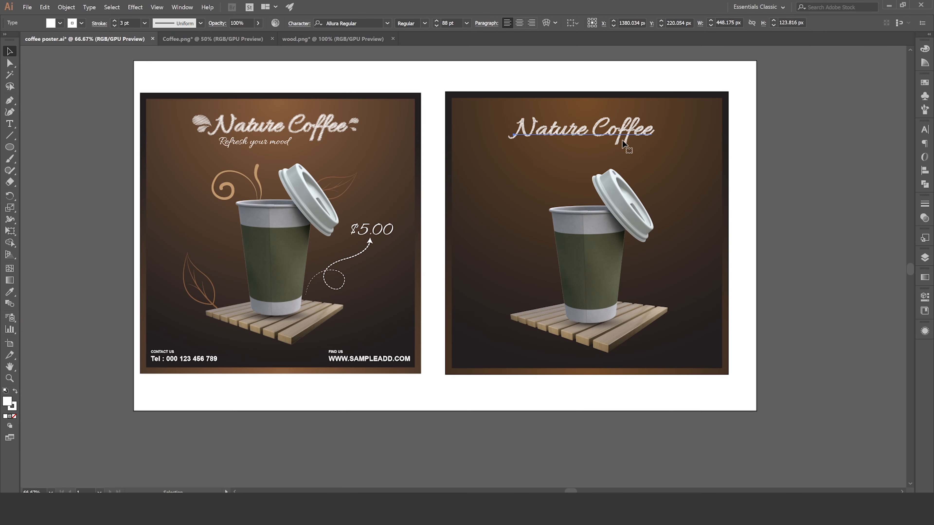
# - Draw a closed, curved white leaf-like shape just before the N of the new title with the Pen tool
pyautogui.scroll(1, 486, 142)
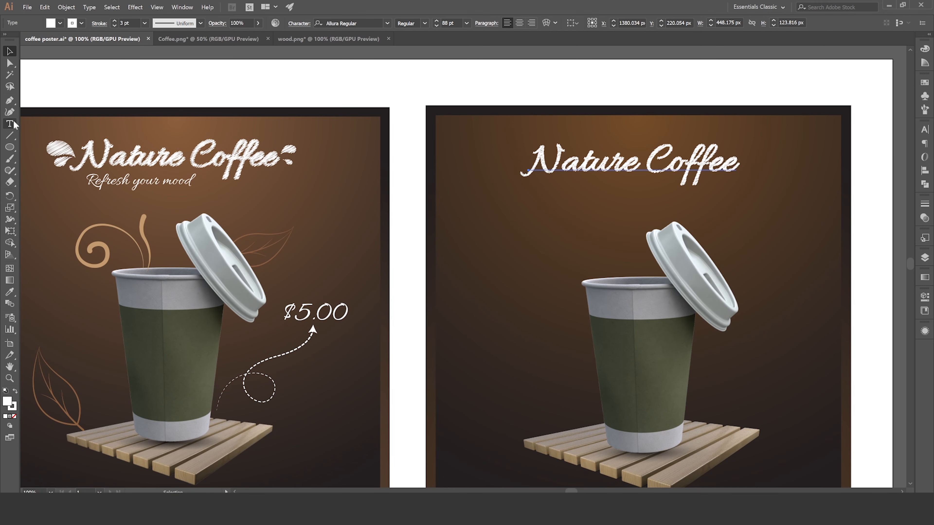
pyautogui.click(10, 100)
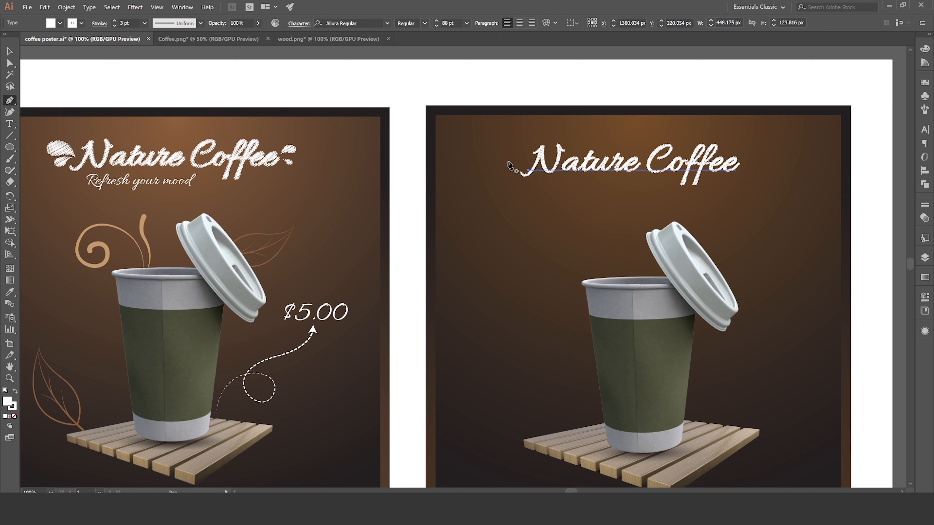
pyautogui.moveTo(510, 161); pyautogui.dragTo(495, 121)
pyautogui.moveTo(511, 161); pyautogui.dragTo(503, 169)
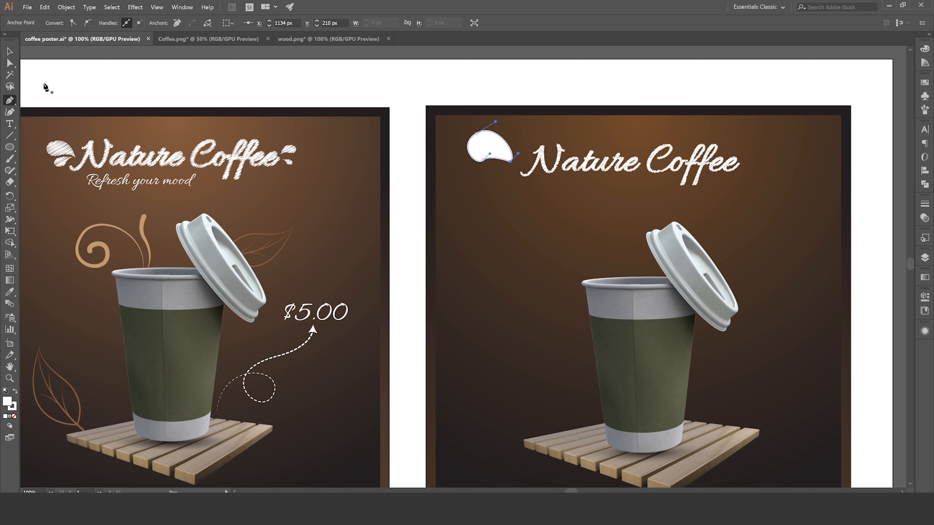
pyautogui.click(5, 64)
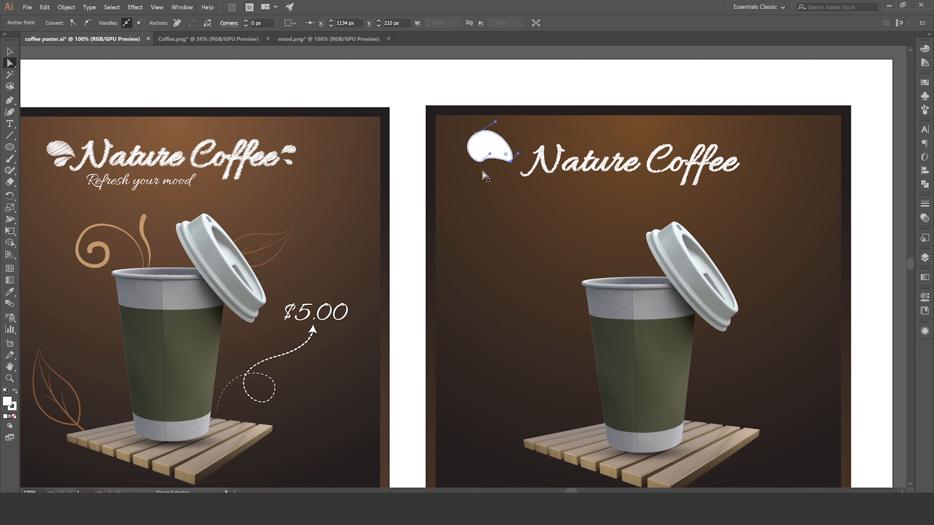
# - Remove the stroke from the white leaf shape before the new title, keeping its white fill
pyautogui.click(8, 52)
pyautogui.click(168, 83)
pyautogui.click(478, 148)
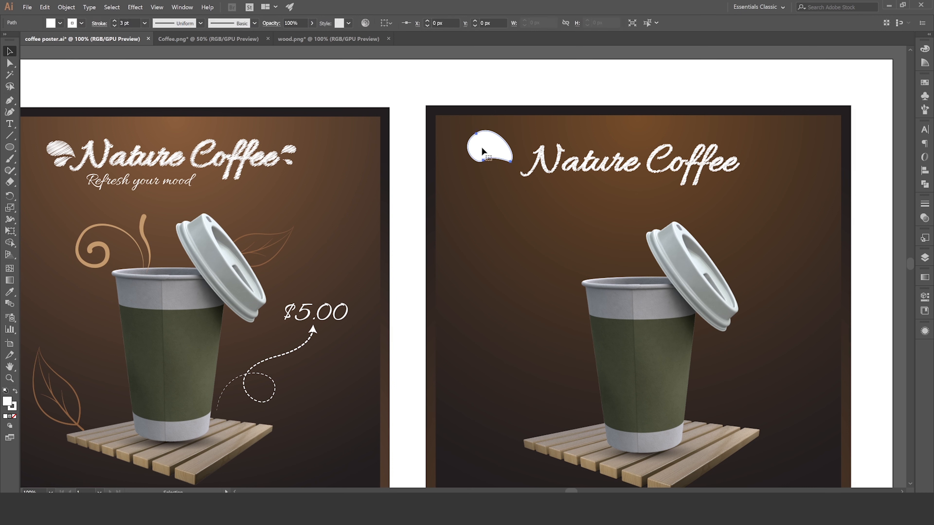
pyautogui.click(81, 23)
pyautogui.click(6, 39)
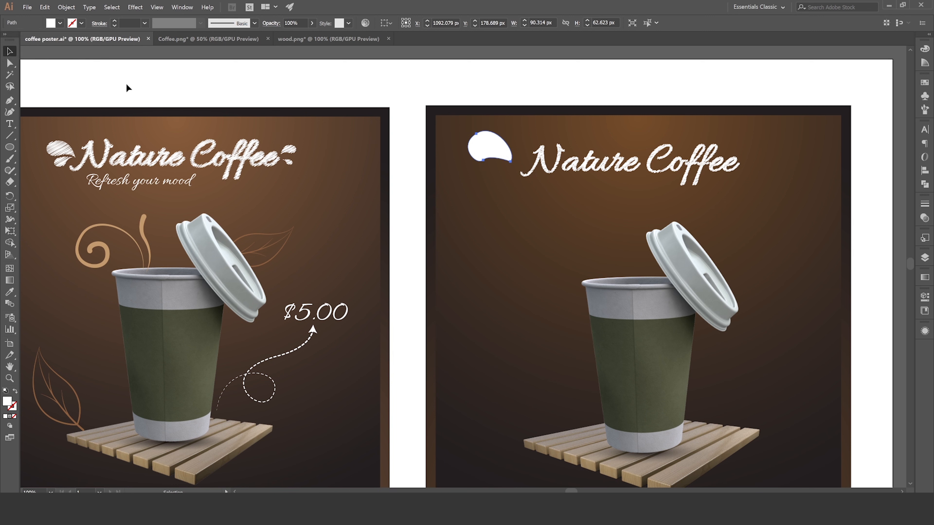
# - Reshape the leaf's curves with the Direct Selection tool, hollowing its underside and flattening it into a smooth teardrop with a pointed tip
pyautogui.click(10, 64)
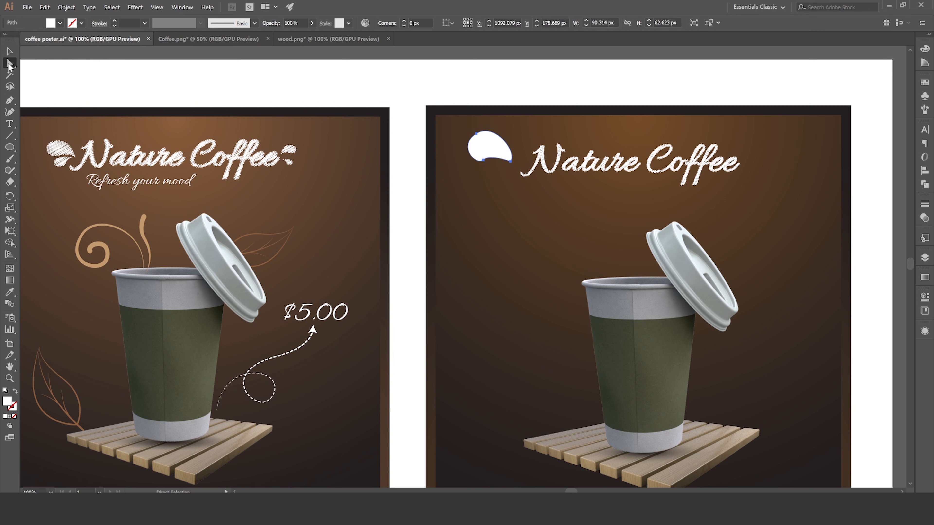
pyautogui.click(483, 160)
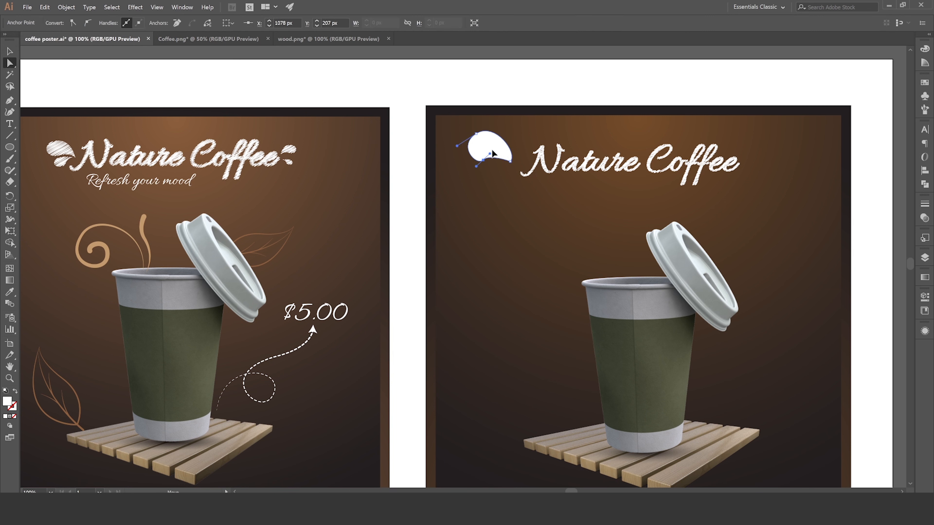
pyautogui.moveTo(489, 154); pyautogui.dragTo(499, 147)
pyautogui.click(509, 161)
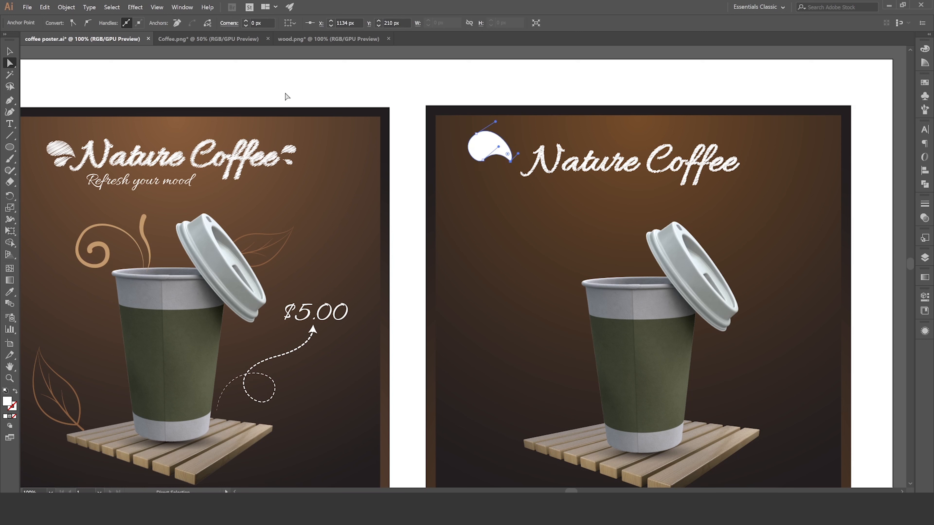
pyautogui.click(73, 23)
pyautogui.moveTo(496, 122); pyautogui.dragTo(505, 123)
pyautogui.click(483, 161)
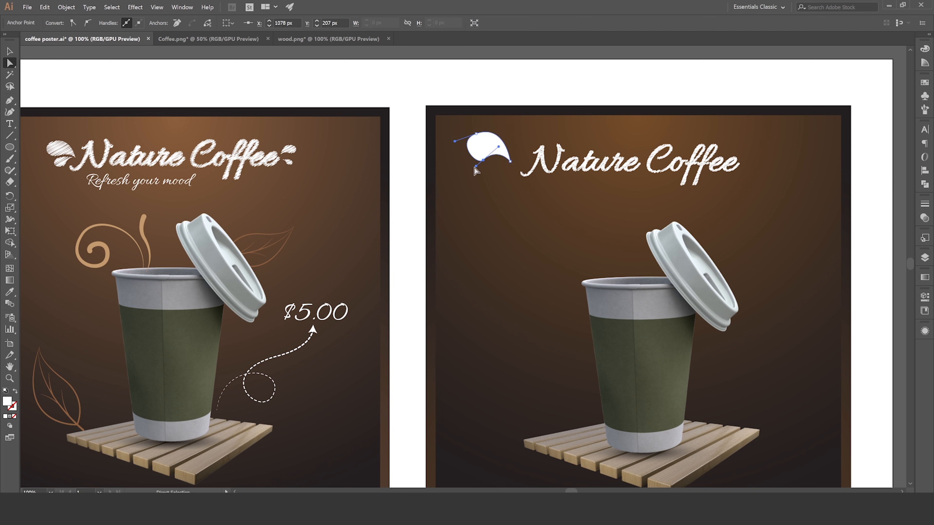
pyautogui.moveTo(473, 166); pyautogui.dragTo(502, 130)
pyautogui.click(476, 133)
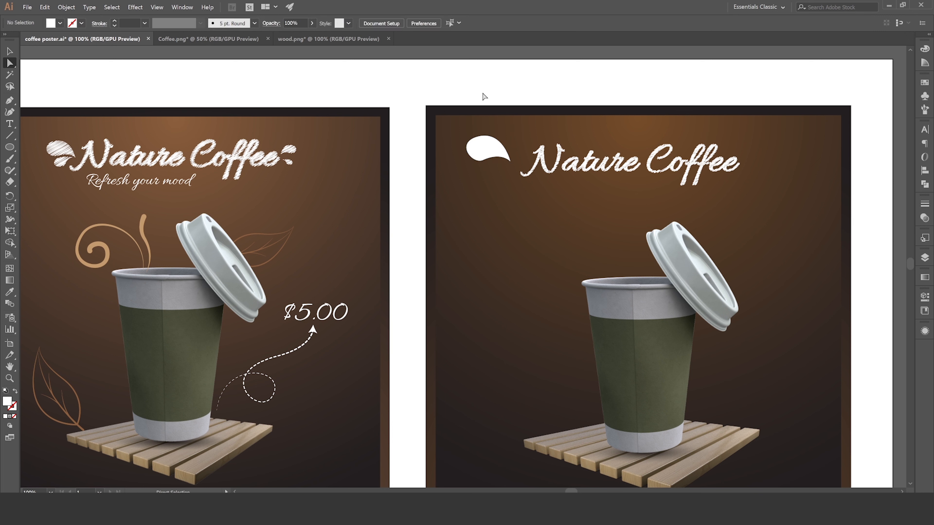
# - Apply the Stylize Scribble effect to the leaf with a 30° angle, 0.5 px stroke width and 0.5 px spacing
pyautogui.click(9, 51)
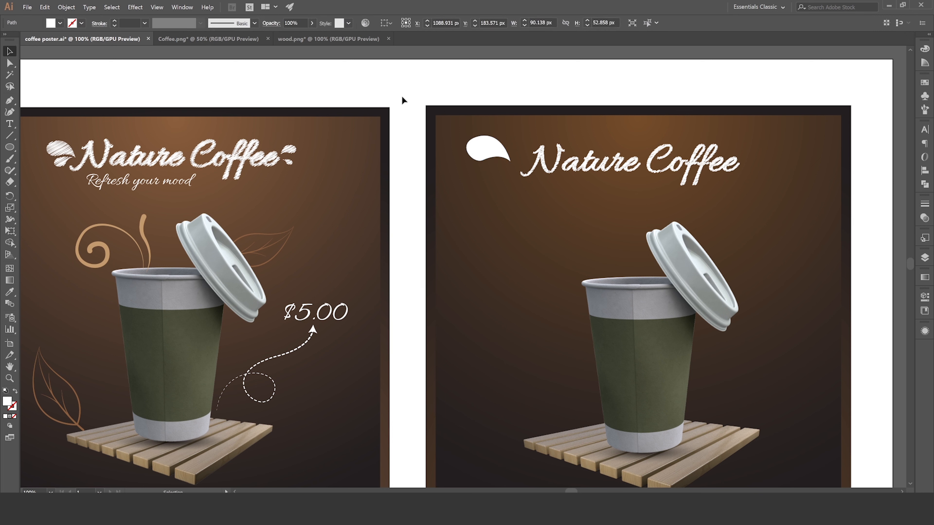
pyautogui.click(135, 7)
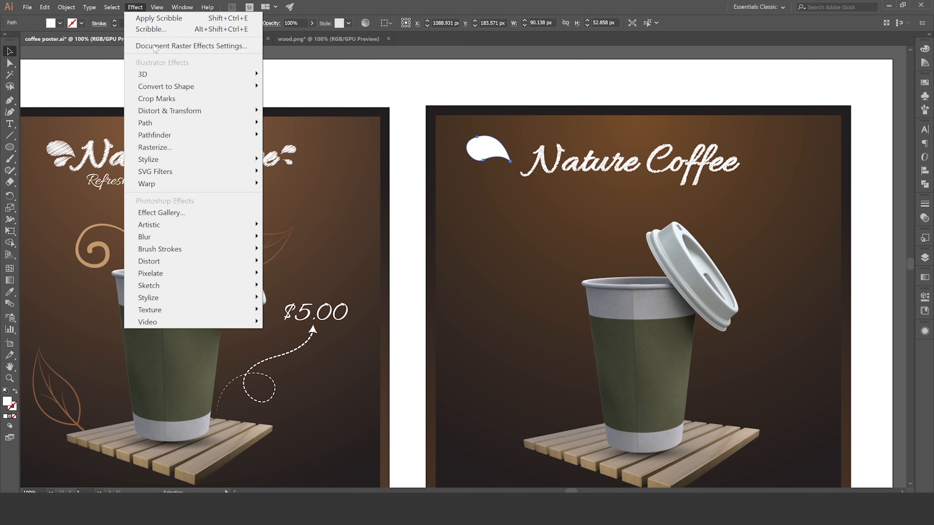
pyautogui.moveTo(198, 159)
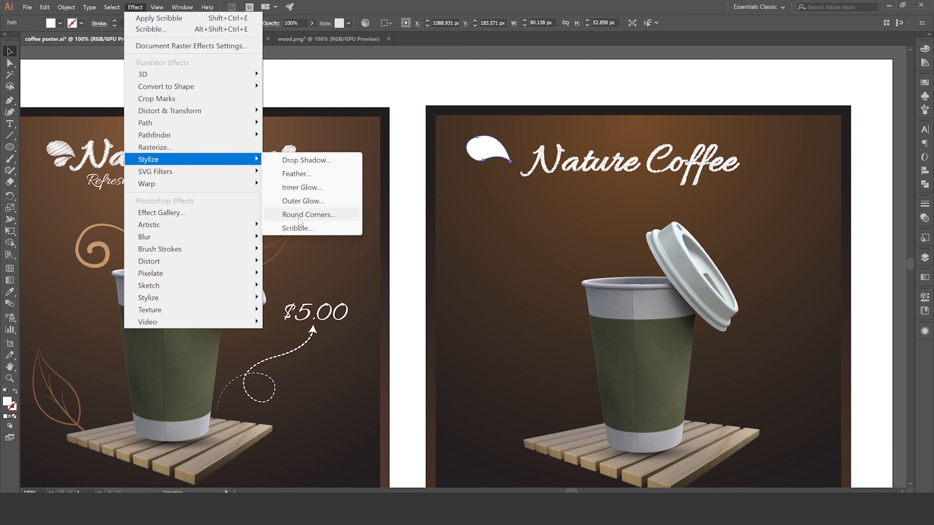
pyautogui.click(294, 228)
pyautogui.moveTo(461, 100); pyautogui.dragTo(759, 93)
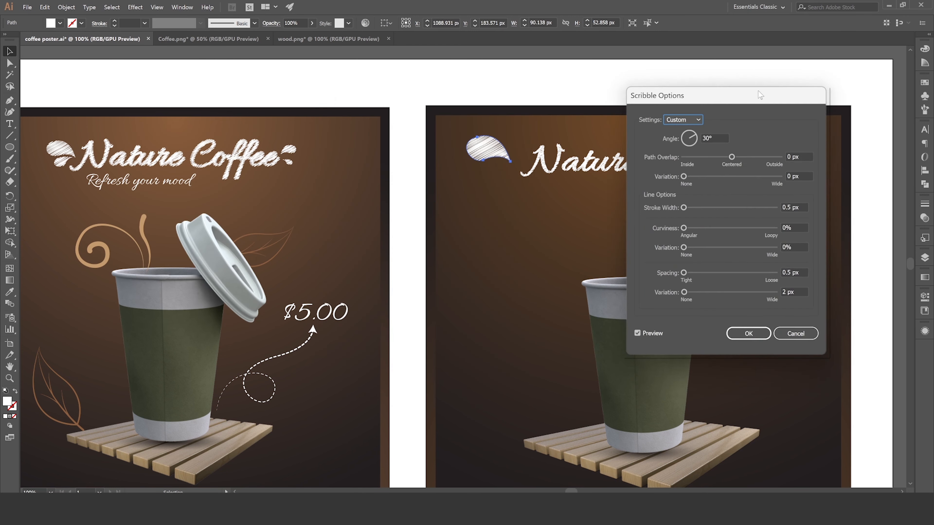
pyautogui.click(747, 332)
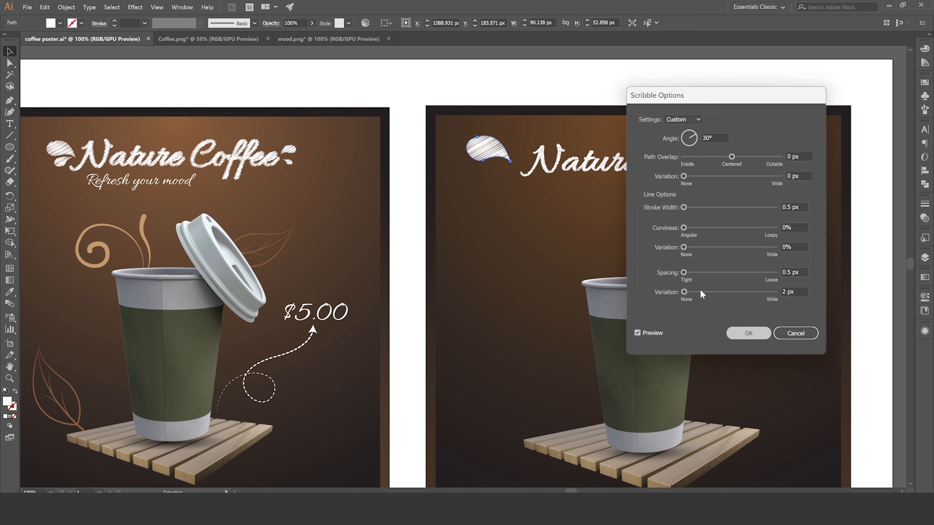
pyautogui.click(482, 84)
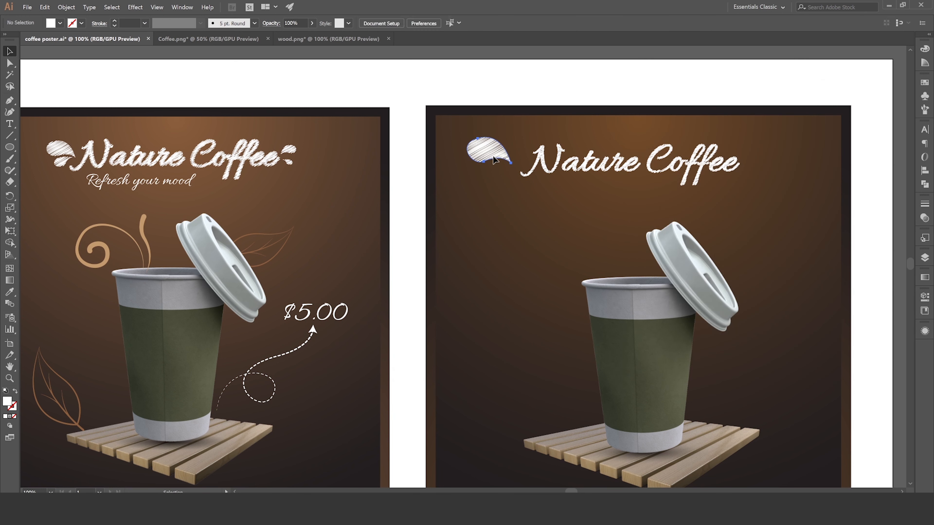
# - Duplicate the scribbled leaf just below the original and shrink the copy to about 46 by 27 px
pyautogui.click(487, 161)
pyautogui.moveTo(481, 157); pyautogui.dragTo(479, 190)
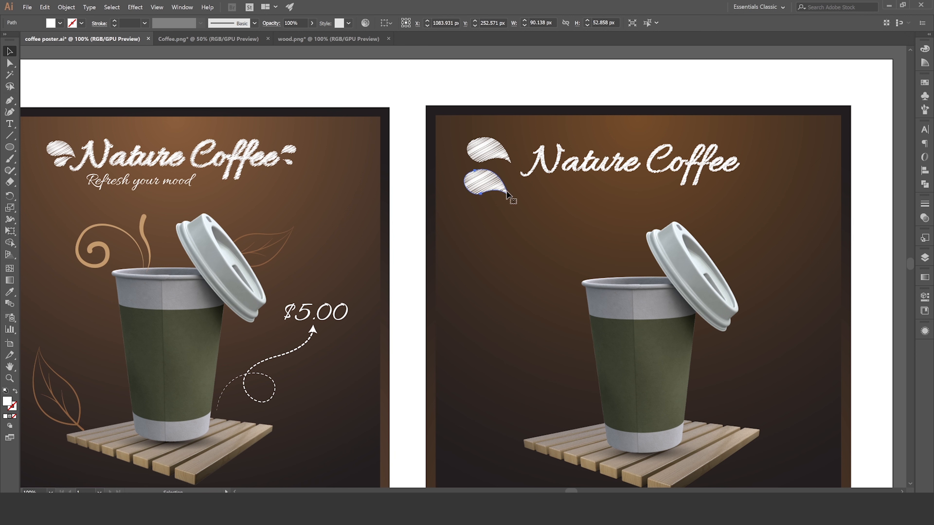
pyautogui.click(10, 229)
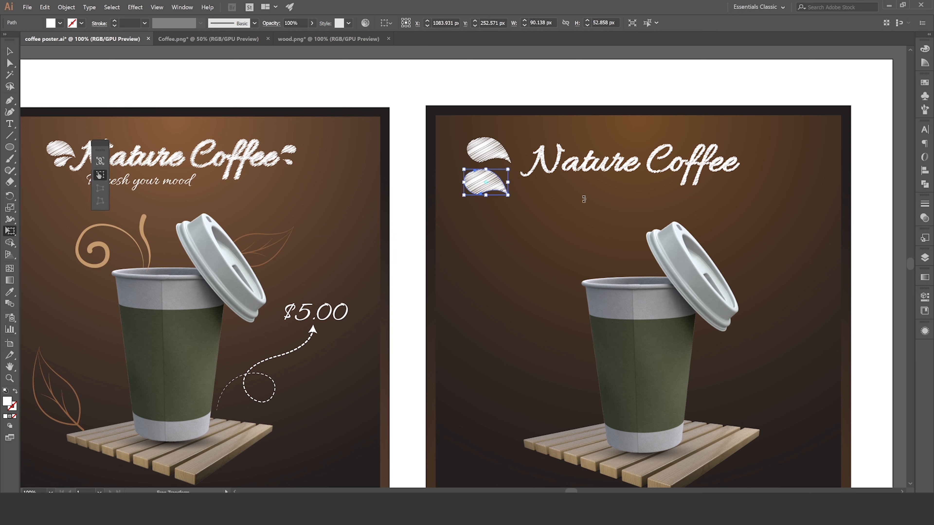
pyautogui.moveTo(580, 199); pyautogui.dragTo(581, 154)
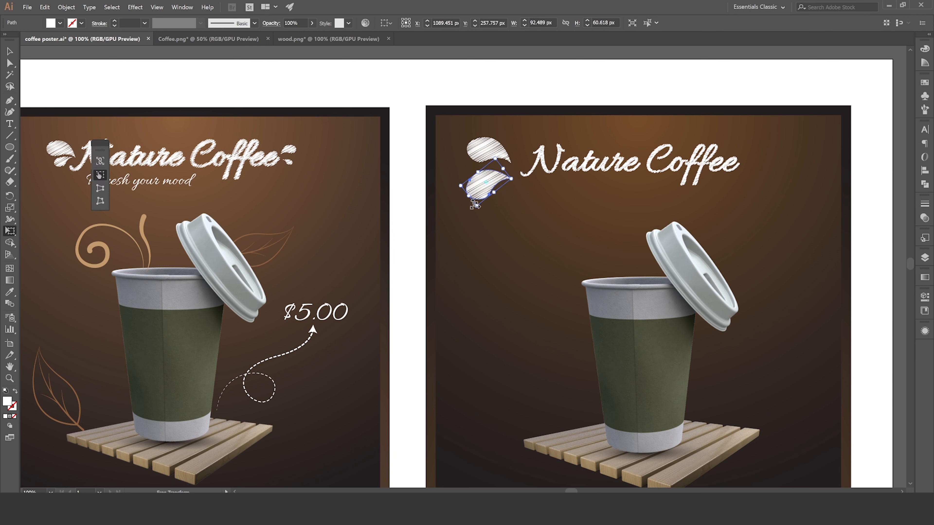
pyautogui.moveTo(476, 205); pyautogui.dragTo(489, 180)
pyautogui.hotkey('ctrl', 'z')
pyautogui.click(10, 51)
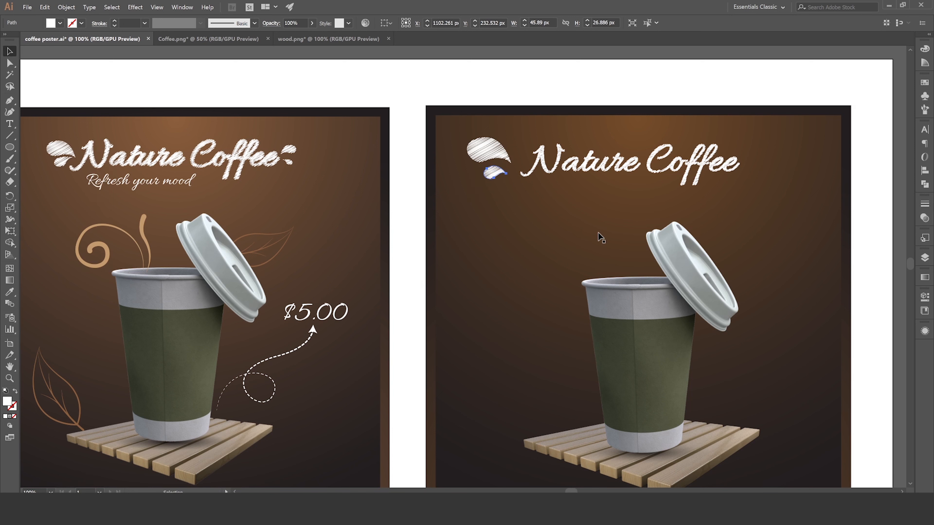
# - Tuck the small leaf under the large leaf's tip and rotate it to point upward toward the title
pyautogui.moveTo(499, 171); pyautogui.dragTo(500, 170)
pyautogui.press('e')
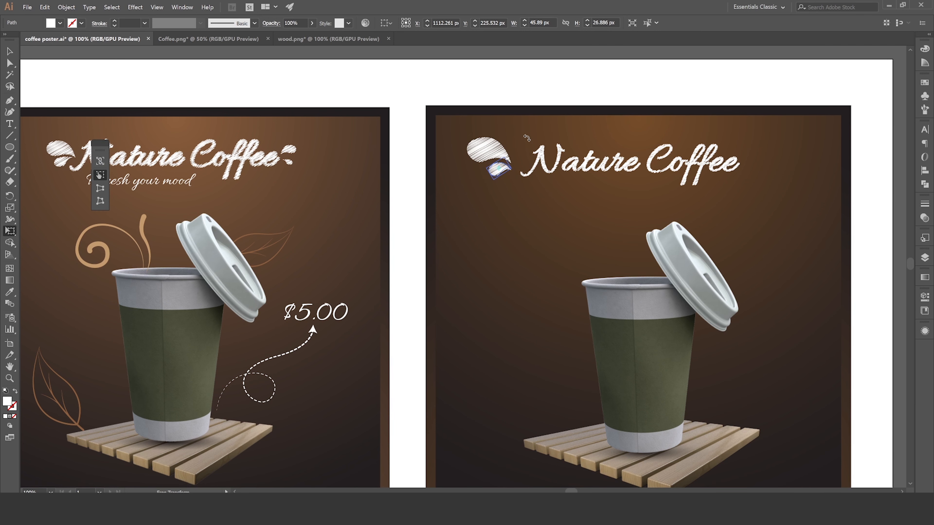
pyautogui.moveTo(528, 139); pyautogui.dragTo(527, 138)
pyautogui.click(10, 51)
pyautogui.click(76, 78)
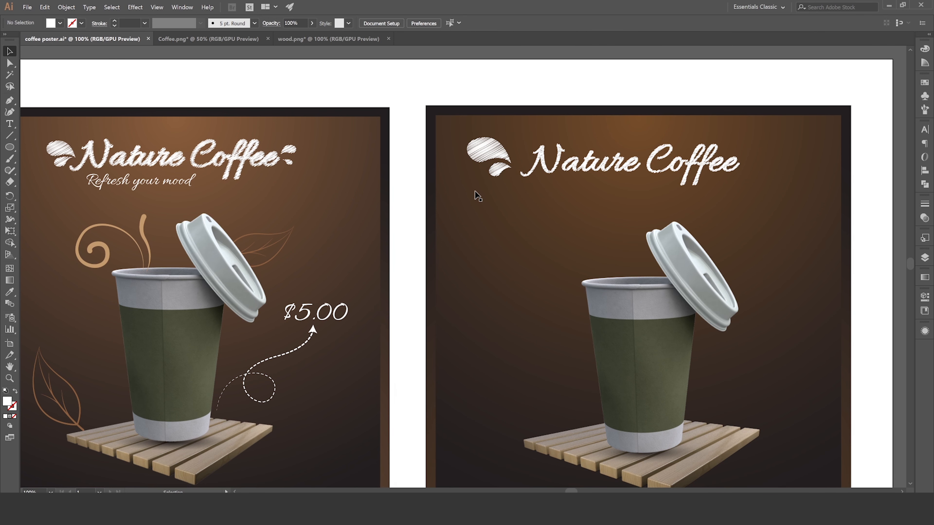
# - Move both leaves close to the N of the new title and scale them down to about 54 by 48 px
pyautogui.scroll(2, 478, 197)
pyautogui.click(499, 205)
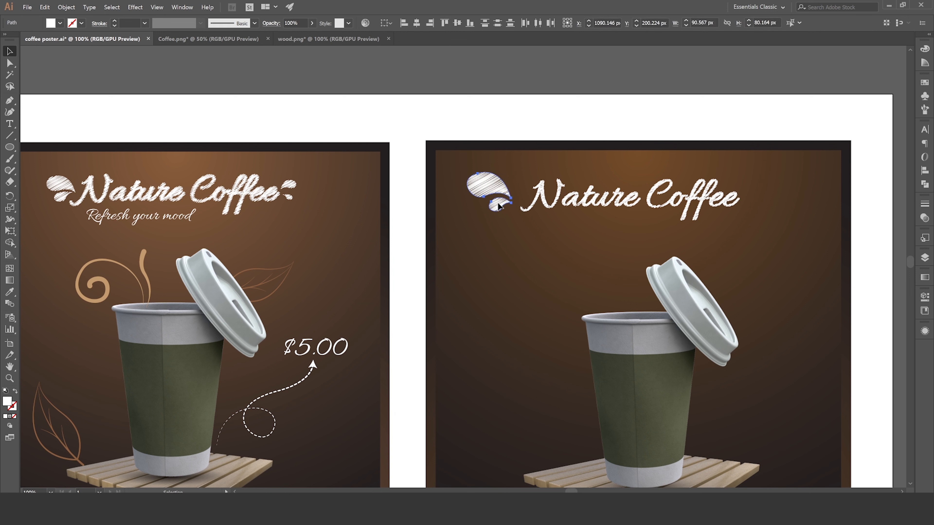
pyautogui.moveTo(499, 205); pyautogui.dragTo(509, 201)
pyautogui.press('e')
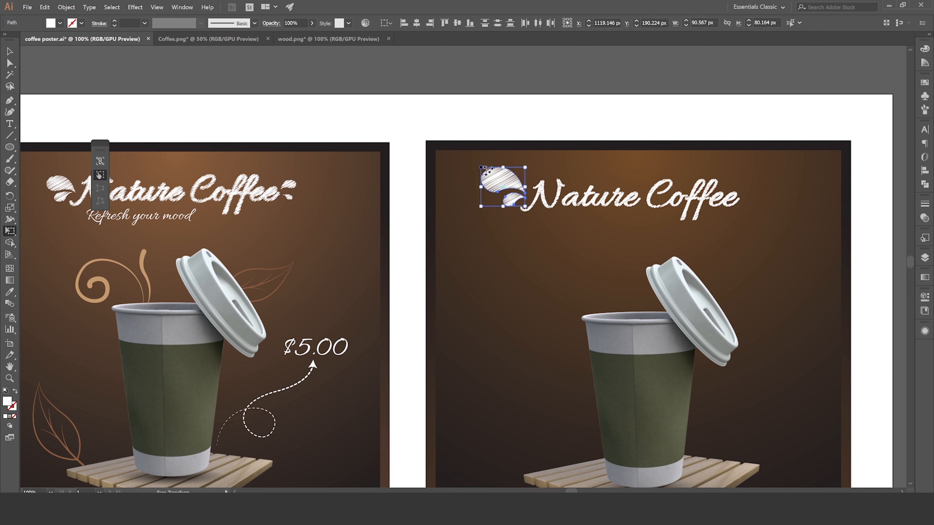
pyautogui.moveTo(481, 168); pyautogui.dragTo(509, 186)
pyautogui.click(10, 52)
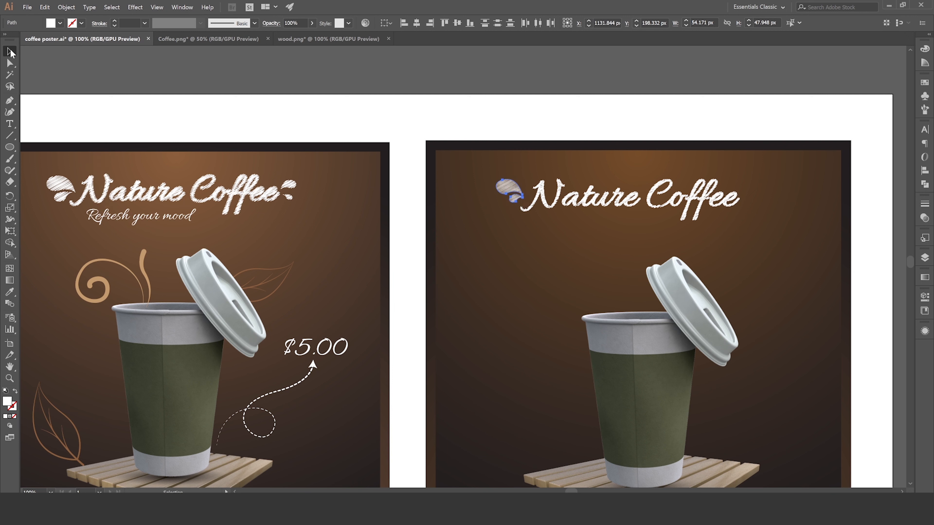
# - Try a white 2 pt stroke on both leaves
pyautogui.click(81, 24)
pyautogui.click(21, 40)
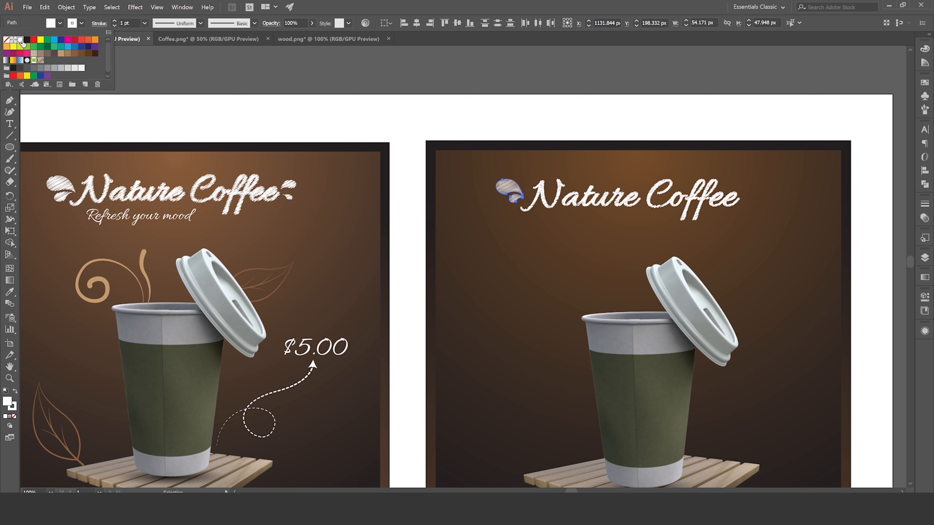
pyautogui.click(115, 22)
pyautogui.click(114, 22)
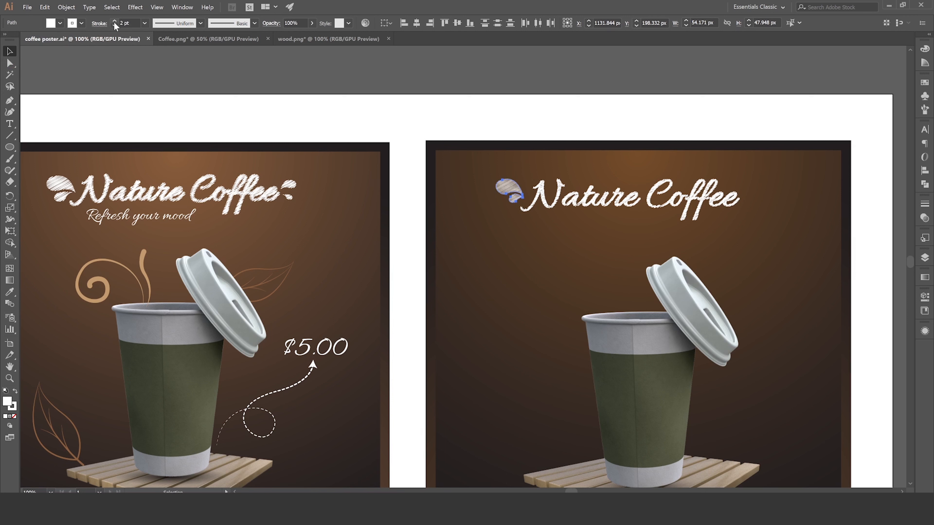
pyautogui.click(276, 87)
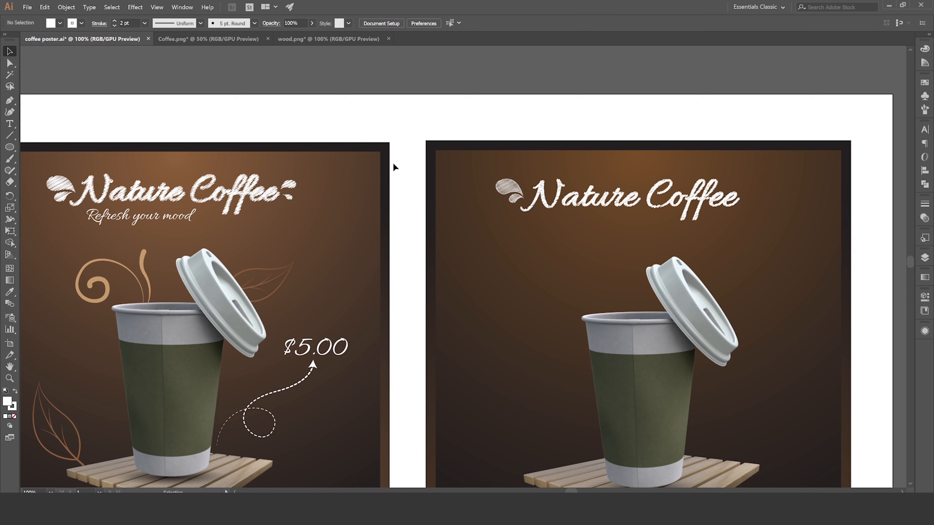
# - Remove the white stroke from both leaves
pyautogui.click(521, 205)
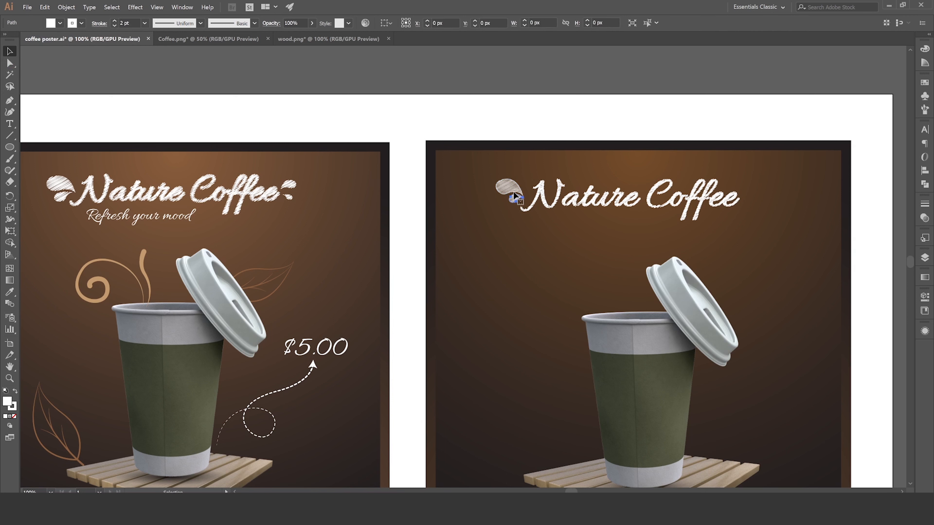
pyautogui.click(145, 23)
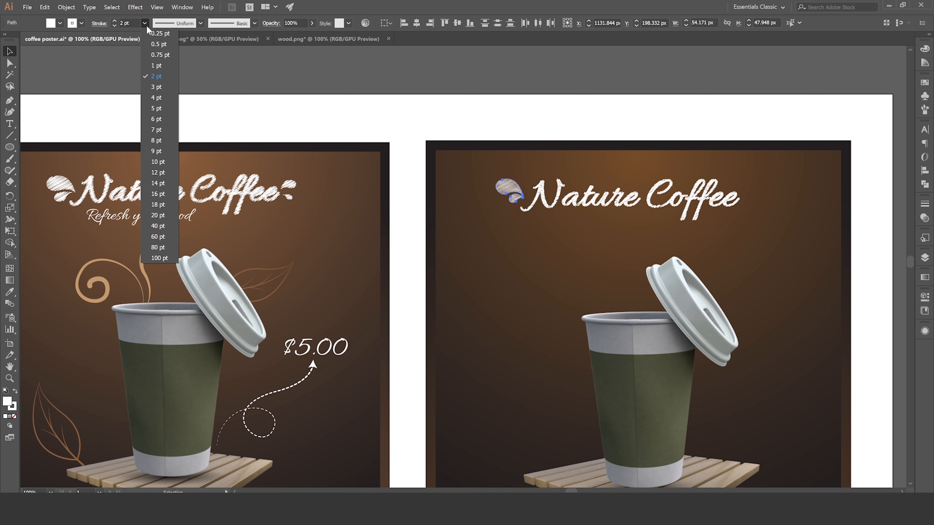
pyautogui.click(82, 23)
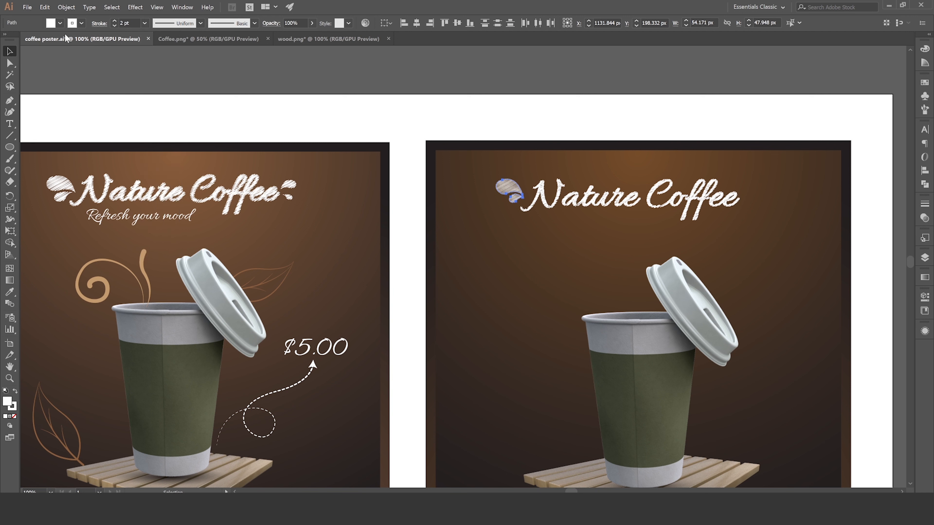
pyautogui.click(82, 23)
pyautogui.click(6, 40)
pyautogui.click(492, 114)
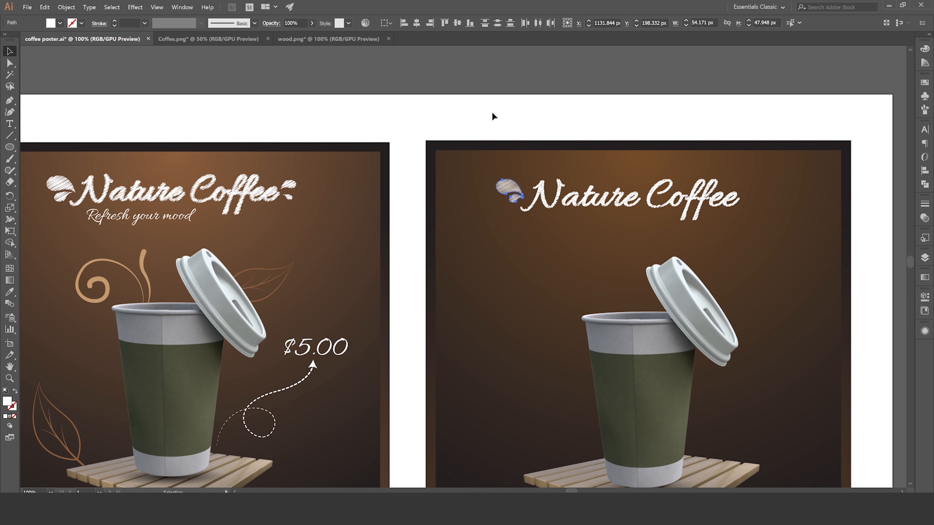
# - Duplicate the leaf pair to the far end of the new title and reflect the copy across the vertical axis
pyautogui.moveTo(520, 192); pyautogui.dragTo(765, 195)
pyautogui.rightClick(766, 195)
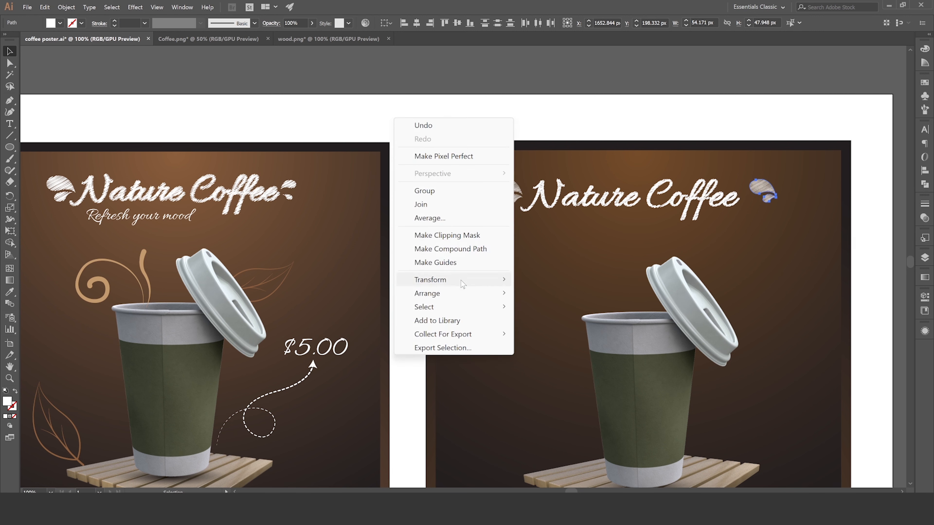
pyautogui.moveTo(462, 283)
pyautogui.click(544, 323)
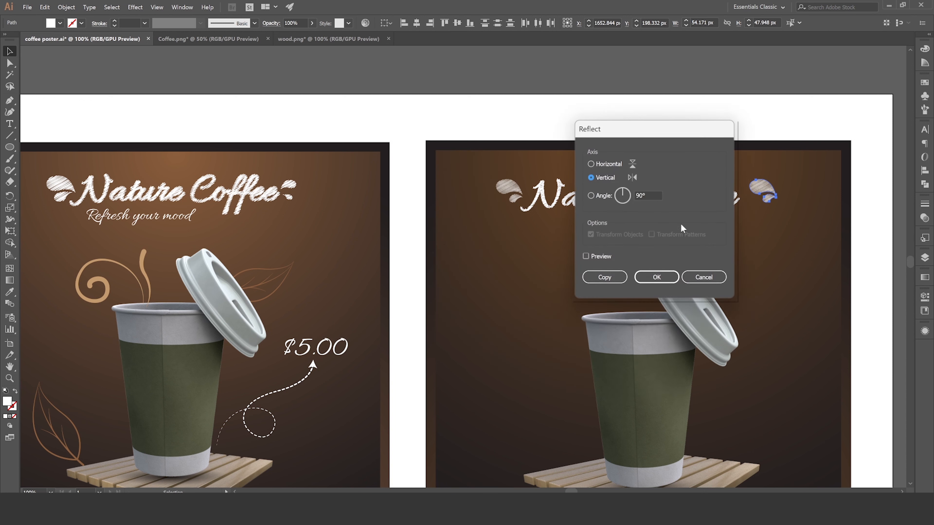
pyautogui.click(656, 275)
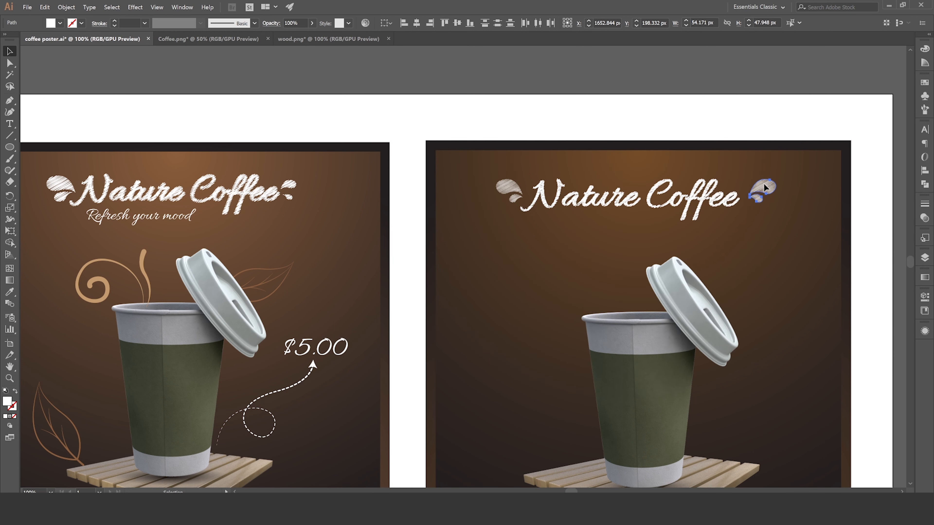
# - Move the mirrored leaf pair closer to the end of Coffee and scale it down slightly
pyautogui.moveTo(763, 183); pyautogui.dragTo(760, 182)
pyautogui.press('e')
pyautogui.press('v')
pyautogui.click(600, 128)
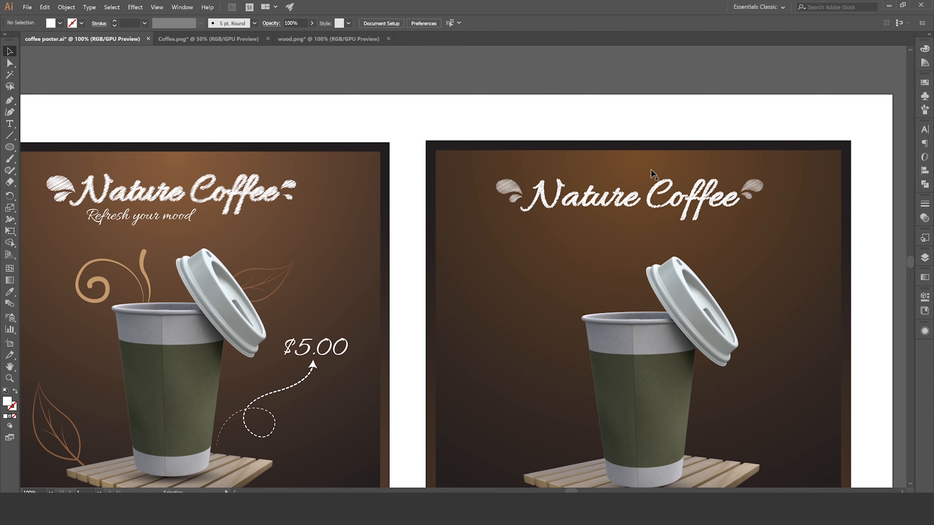
# - Group the Nature Coffee title with the leaf ornaments at both of its ends
pyautogui.scroll(-1, 650, 177)
pyautogui.scroll(-1, 648, 191)
pyautogui.scroll(-1, 648, 190)
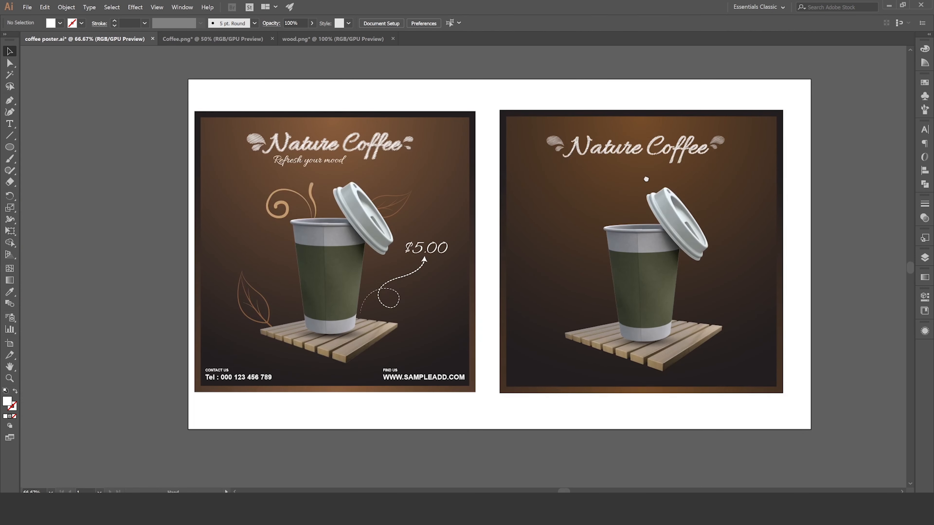
pyautogui.hscroll(1, 646, 179)
pyautogui.scroll(1, 549, 143)
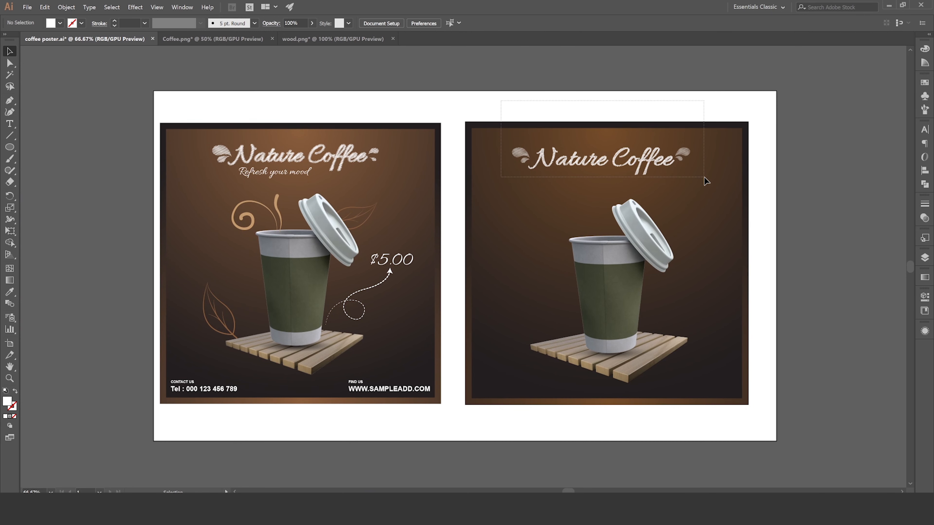
pyautogui.moveTo(704, 176); pyautogui.dragTo(704, 177)
pyautogui.keyDown('shift'); pyautogui.click(478, 141); pyautogui.keyUp('shift')
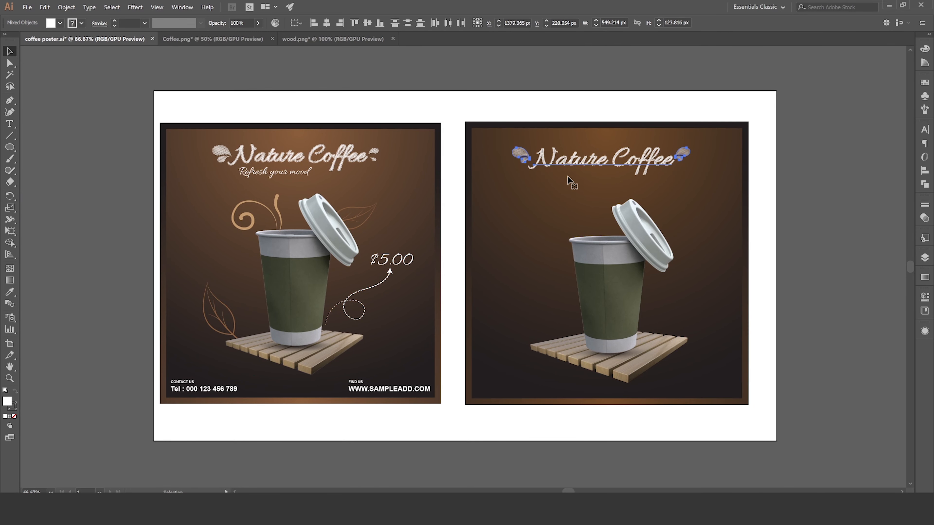
pyautogui.rightClick(293, 107)
pyautogui.click(361, 178)
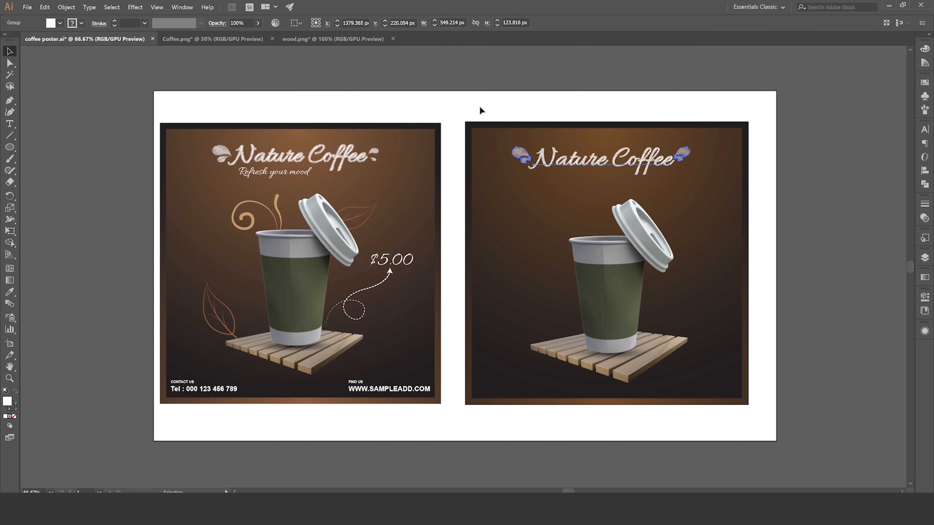
pyautogui.scroll(-1, 620, 192)
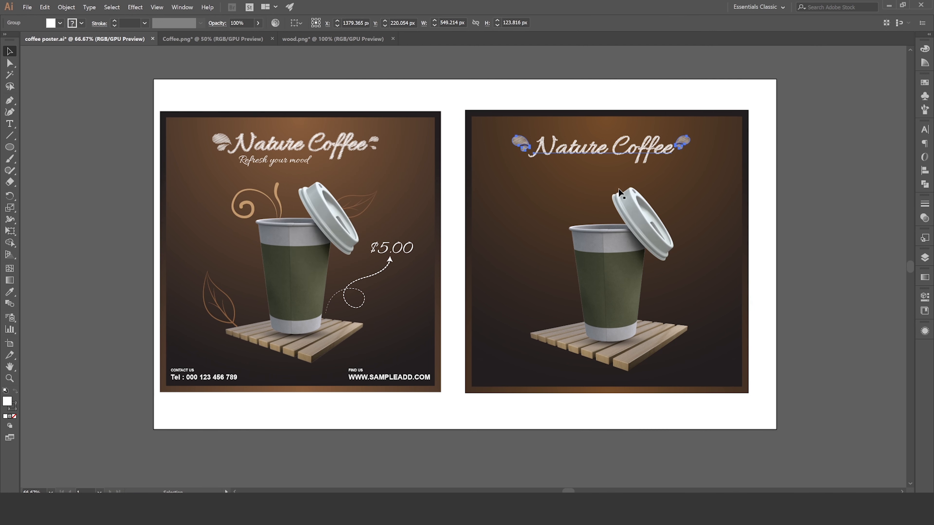
pyautogui.click(509, 97)
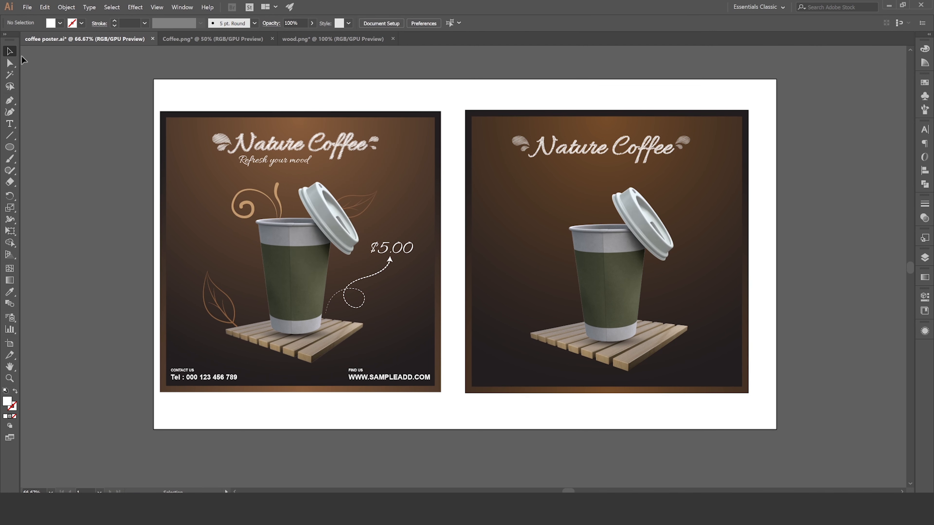
# - Duplicate the title text directly below the original, without the leaves, and remove the copy's stroke
pyautogui.click(9, 63)
pyautogui.click(563, 152)
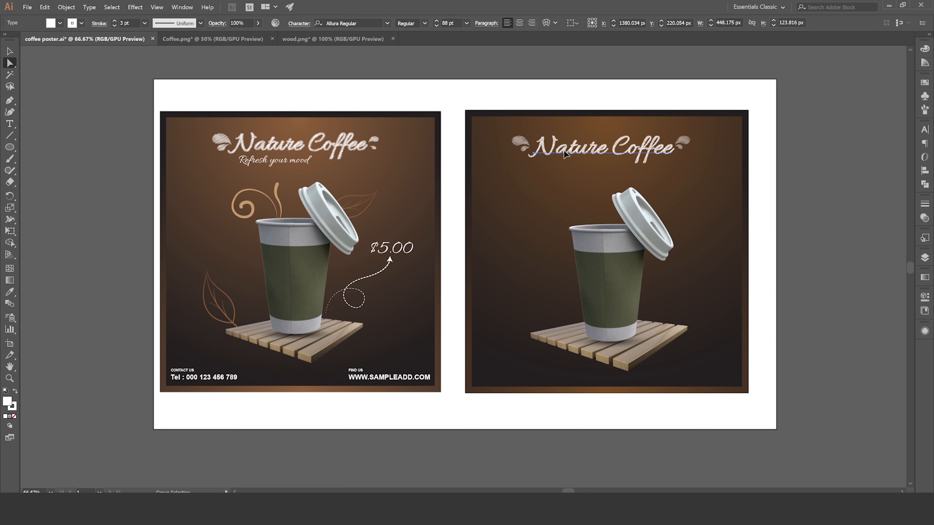
pyautogui.moveTo(564, 154); pyautogui.dragTo(560, 181)
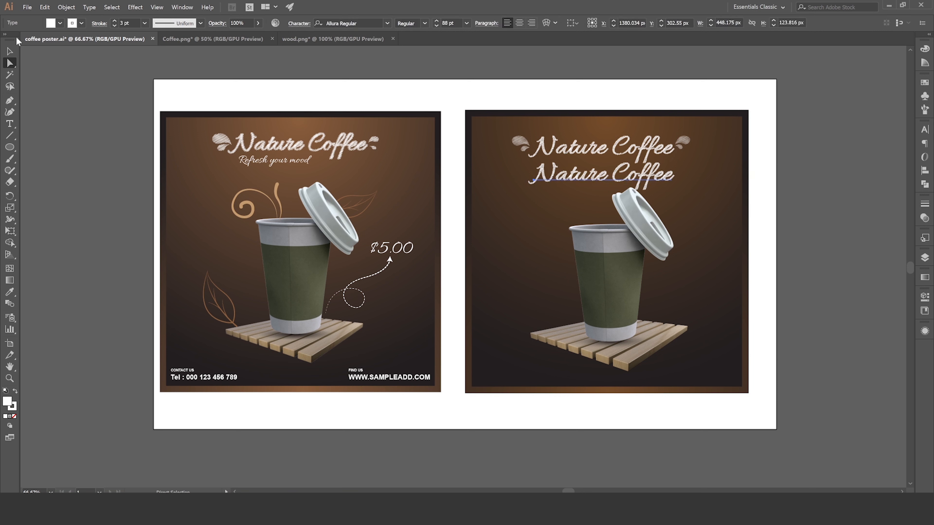
pyautogui.click(81, 23)
pyautogui.click(7, 39)
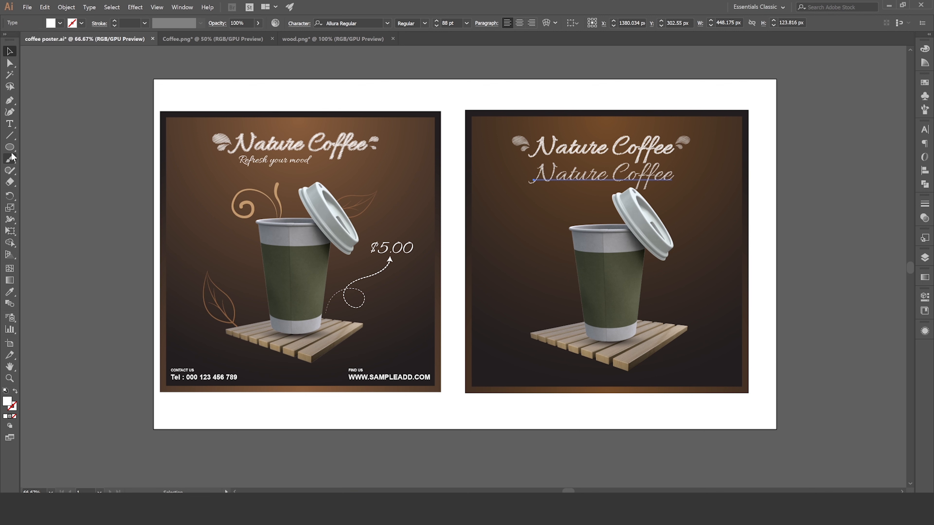
# - Replace the duplicated title's text with "Refresh your mood", keeping the Allura font
pyautogui.click(9, 124)
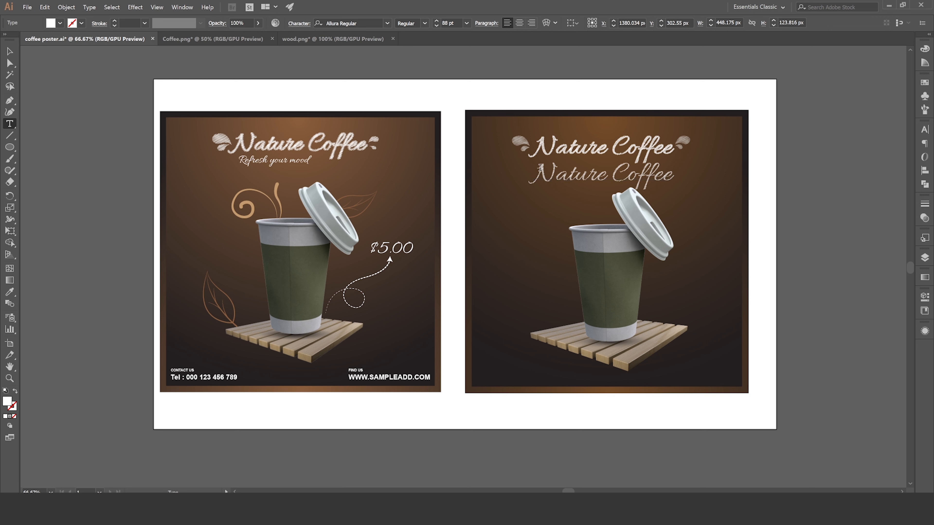
pyautogui.moveTo(540, 168); pyautogui.dragTo(676, 254)
pyautogui.press('BackSpace')
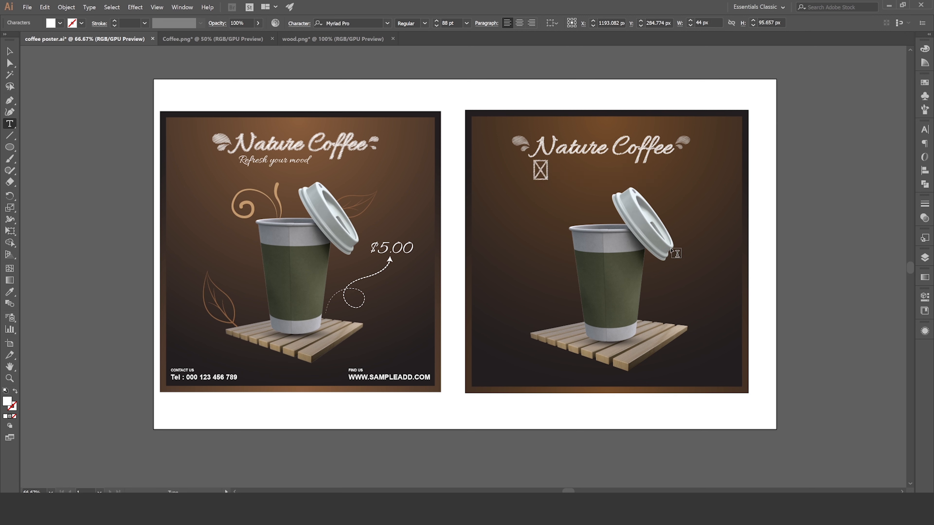
pyautogui.hotkey('ctrl', 'z')
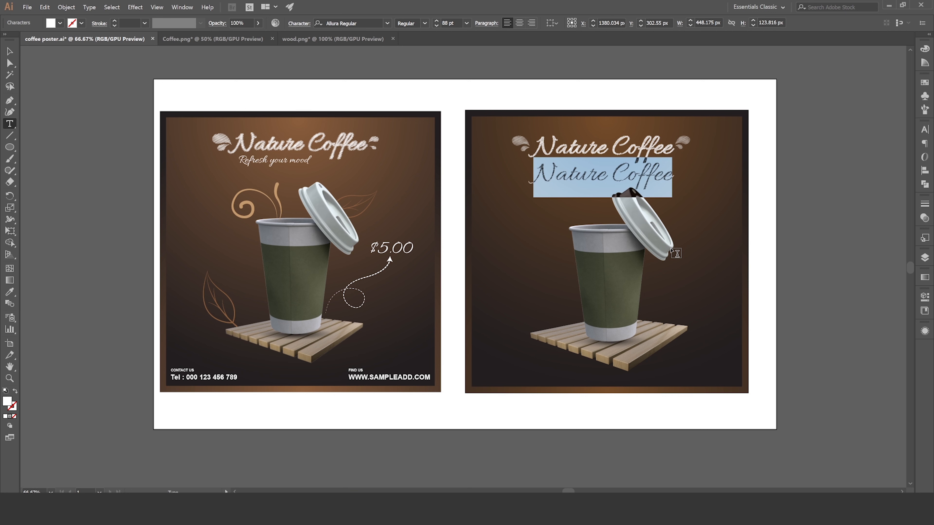
pyautogui.write('Ref')
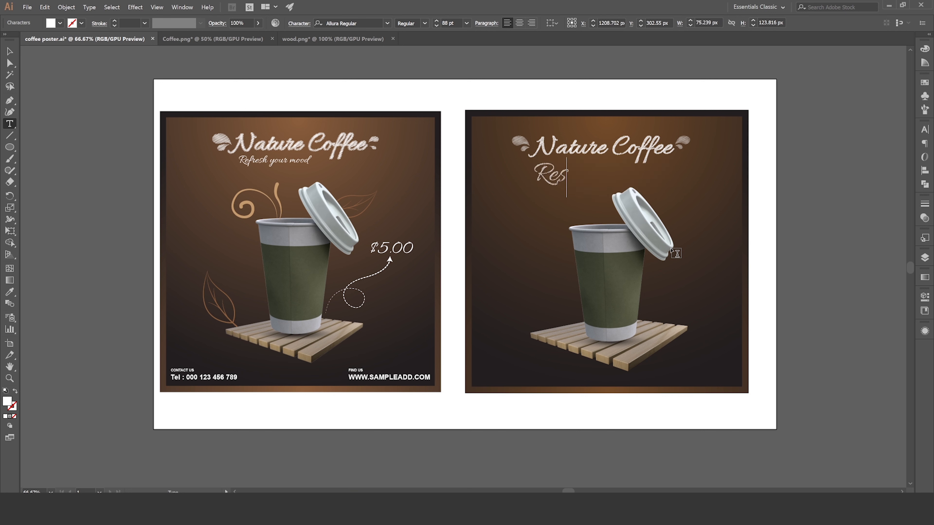
pyautogui.write('resh your ')
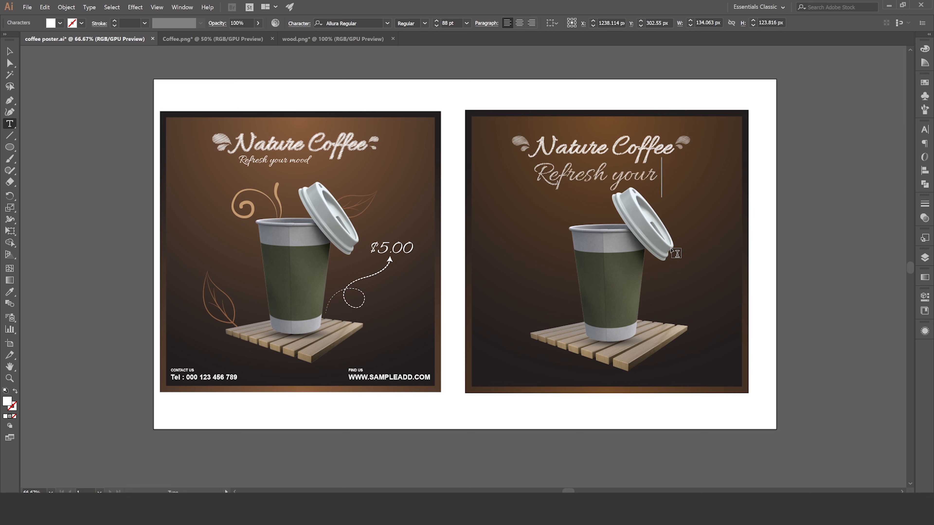
pyautogui.write('mood')
pyautogui.click(10, 52)
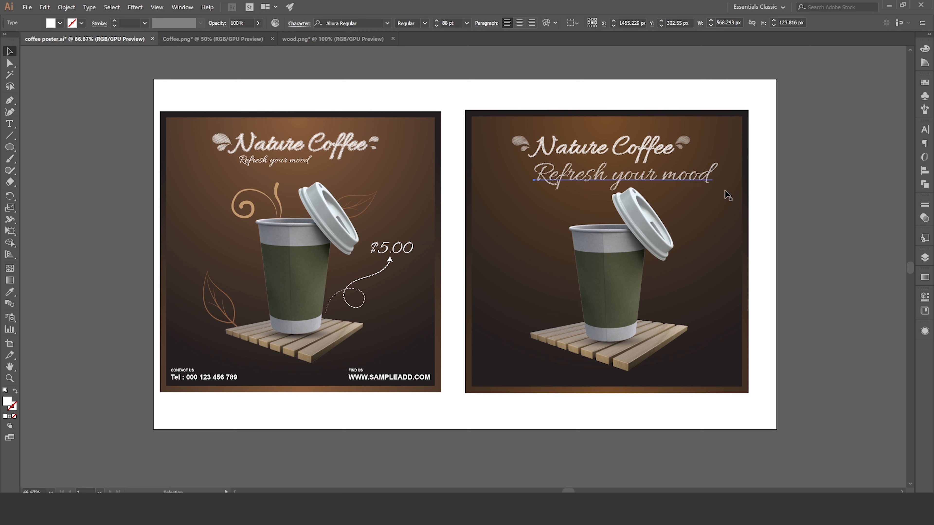
# - Delete the Scribble effect from the "Refresh your mood" text
pyautogui.click(925, 331)
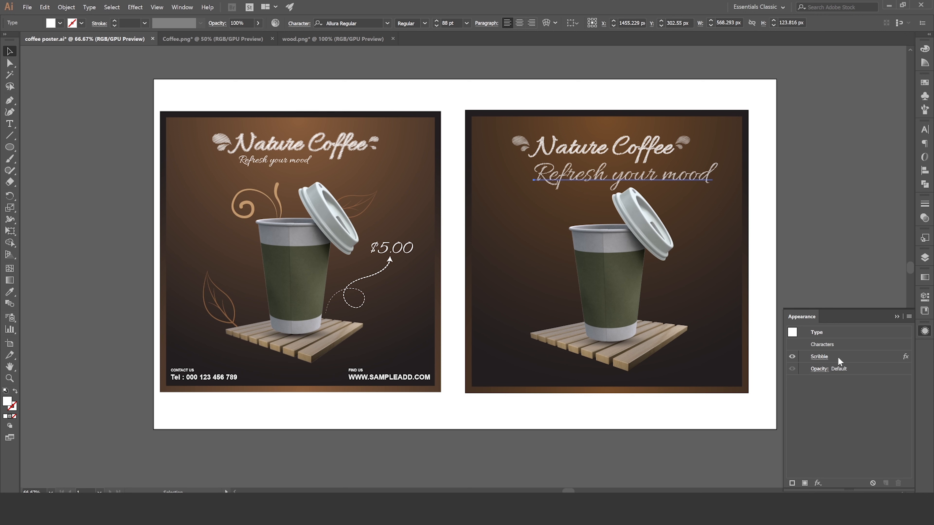
pyautogui.click(807, 357)
pyautogui.click(793, 356)
pyautogui.click(793, 356)
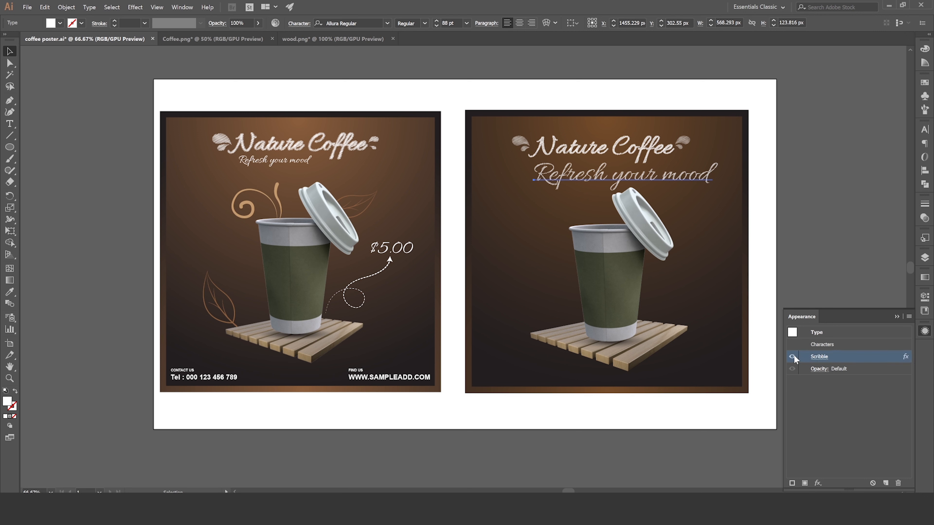
pyautogui.click(898, 483)
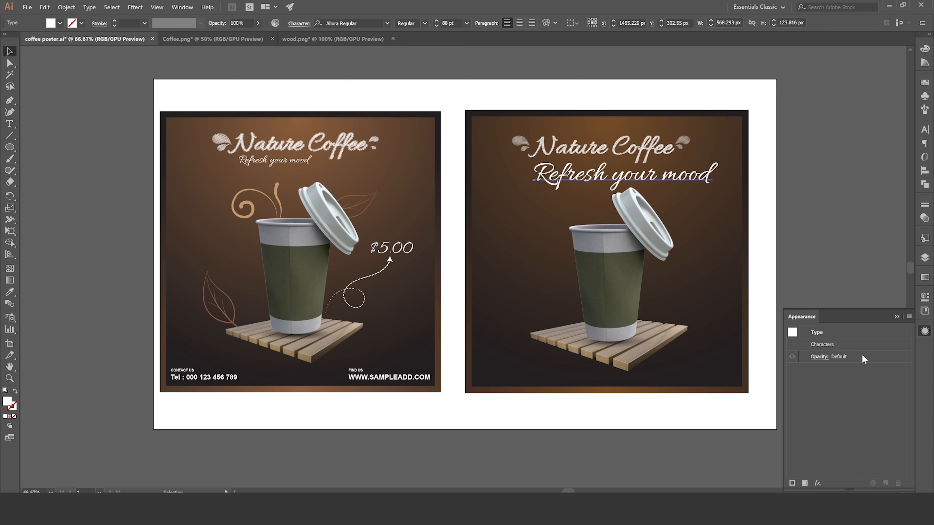
pyautogui.click(897, 317)
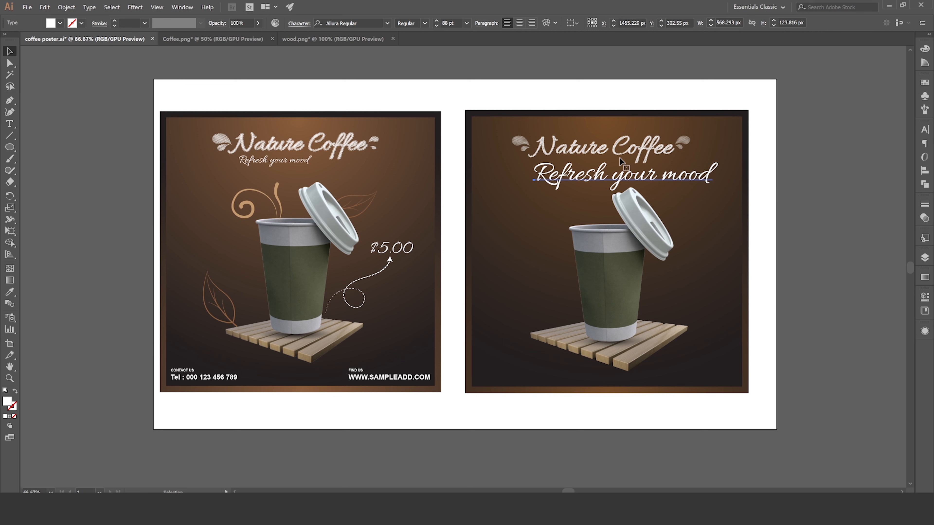
# - Set the "Refresh your mood" font size to 38 pt and move the tagline up close beneath the title
pyautogui.click(436, 25)
pyautogui.click(437, 25)
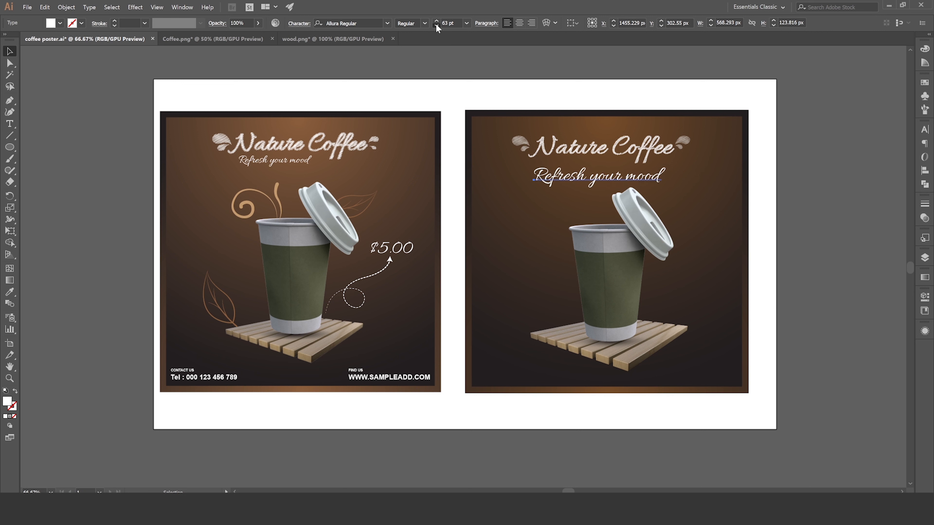
pyautogui.click(437, 25)
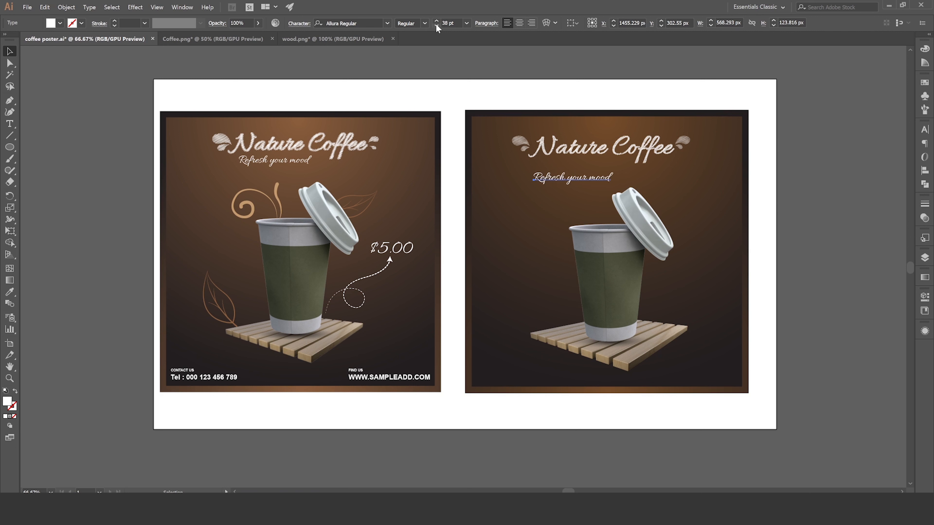
pyautogui.moveTo(592, 179)
pyautogui.mouseDown()
pyautogui.moveTo(593, 161)
pyautogui.moveTo(595, 169)
pyautogui.mouseUp()
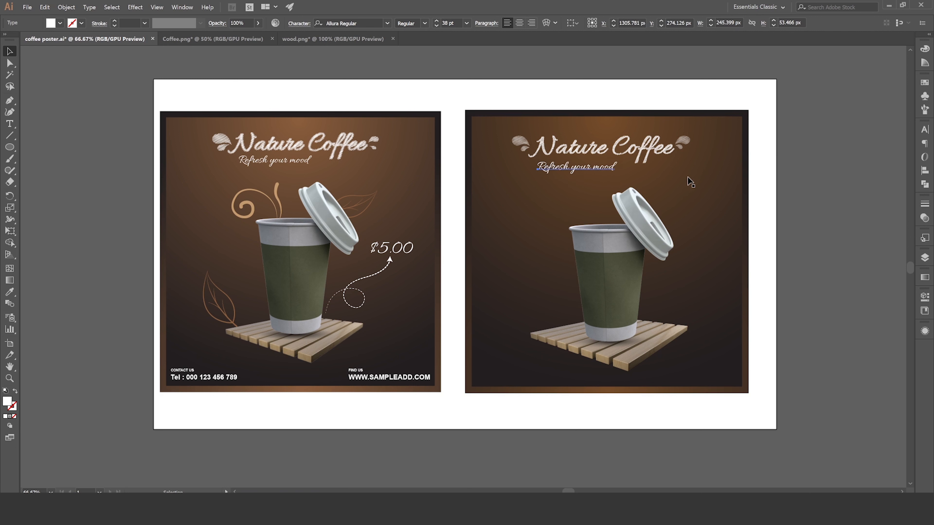
pyautogui.moveTo(813, 202); pyautogui.dragTo(764, 173)
pyautogui.click(507, 141)
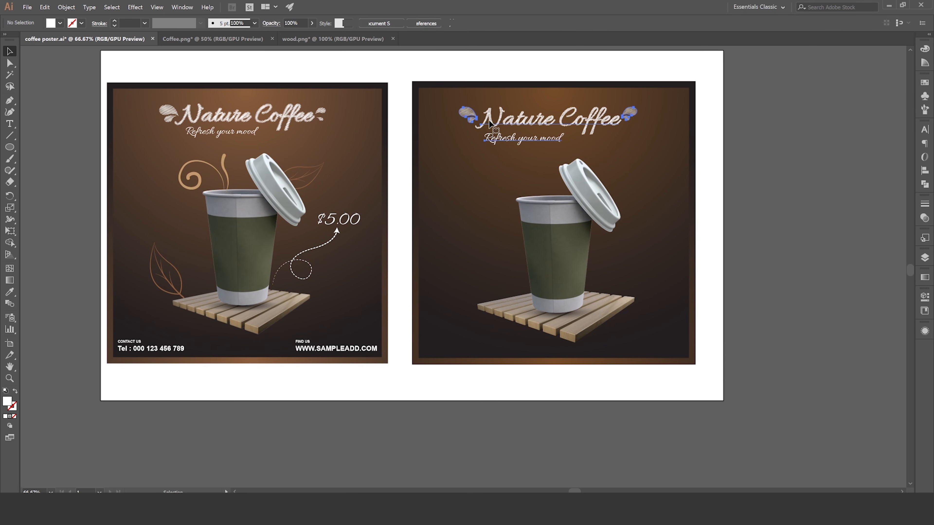
pyautogui.click(759, 168)
# - Draw an open spiral steam curl with the Pen tool, rising from the new cup's rim, about 177 px wide and 116 px high
pyautogui.scroll(1, 781, 173)
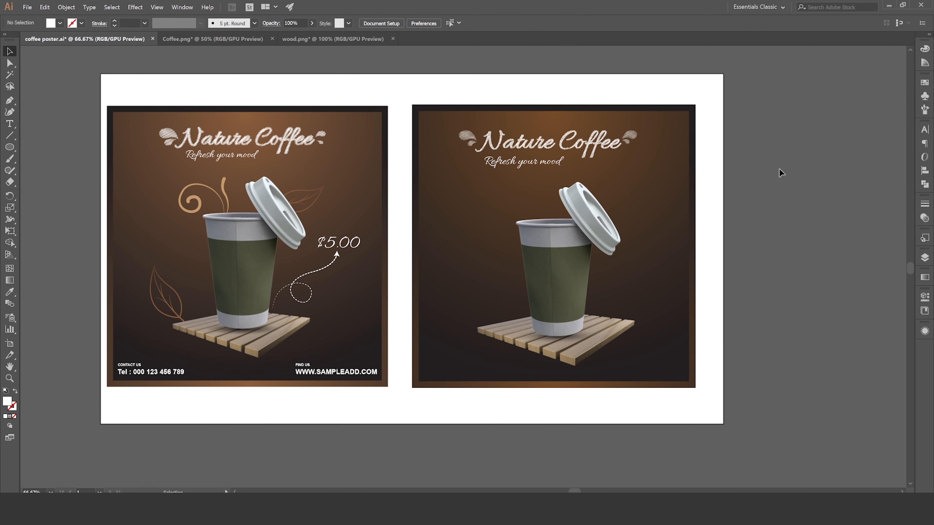
pyautogui.scroll(1, 180, 204)
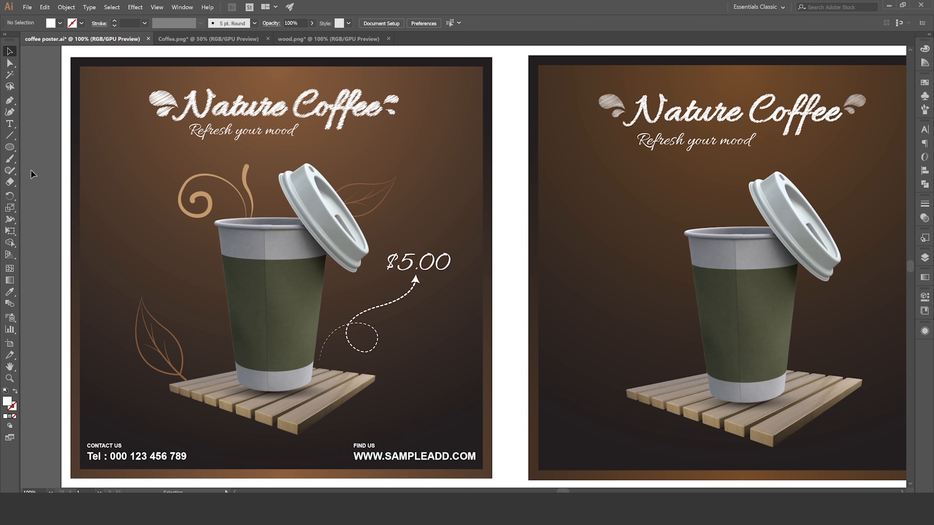
pyautogui.click(10, 100)
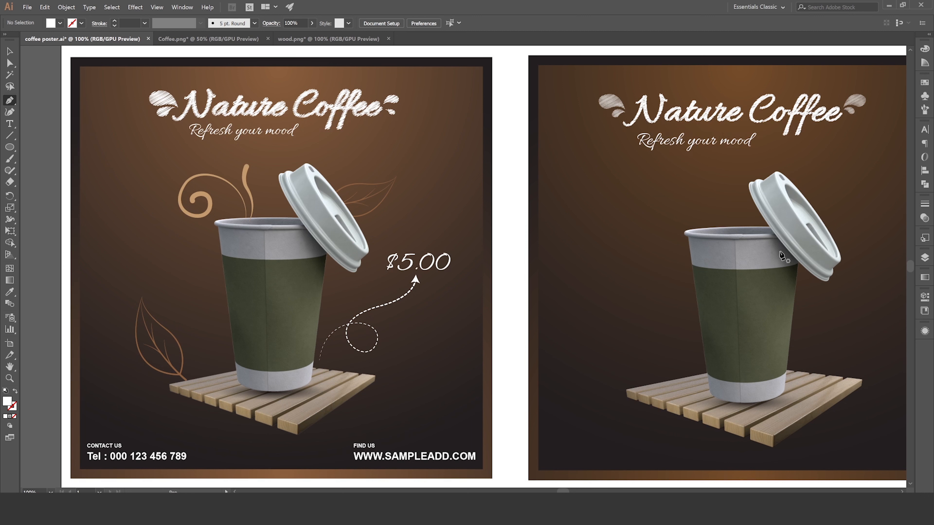
pyautogui.click(710, 229)
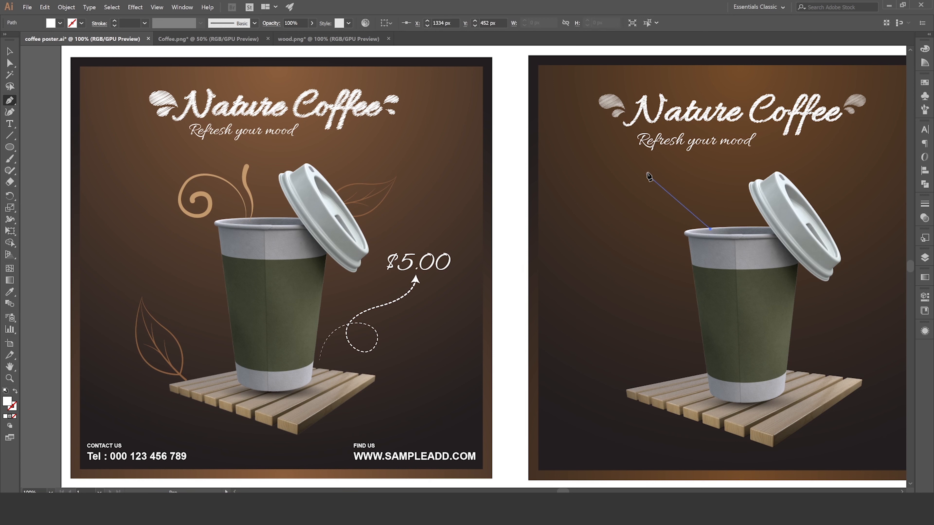
pyautogui.moveTo(654, 175); pyautogui.dragTo(601, 182)
pyautogui.press('ctrl')
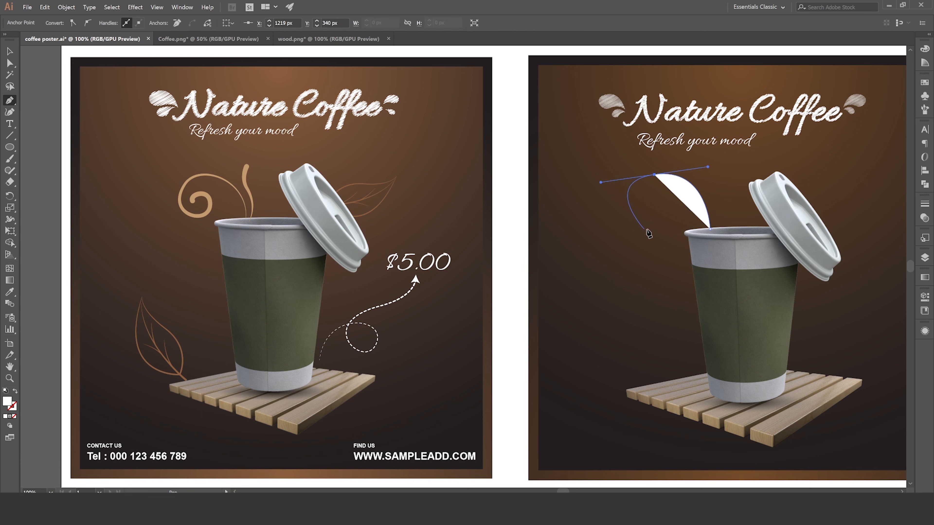
pyautogui.moveTo(650, 231); pyautogui.dragTo(668, 231)
pyautogui.moveTo(650, 199); pyautogui.dragTo(627, 201)
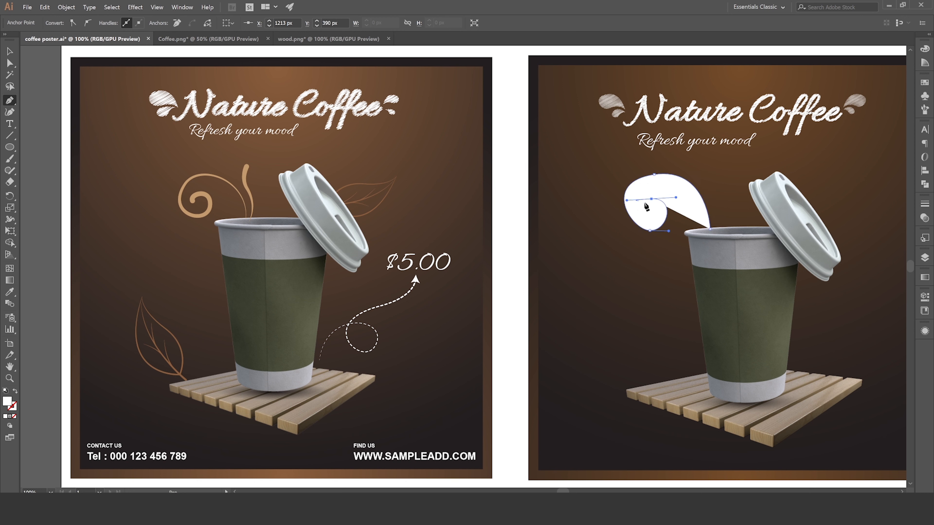
# - Swap the steam curl's fill and stroke so it has a white outline and no fill
pyautogui.click(10, 51)
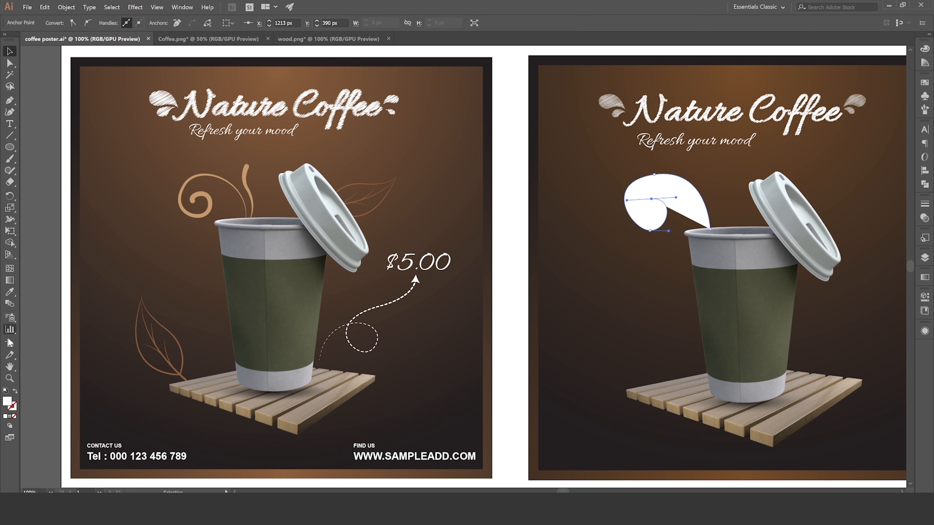
pyautogui.click(15, 391)
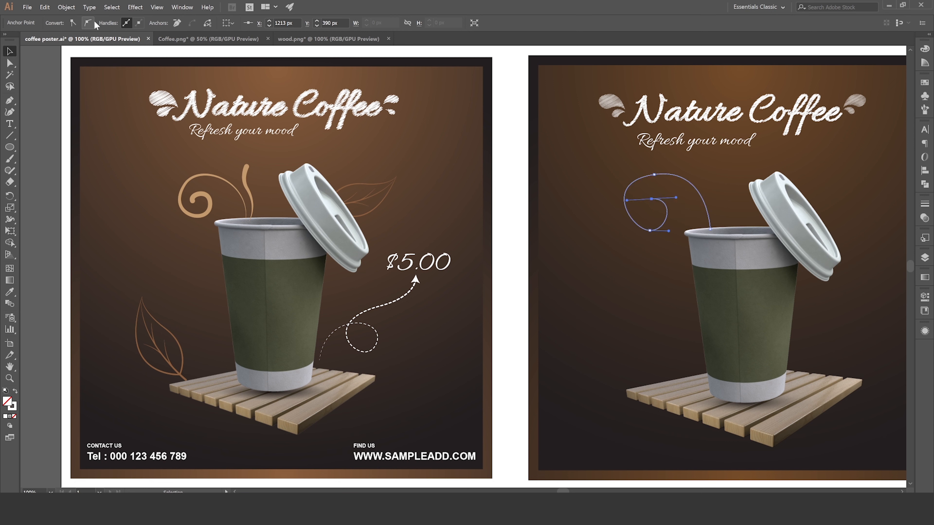
pyautogui.click(507, 126)
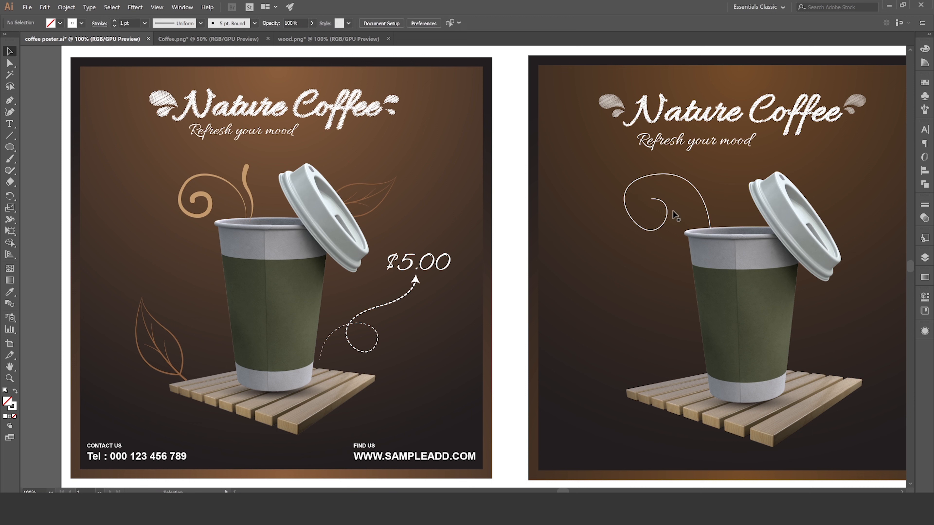
# - Set the steam curl's stroke weight to 10 pt and give it round caps
pyautogui.click(666, 211)
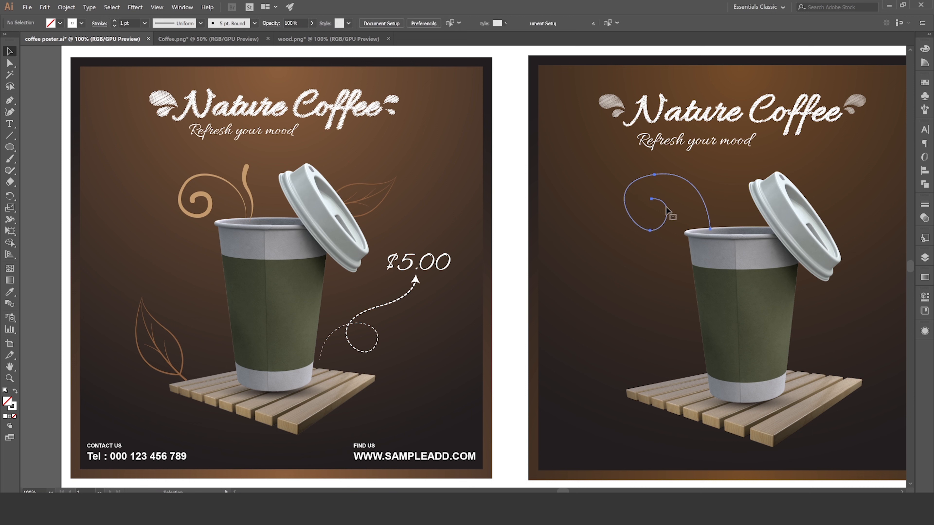
pyautogui.click(116, 20)
pyautogui.click(116, 20)
pyautogui.click(115, 21)
pyautogui.click(115, 20)
pyautogui.click(115, 20)
pyautogui.doubleClick(115, 20)
pyautogui.click(115, 21)
pyautogui.click(115, 20)
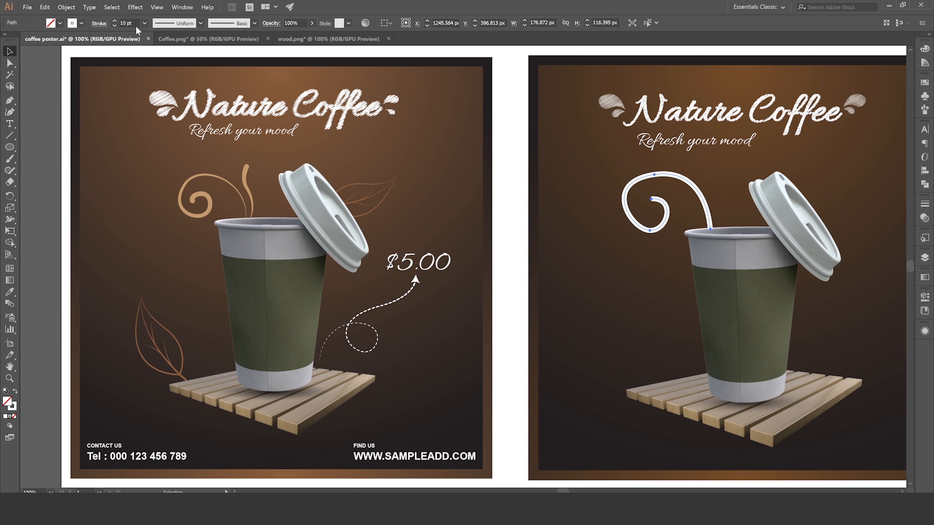
pyautogui.click(101, 26)
pyautogui.click(48, 48)
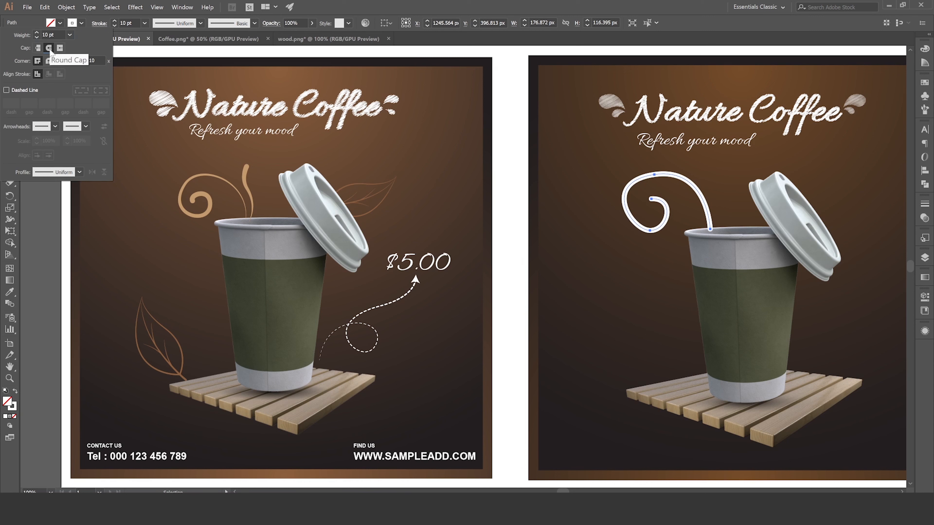
# - Apply the tapered width profile to the steam curl's stroke and flip it so the spiral end is thick and the cup end thin
pyautogui.click(200, 23)
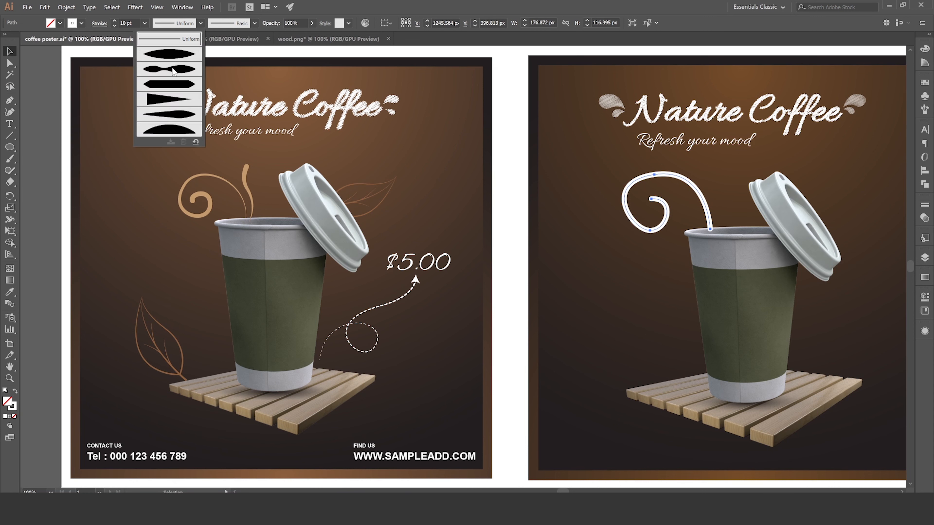
pyautogui.click(170, 99)
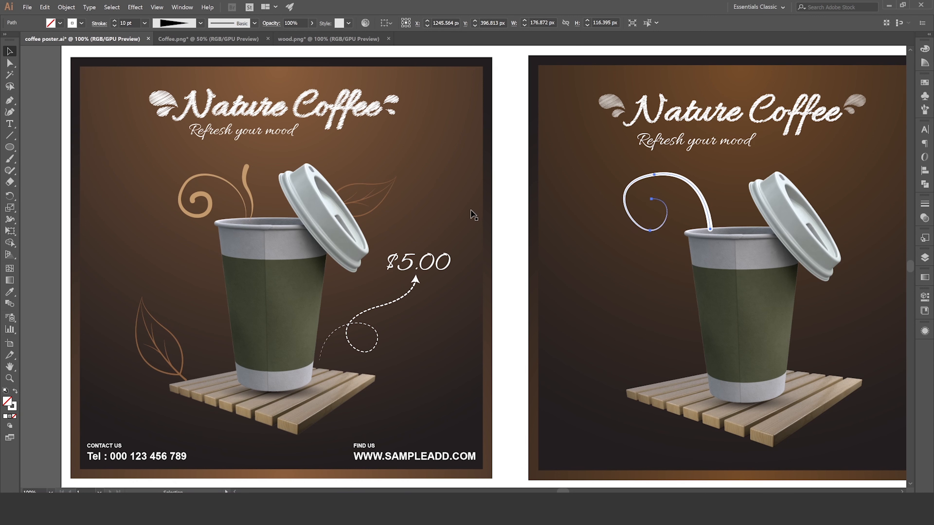
pyautogui.click(501, 210)
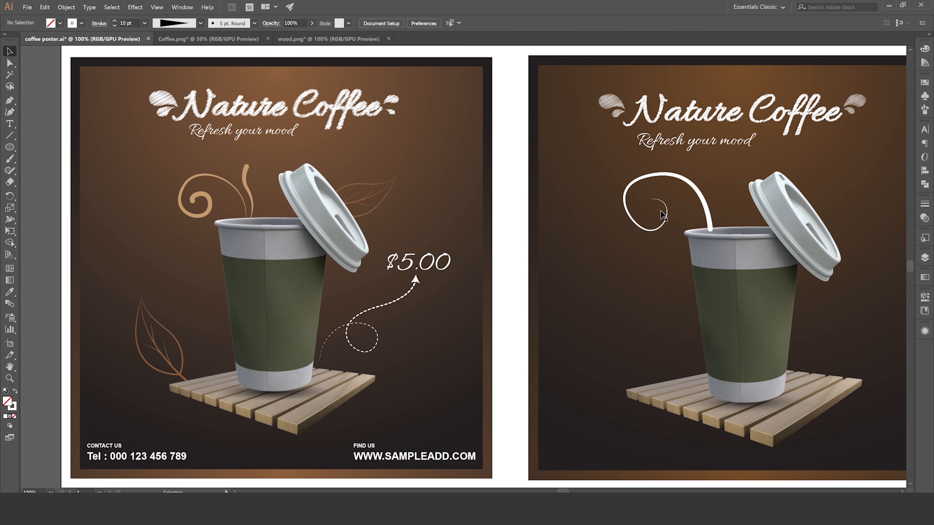
pyautogui.click(707, 210)
pyautogui.click(101, 24)
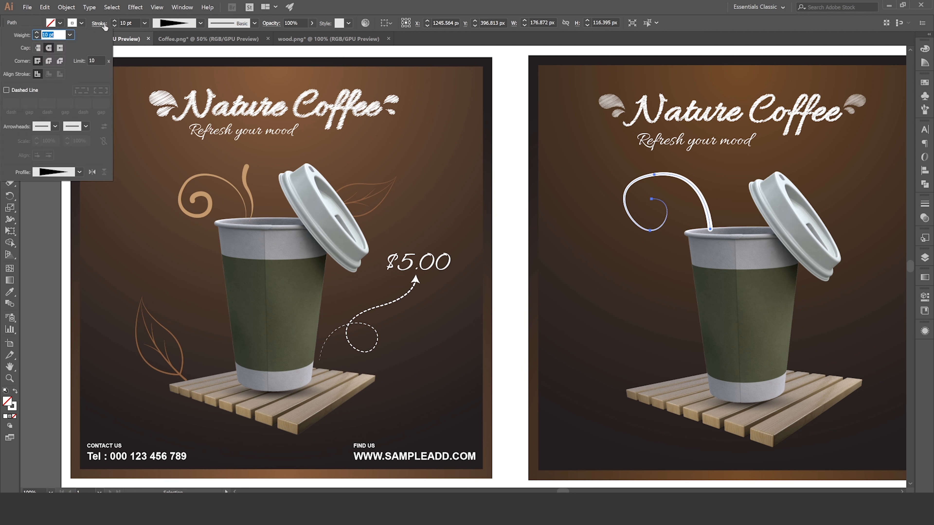
pyautogui.click(92, 172)
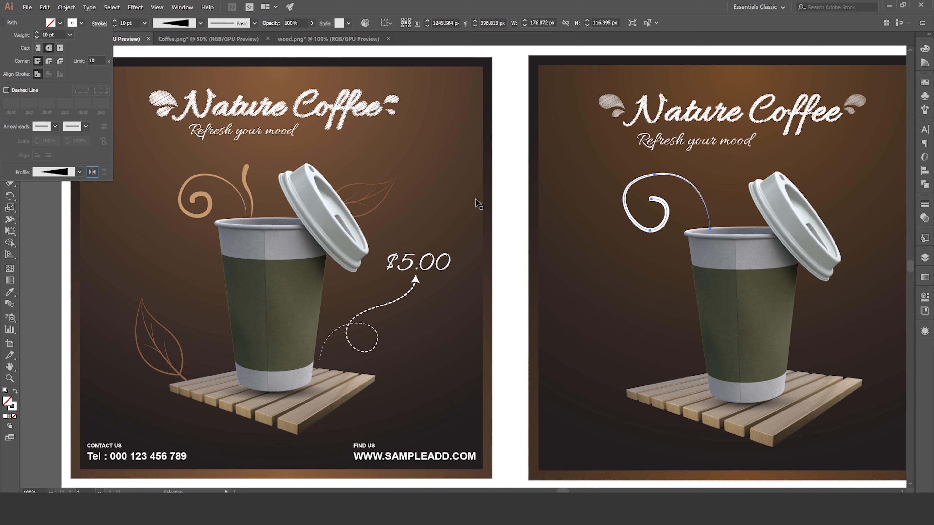
# - Refine the steam curl's shape by adjusting the direction handles of its upper, lower and inner anchor points into a rounder spiral
pyautogui.press('a')
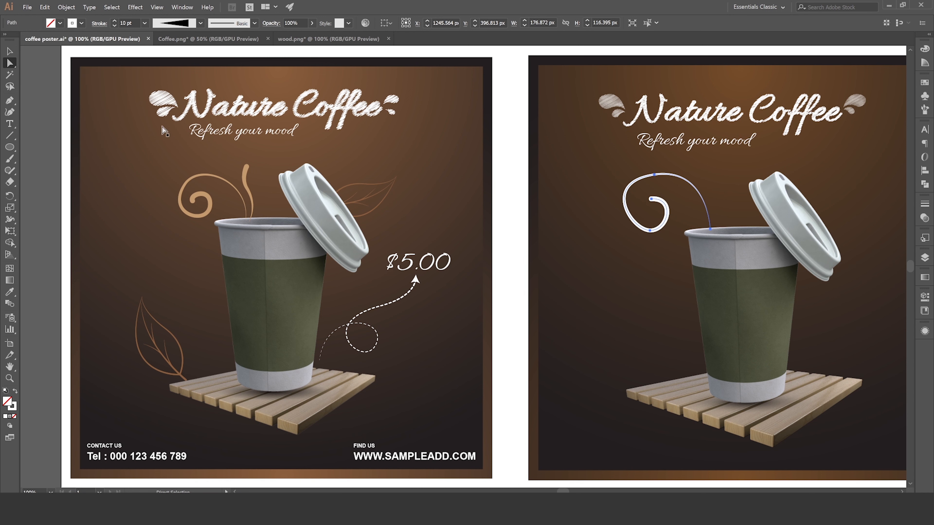
pyautogui.click(655, 176)
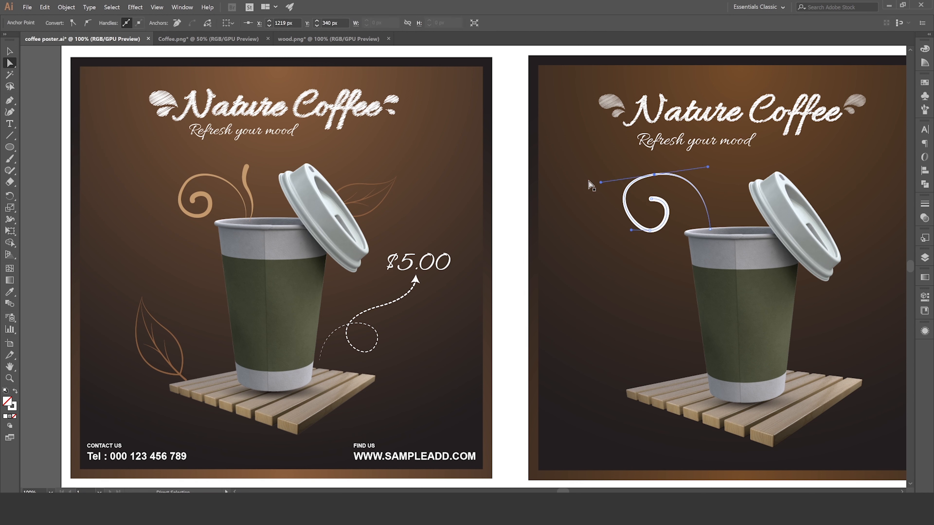
pyautogui.moveTo(600, 182); pyautogui.dragTo(613, 183)
pyautogui.click(648, 230)
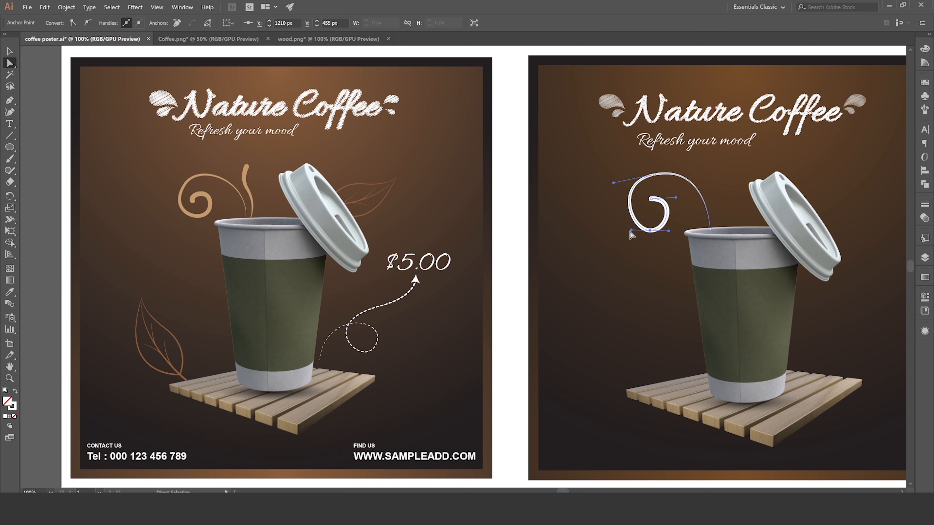
pyautogui.moveTo(631, 231); pyautogui.dragTo(620, 232)
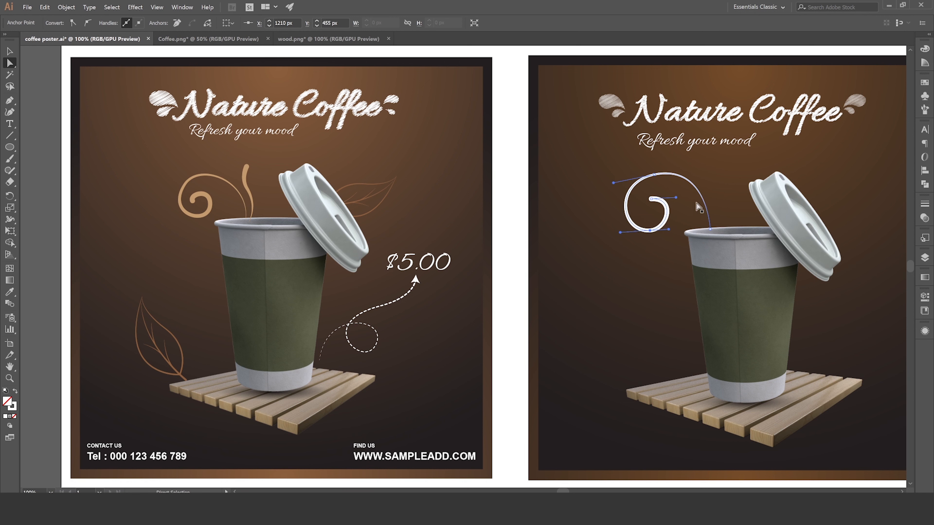
pyautogui.click(652, 199)
pyautogui.moveTo(675, 200); pyautogui.dragTo(674, 198)
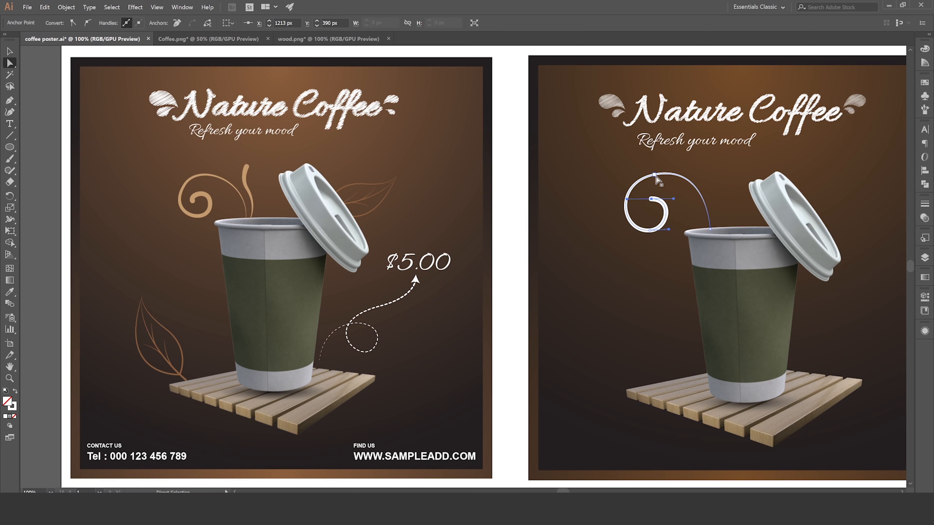
pyautogui.click(656, 176)
pyautogui.moveTo(708, 164); pyautogui.dragTo(703, 168)
pyautogui.click(9, 51)
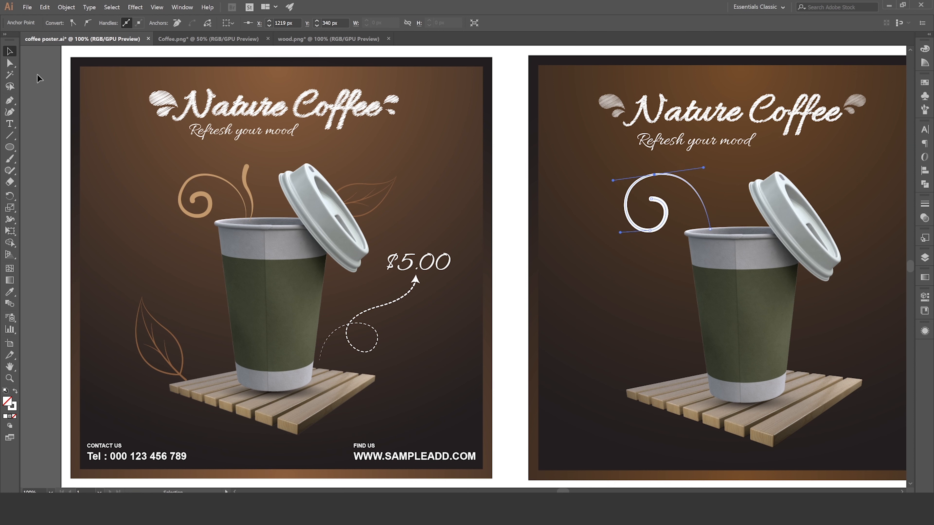
pyautogui.click(599, 261)
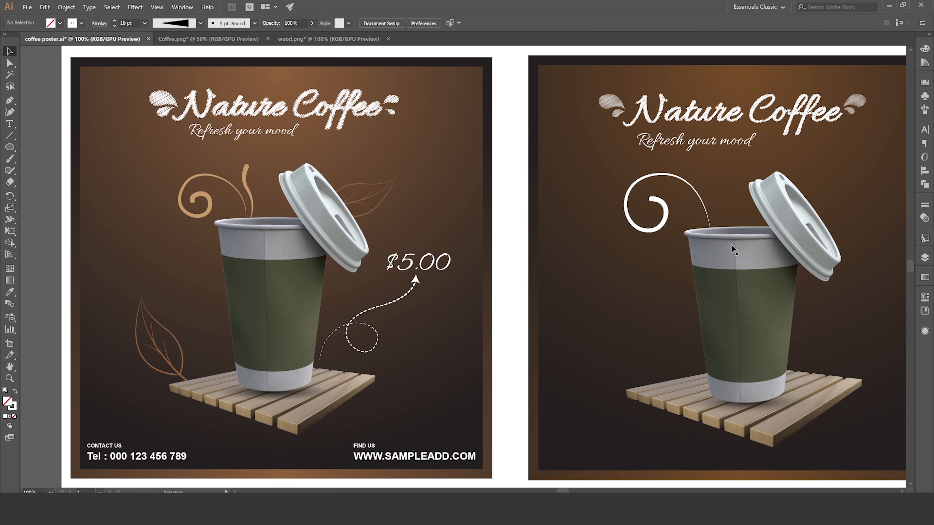
# - Draw a wavy steam line with the Pen tool, rising from the cup rim beside the curl, with three anchor points
pyautogui.click(10, 100)
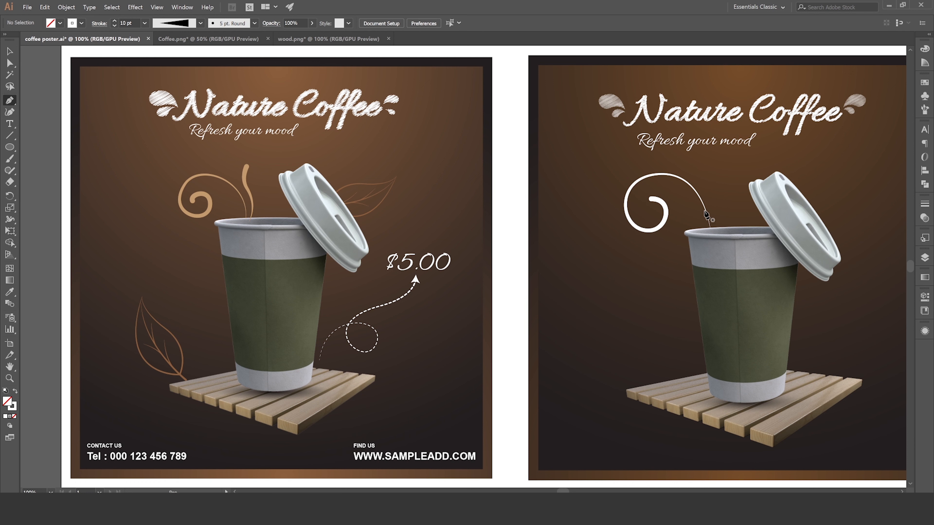
pyautogui.click(717, 161)
pyautogui.moveTo(716, 180); pyautogui.dragTo(723, 188)
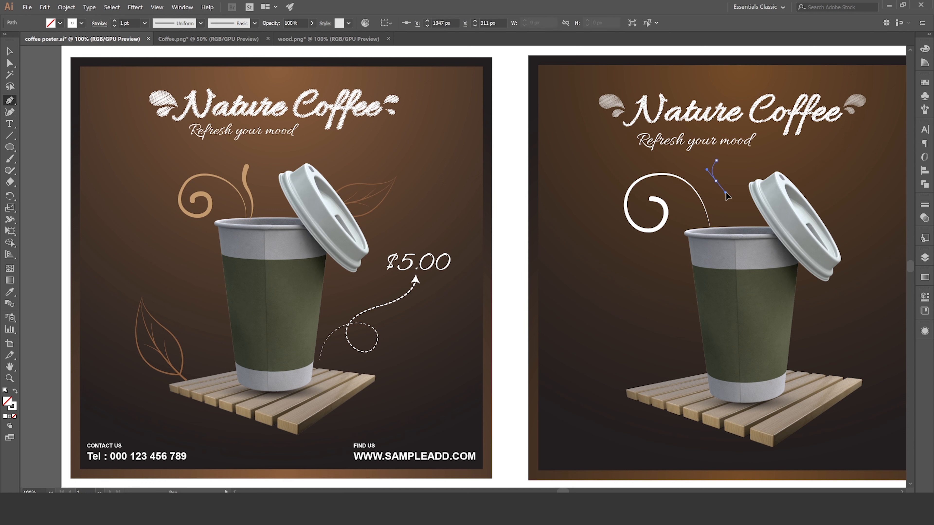
pyautogui.click(718, 227)
pyautogui.click(716, 231)
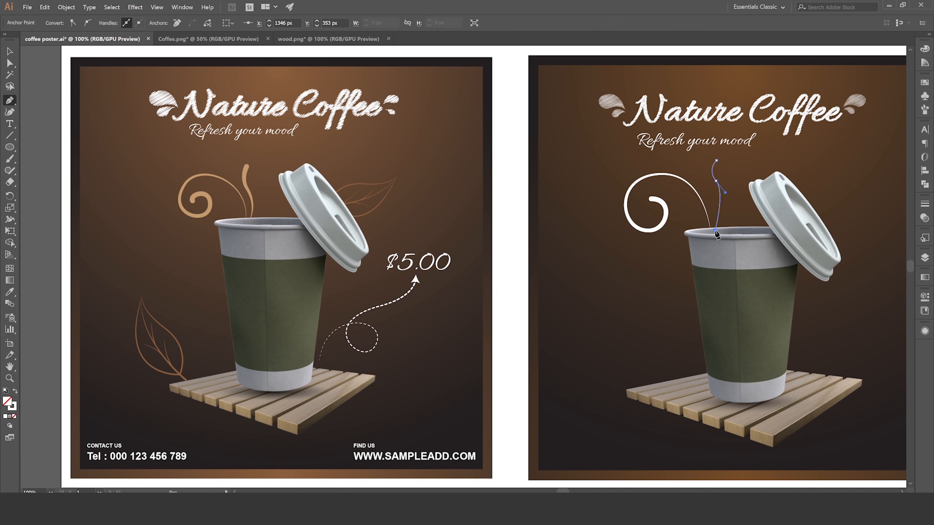
# - Reshape the wavy steam line at its middle anchor point so it bends smoothly, about 19 px wide and 144 px high
pyautogui.click(10, 64)
pyautogui.click(715, 181)
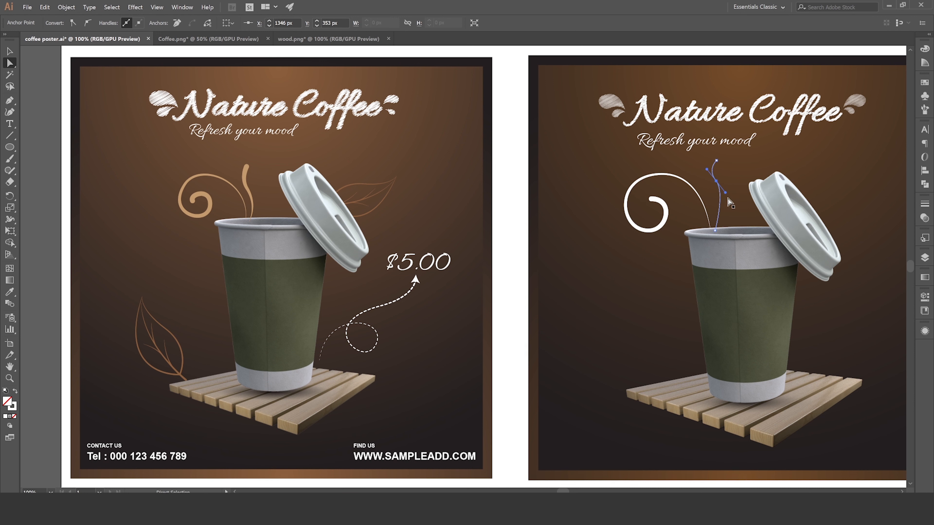
pyautogui.moveTo(725, 193); pyautogui.dragTo(715, 187)
pyautogui.click(10, 51)
pyautogui.click(38, 208)
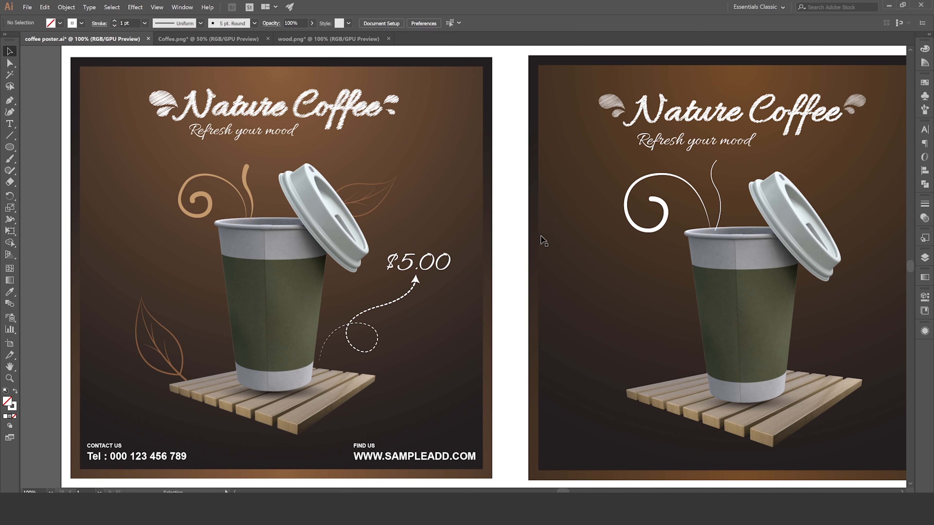
# - Set the wavy steam line's stroke weight to 10 pt and apply the tapered width profile with its thick end at the top
pyautogui.click(714, 192)
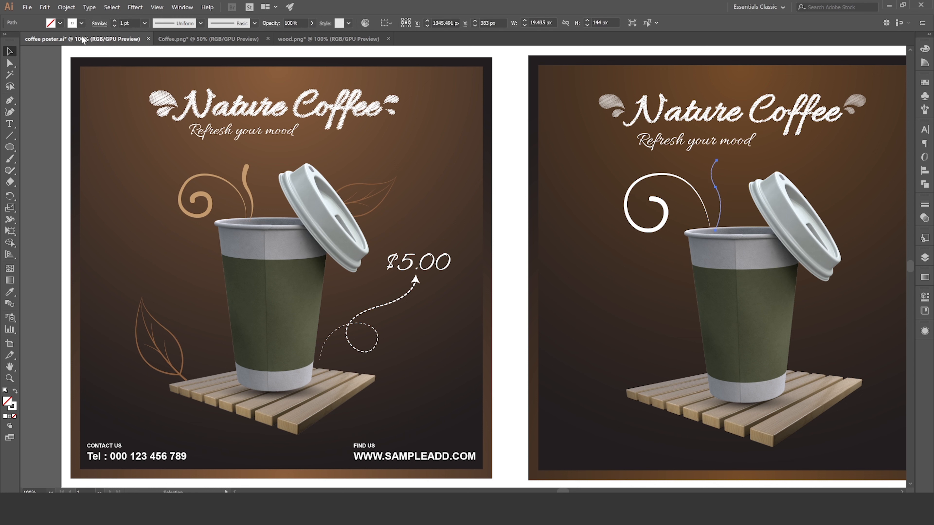
pyautogui.click(116, 21)
pyautogui.click(116, 21)
pyautogui.click(116, 21)
pyautogui.click(115, 21)
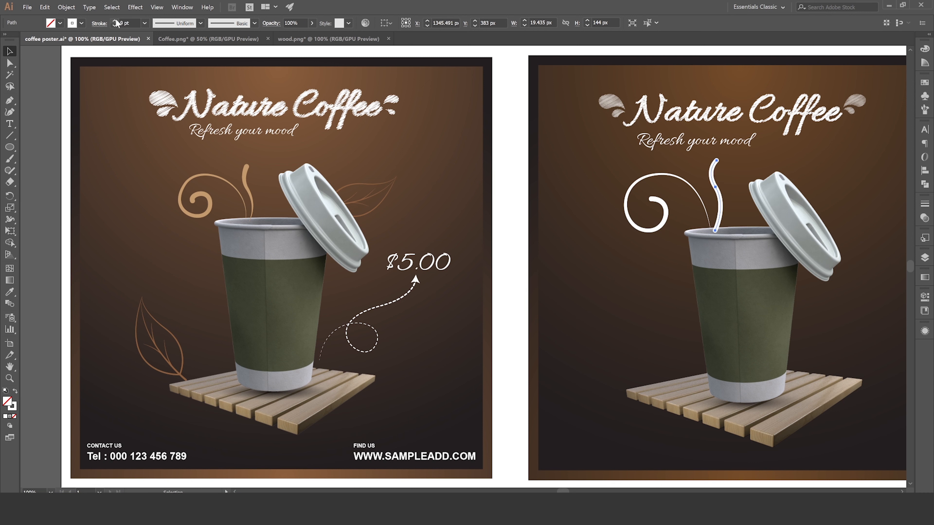
pyautogui.click(116, 21)
pyautogui.click(99, 23)
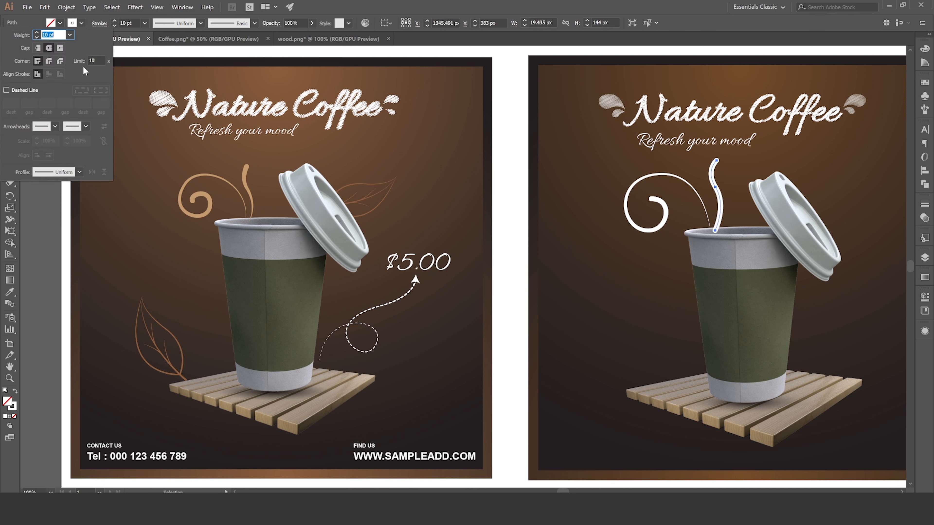
pyautogui.click(177, 24)
pyautogui.click(176, 100)
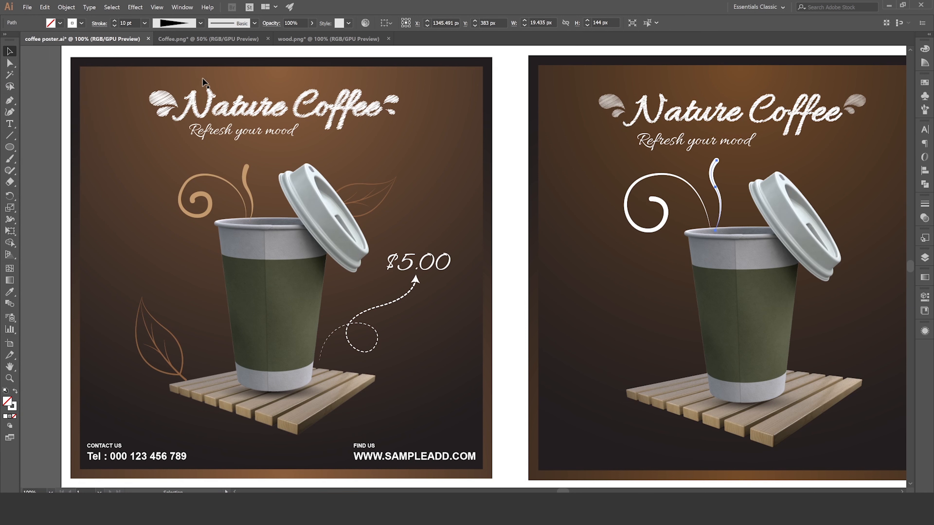
pyautogui.click(40, 128)
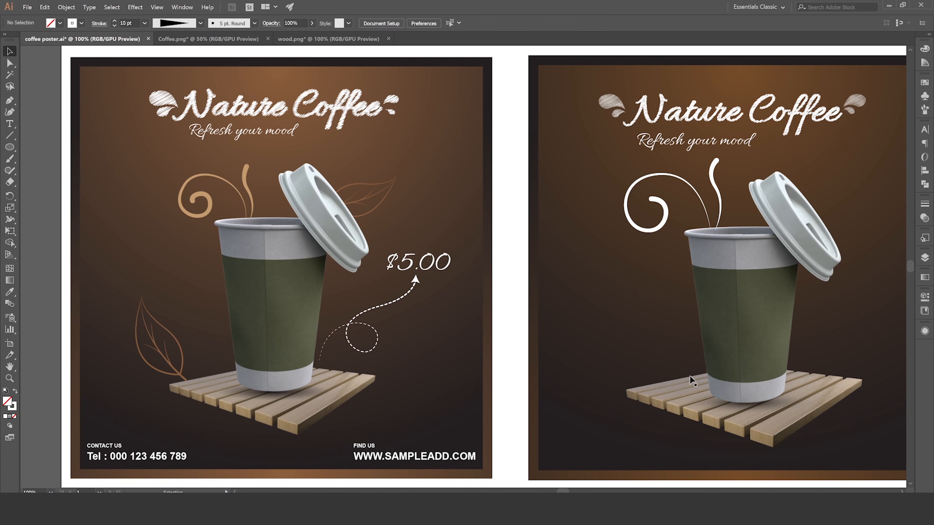
# - Recolor the strokes of both the steam curl and the wavy steam line with a light tan swatch
pyautogui.click(711, 177)
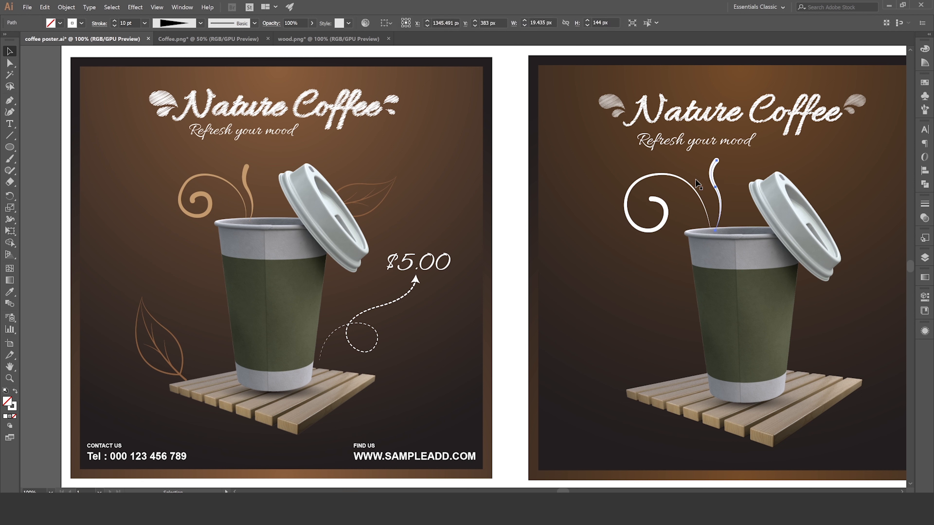
pyautogui.keyDown('shift'); pyautogui.click(661, 203); pyautogui.keyUp('shift')
pyautogui.click(82, 23)
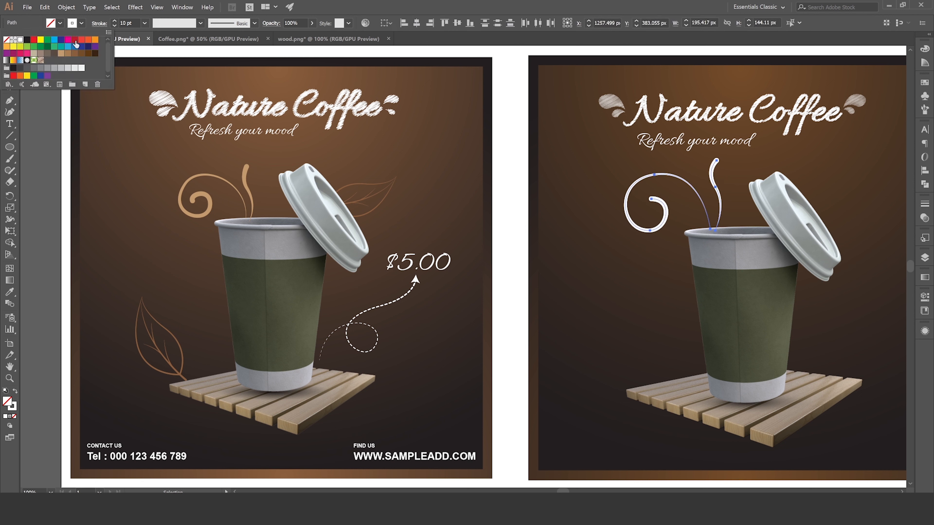
pyautogui.click(61, 53)
pyautogui.click(46, 134)
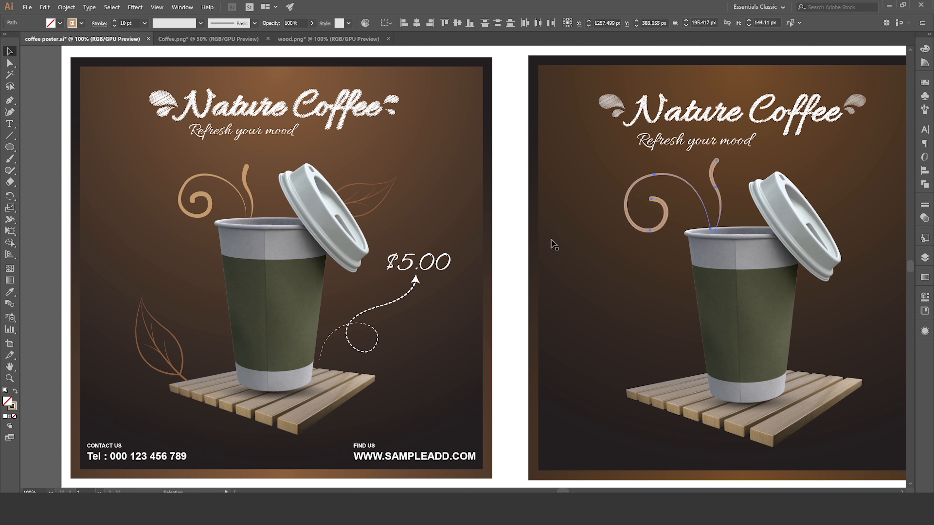
pyautogui.click(538, 244)
# - Draw a looping curve with the Pen tool from the cup's lower edge up toward the price area, about 208 px wide and 172 px high
pyautogui.scroll(-1, 538, 244)
pyautogui.moveTo(676, 250); pyautogui.dragTo(617, 245)
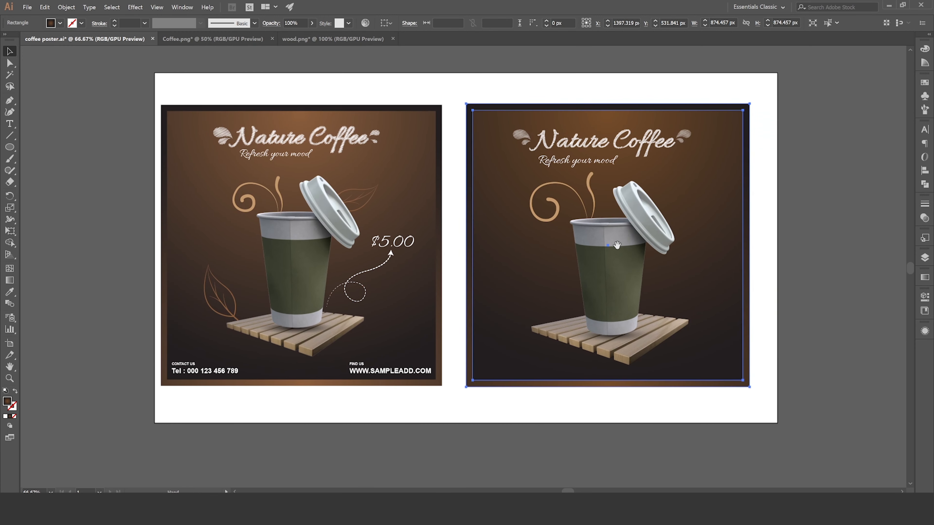
pyautogui.scroll(1, 603, 240)
pyautogui.moveTo(385, 254); pyautogui.dragTo(500, 223)
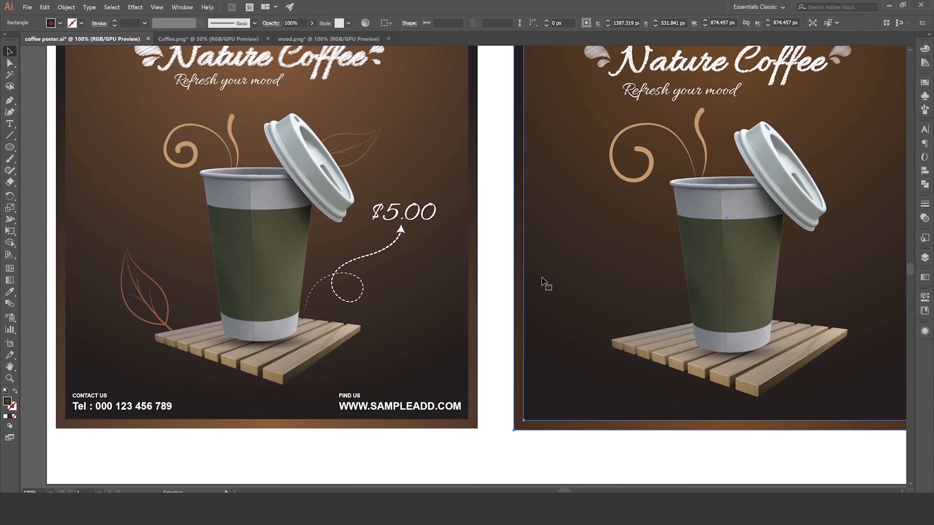
pyautogui.moveTo(665, 282); pyautogui.dragTo(609, 273)
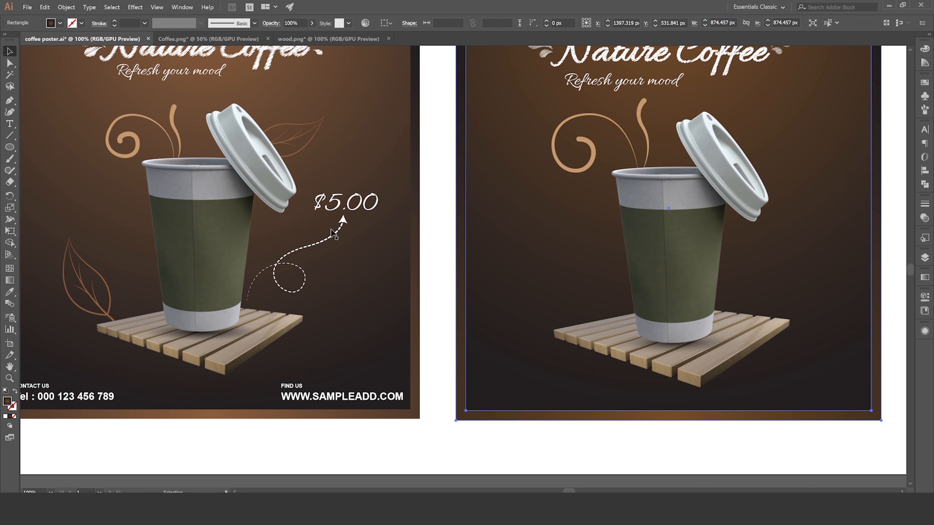
pyautogui.click(12, 101)
pyautogui.moveTo(511, 237); pyautogui.dragTo(512, 259)
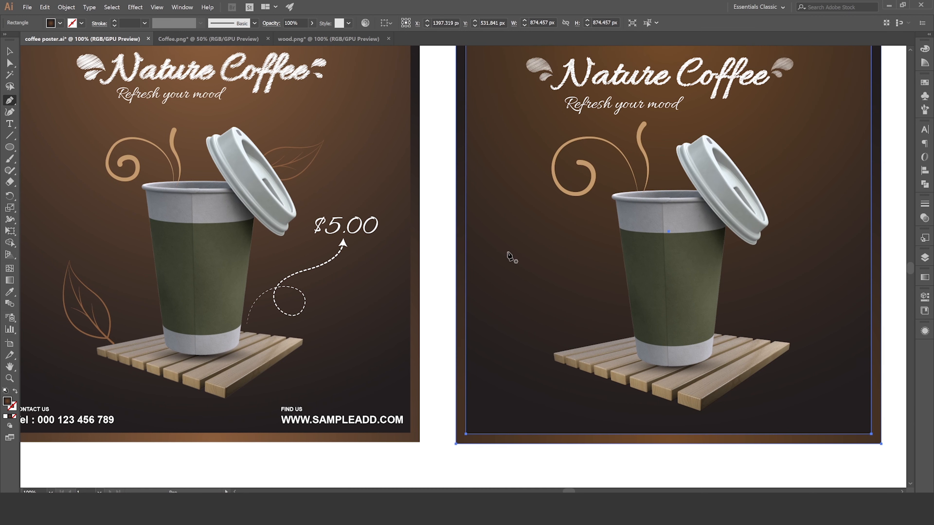
pyautogui.moveTo(623, 284); pyautogui.dragTo(561, 289)
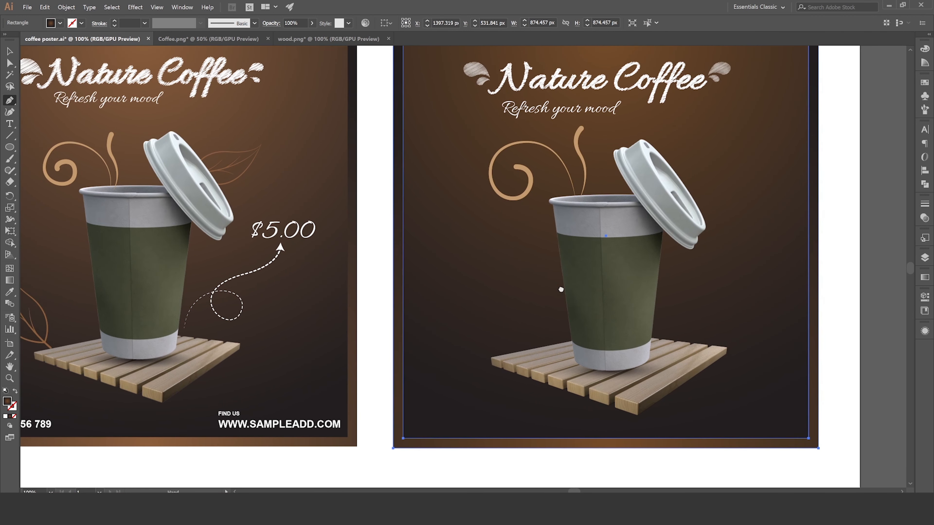
pyautogui.click(653, 332)
pyautogui.moveTo(723, 301); pyautogui.dragTo(748, 321)
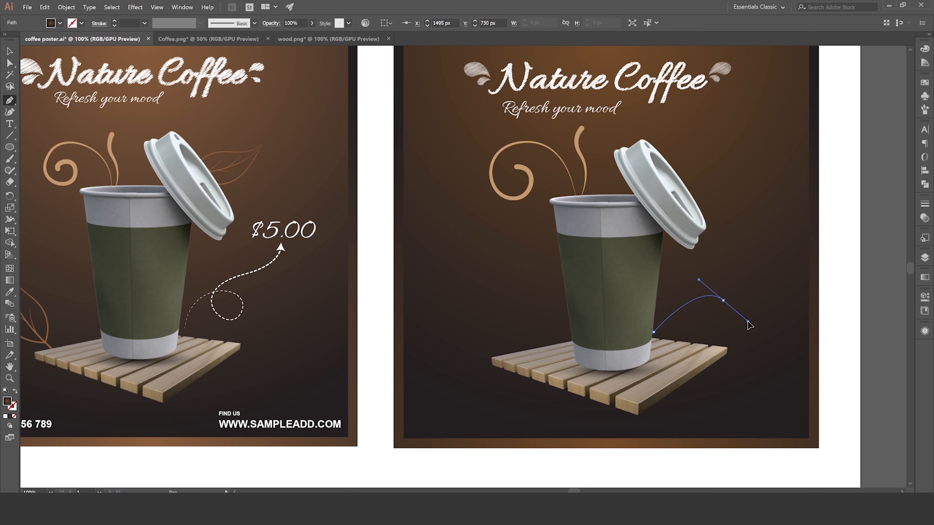
pyautogui.moveTo(685, 300); pyautogui.dragTo(688, 262)
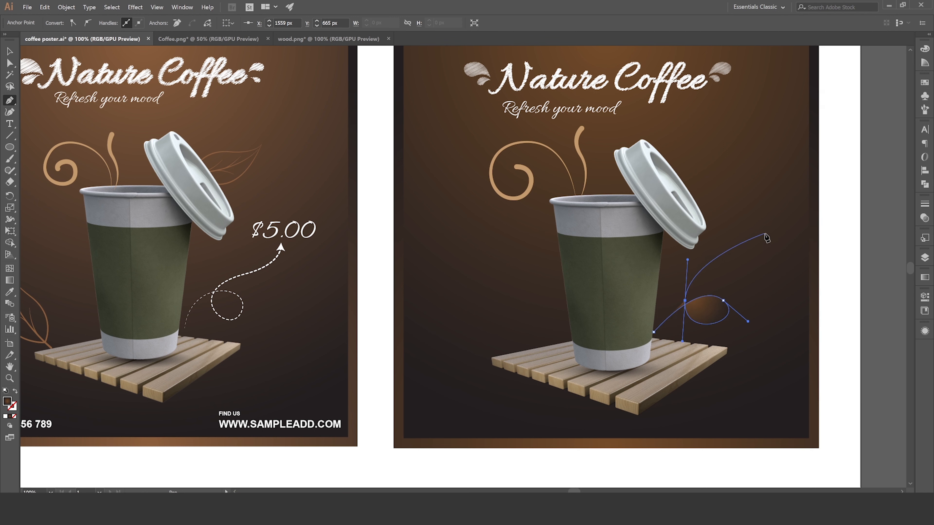
pyautogui.moveTo(754, 248); pyautogui.dragTo(761, 211)
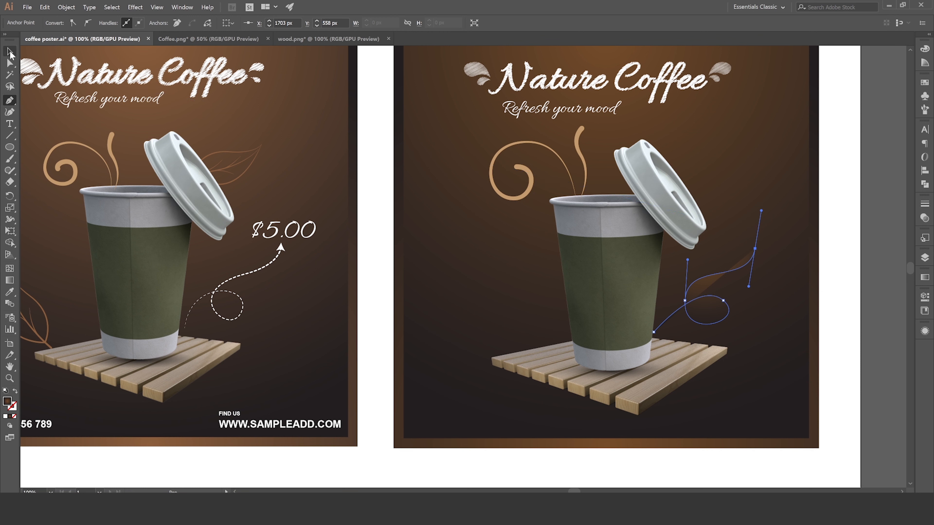
pyautogui.click(10, 52)
pyautogui.click(602, 311)
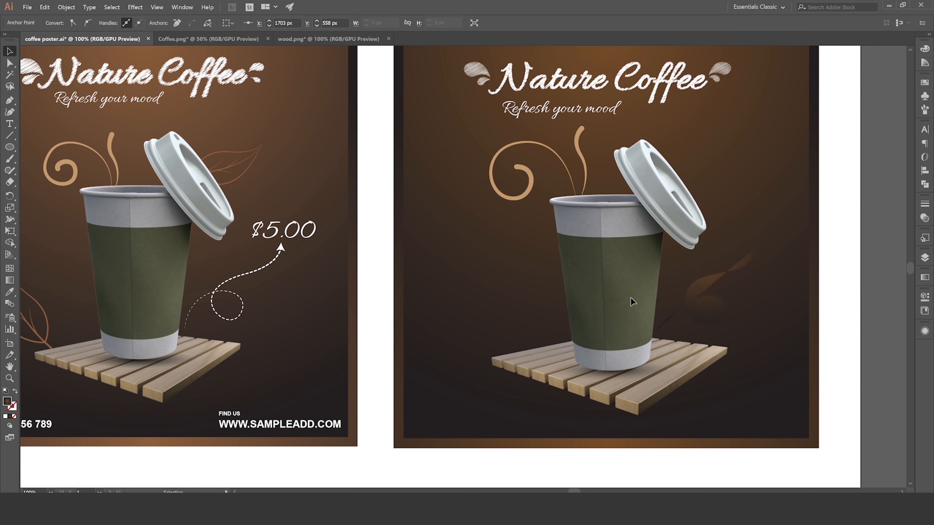
# - Remove the looping curve's fill and give it a white 2 pt stroke
pyautogui.click(708, 296)
pyautogui.click(50, 24)
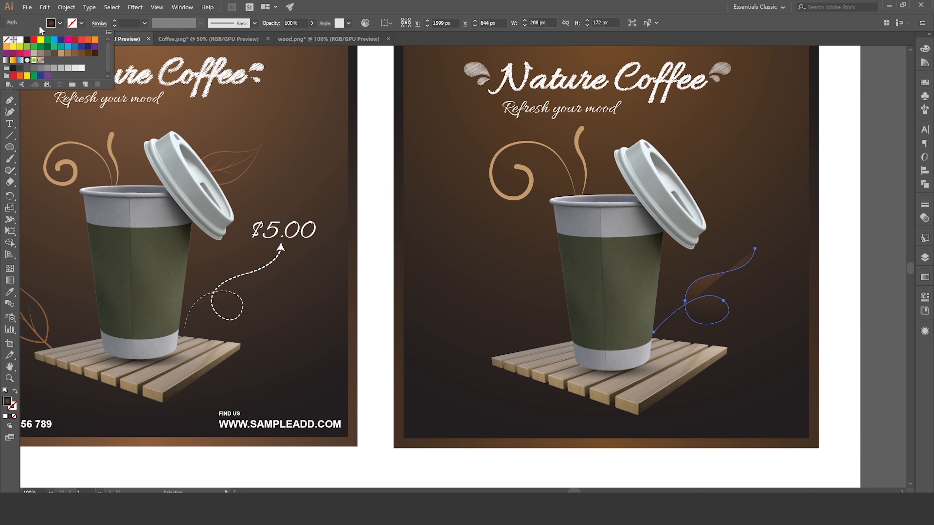
pyautogui.click(8, 40)
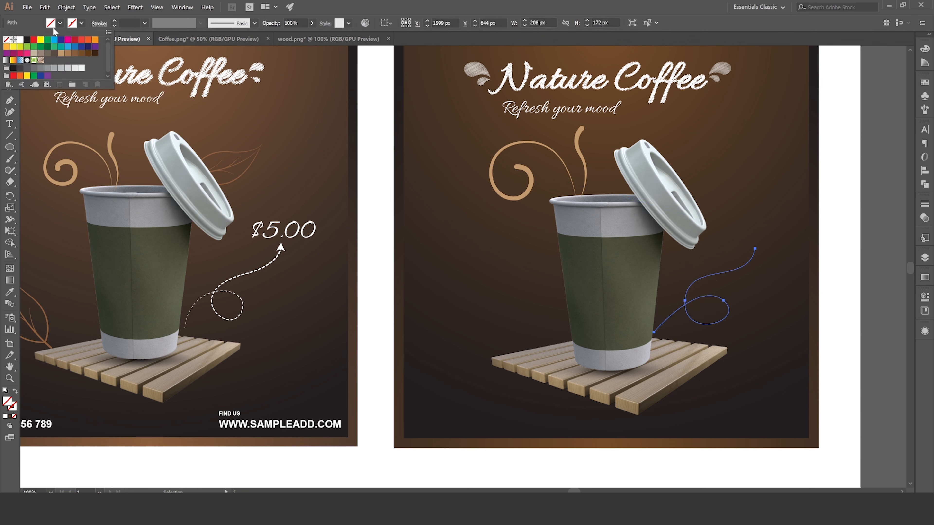
pyautogui.click(21, 39)
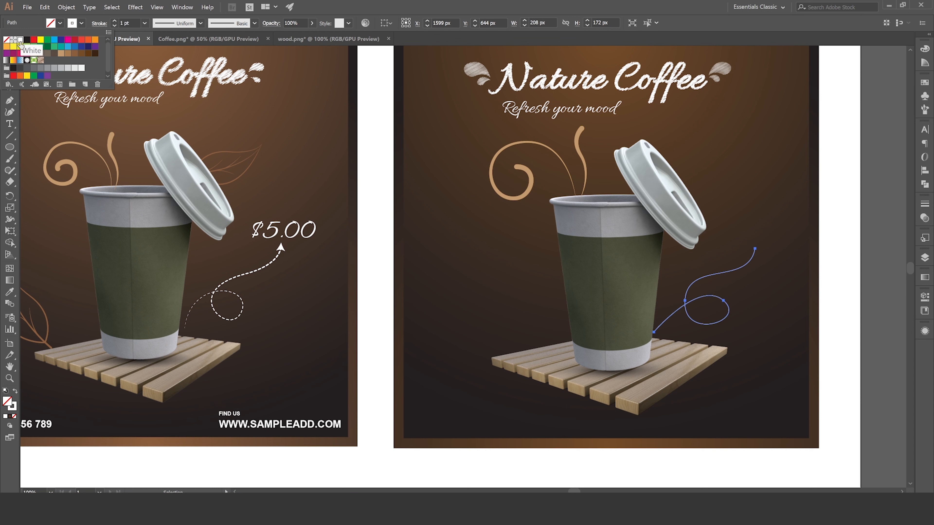
pyautogui.click(115, 22)
pyautogui.click(115, 22)
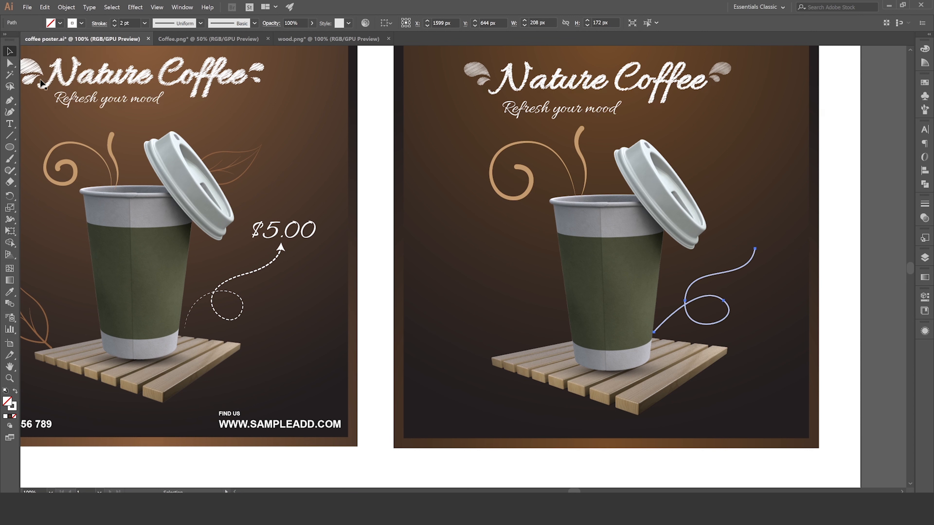
# - Make the looping curve dashed with 5 pt dashes and 5 pt gaps, and add the Arrow 1 arrowhead at its end, scaled to 99%
pyautogui.click(97, 25)
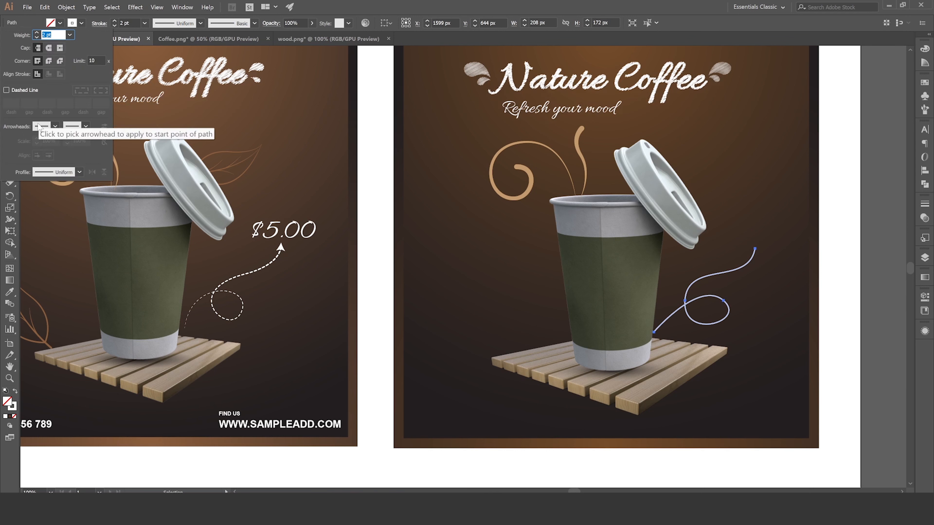
pyautogui.click(7, 90)
pyautogui.click(28, 103)
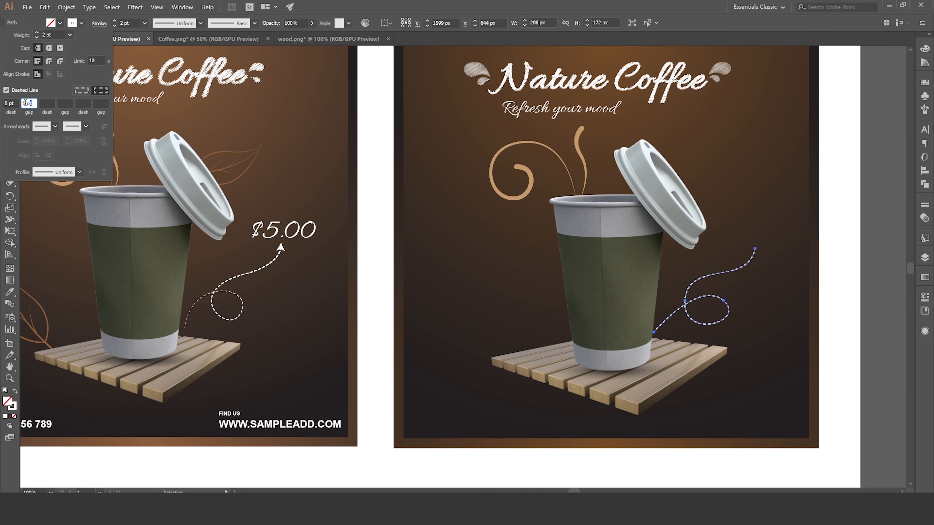
pyautogui.click(11, 103)
pyautogui.click(86, 126)
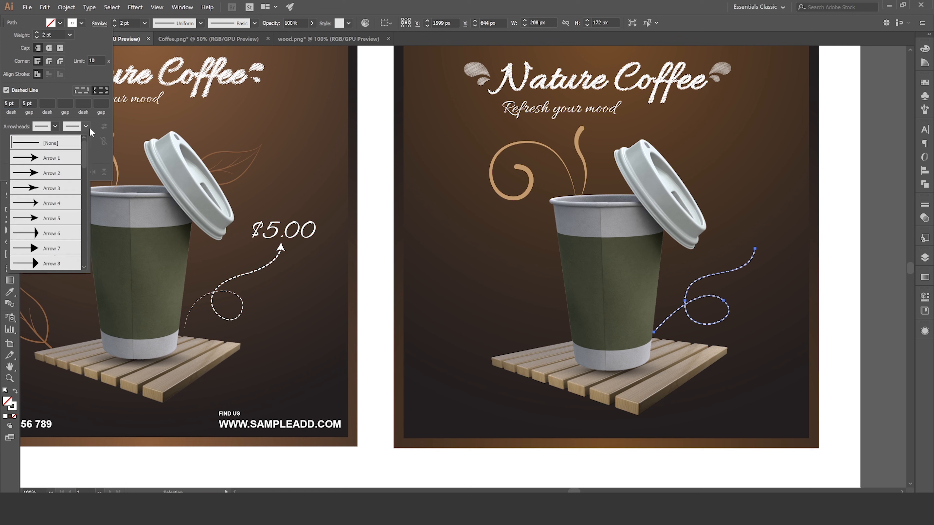
pyautogui.click(59, 158)
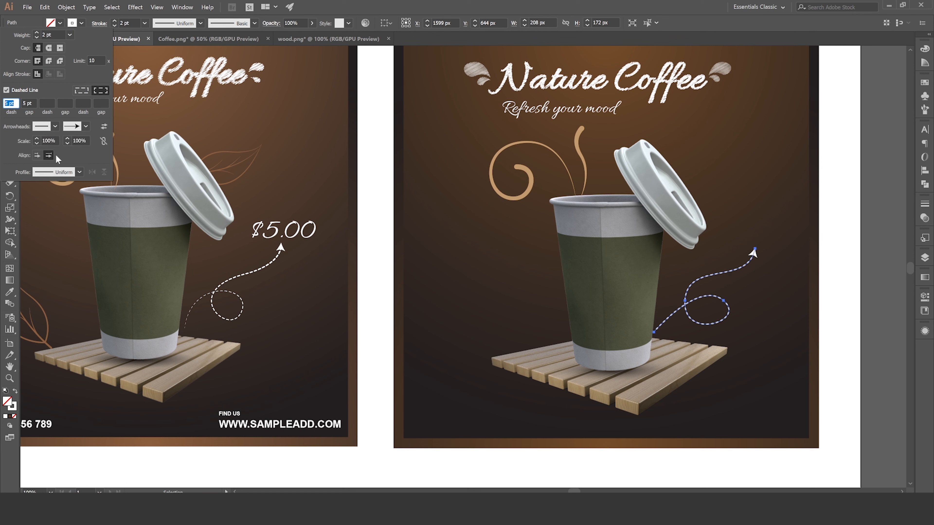
pyautogui.click(68, 143)
pyautogui.click(376, 234)
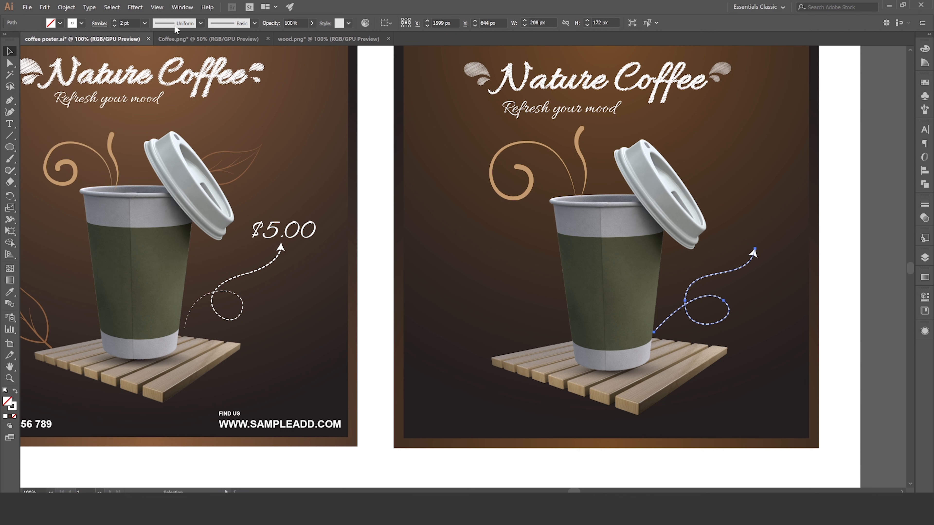
# - Apply the tapered width profile to the dashed curve and flip it so the thick end is at the arrowhead
pyautogui.click(185, 24)
pyautogui.click(173, 99)
pyautogui.click(370, 313)
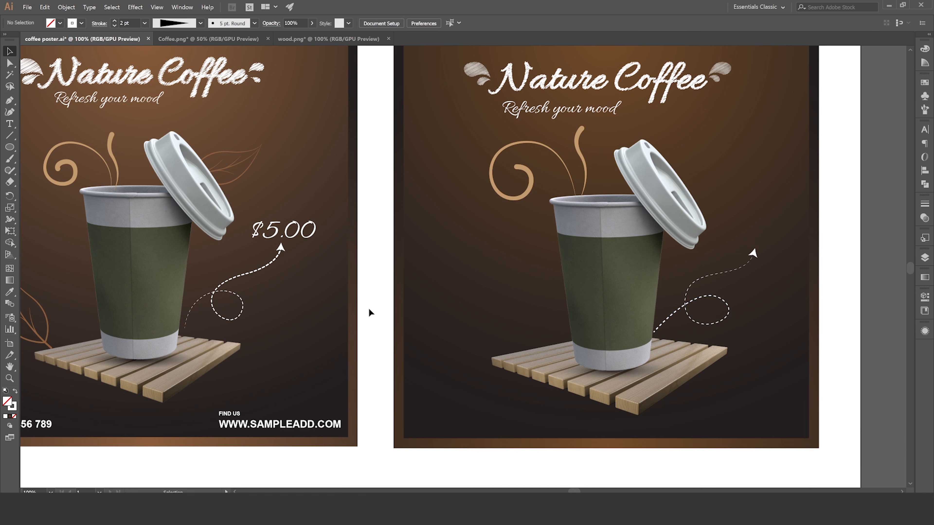
pyautogui.click(686, 306)
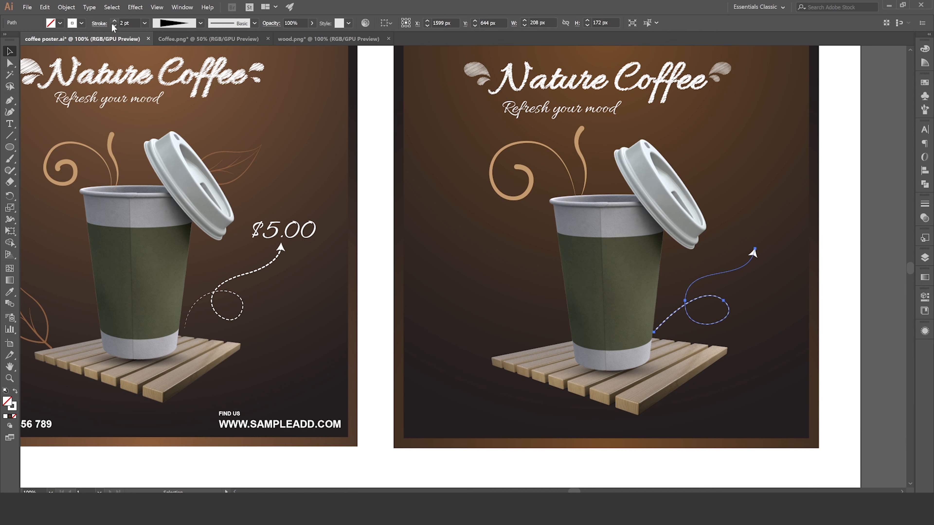
pyautogui.click(101, 24)
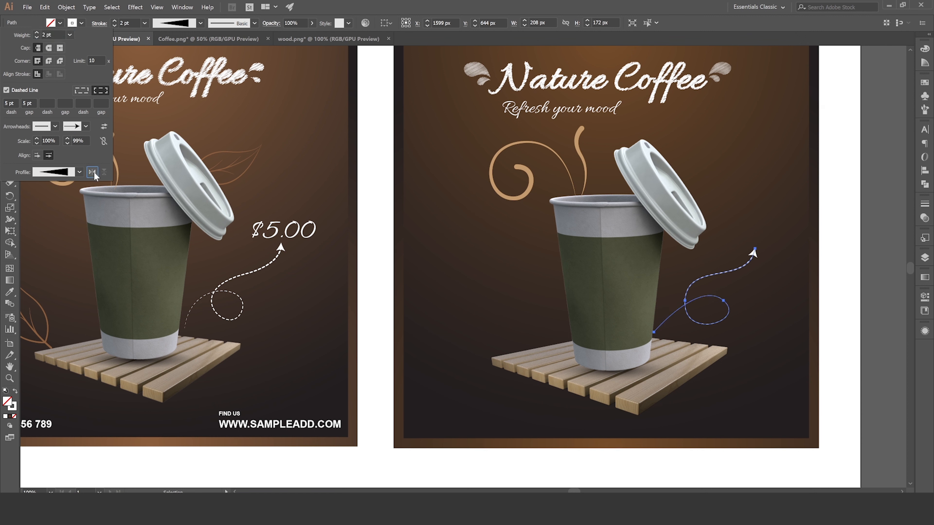
pyautogui.click(384, 248)
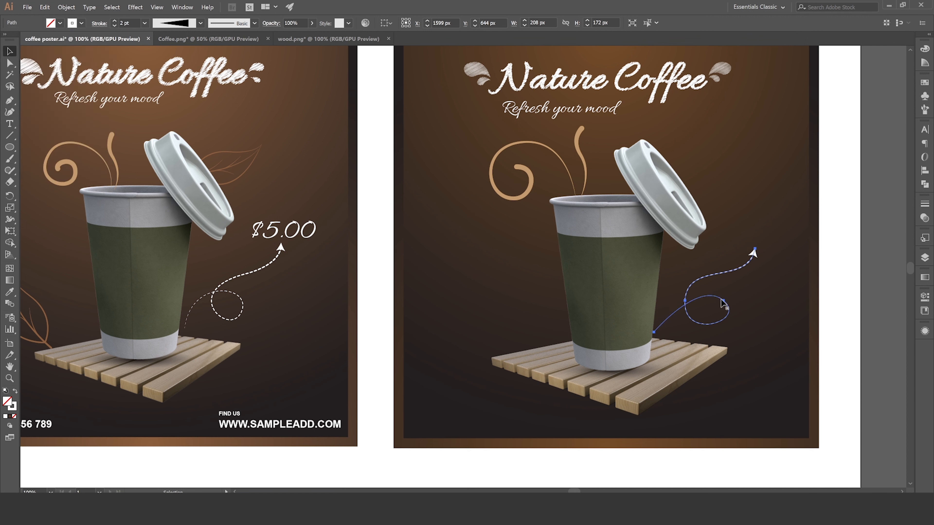
pyautogui.click(832, 318)
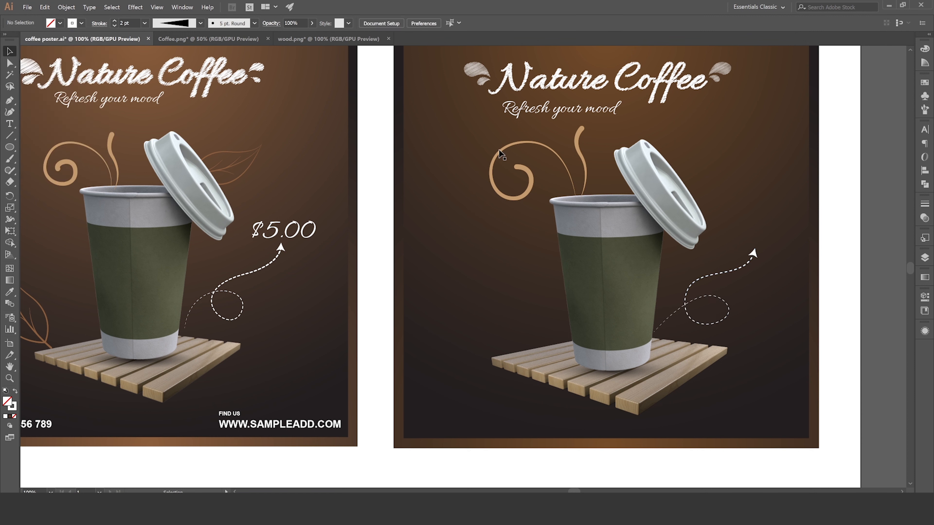
# - Round out the dashed curve's loop by adjusting the direction handles of the anchor point on its right side
pyautogui.click(10, 61)
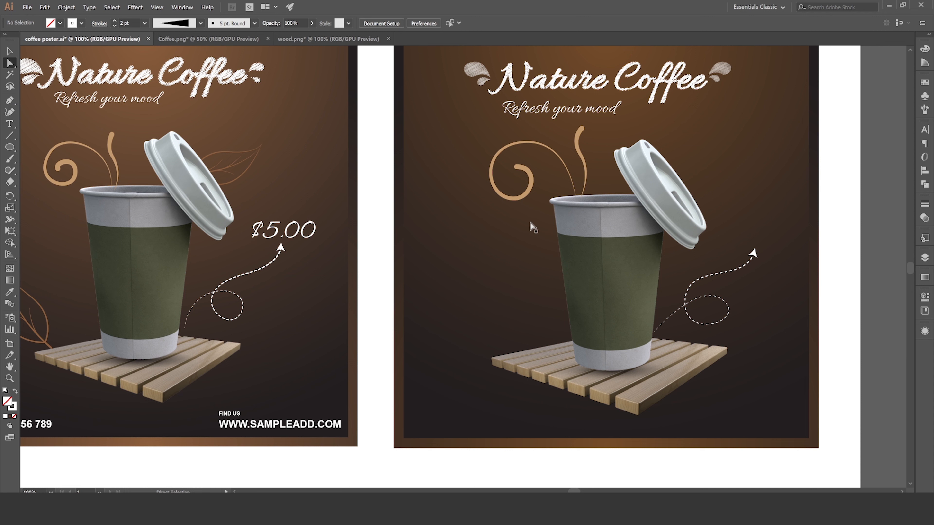
pyautogui.click(712, 301)
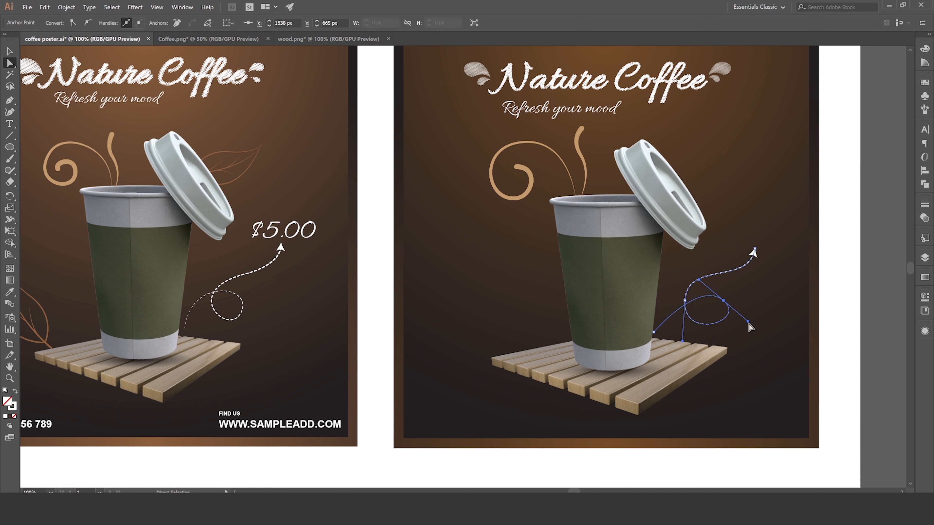
pyautogui.moveTo(748, 324); pyautogui.dragTo(741, 332)
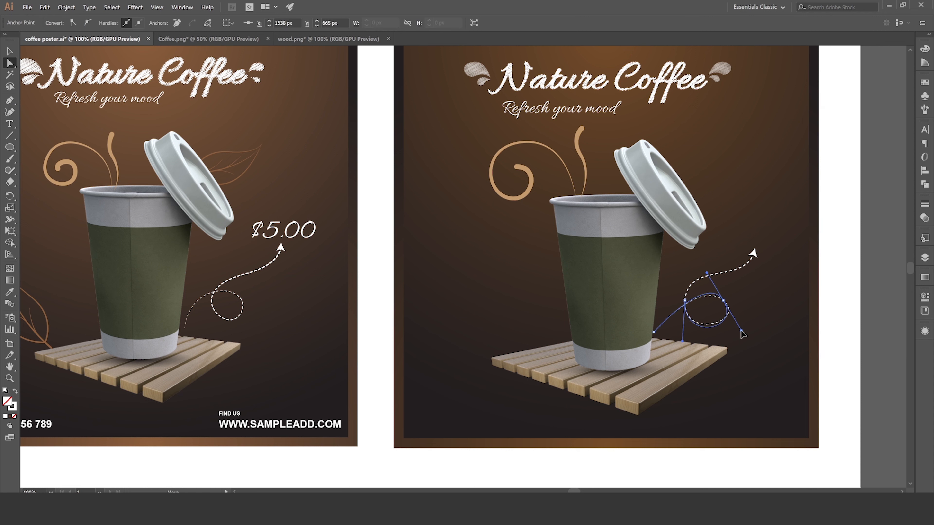
pyautogui.click(685, 301)
pyautogui.click(653, 332)
pyautogui.moveTo(707, 273)
pyautogui.mouseDown()
pyautogui.moveTo(686, 274)
pyautogui.moveTo(694, 269)
pyautogui.mouseUp()
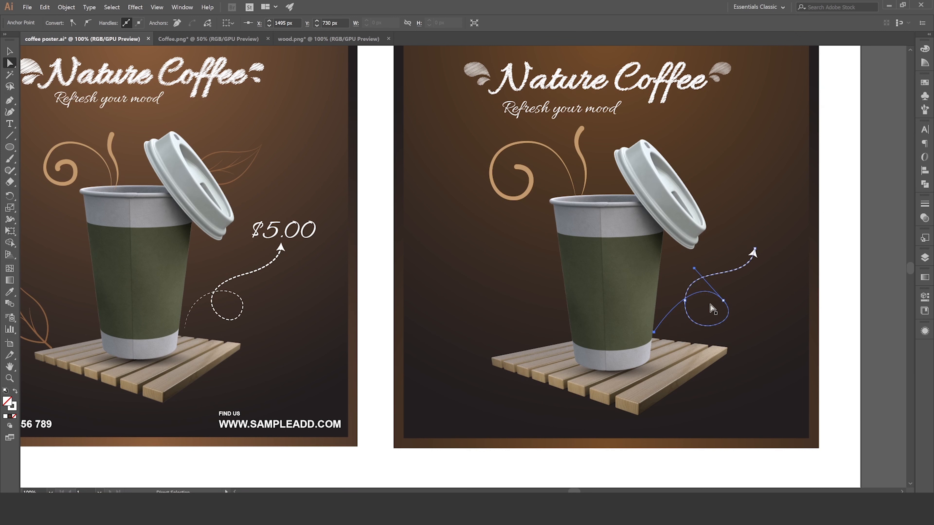
pyautogui.click(723, 301)
pyautogui.moveTo(747, 327); pyautogui.dragTo(742, 328)
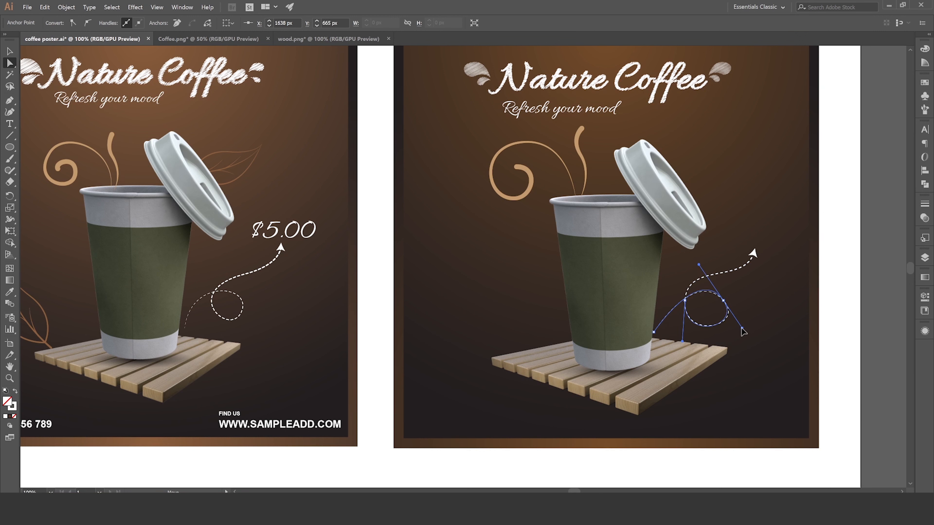
# - Refine the handles around the loop's crossing point and move the arrow tip slightly left, to about X 1687 px, Y 557 px
pyautogui.click(755, 249)
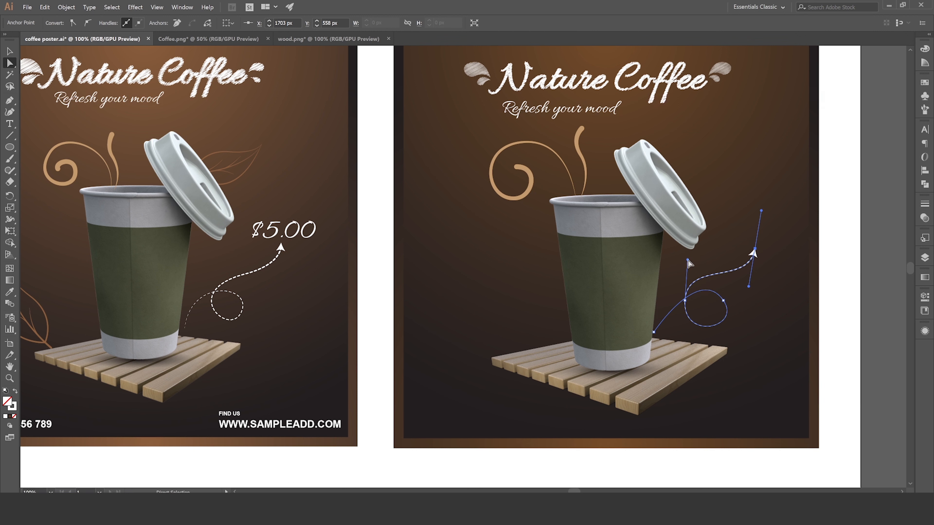
pyautogui.click(685, 301)
pyautogui.moveTo(742, 328); pyautogui.dragTo(737, 324)
pyautogui.moveTo(686, 258); pyautogui.dragTo(688, 253)
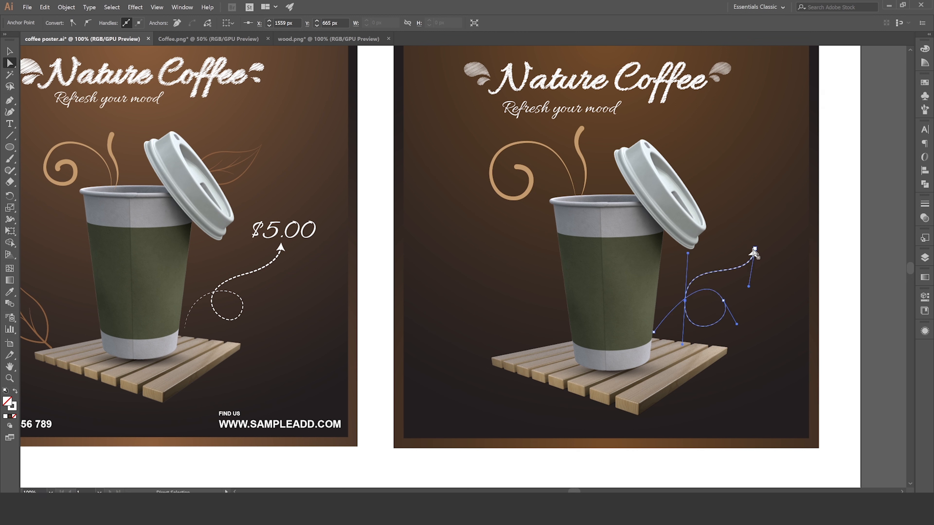
pyautogui.moveTo(754, 250); pyautogui.dragTo(746, 249)
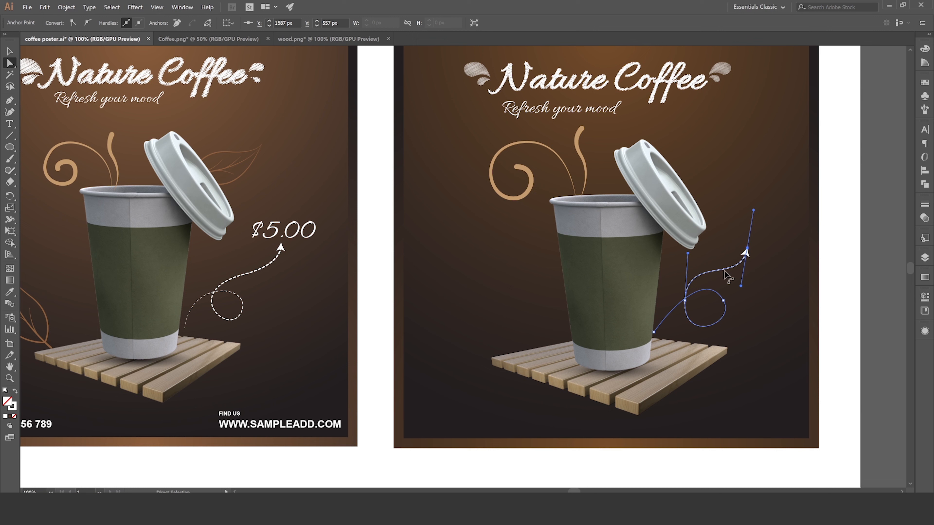
pyautogui.moveTo(687, 253); pyautogui.dragTo(688, 254)
# - Duplicate the "Refresh your mood" tagline and place the copy above the arrow tip, right of the cup lid
pyautogui.click(570, 121)
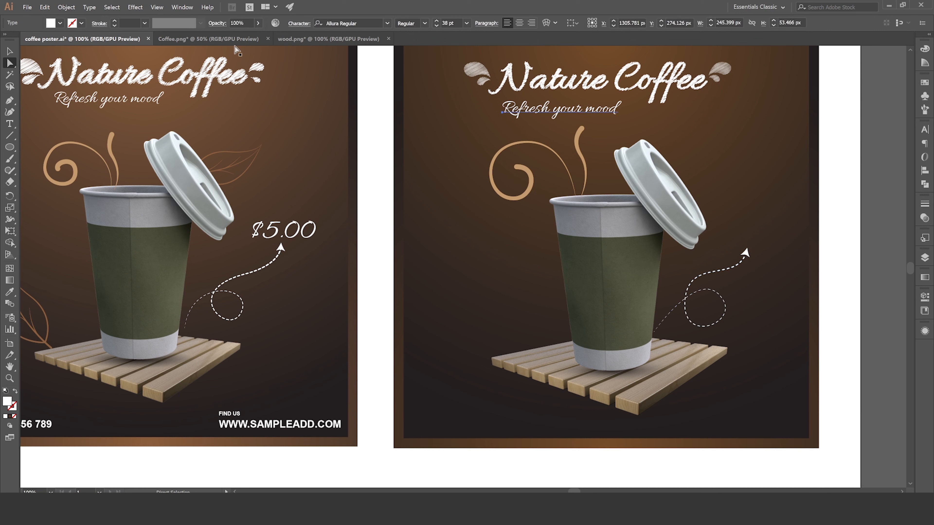
pyautogui.click(45, 7)
pyautogui.click(70, 64)
pyautogui.click(44, 7)
pyautogui.click(66, 78)
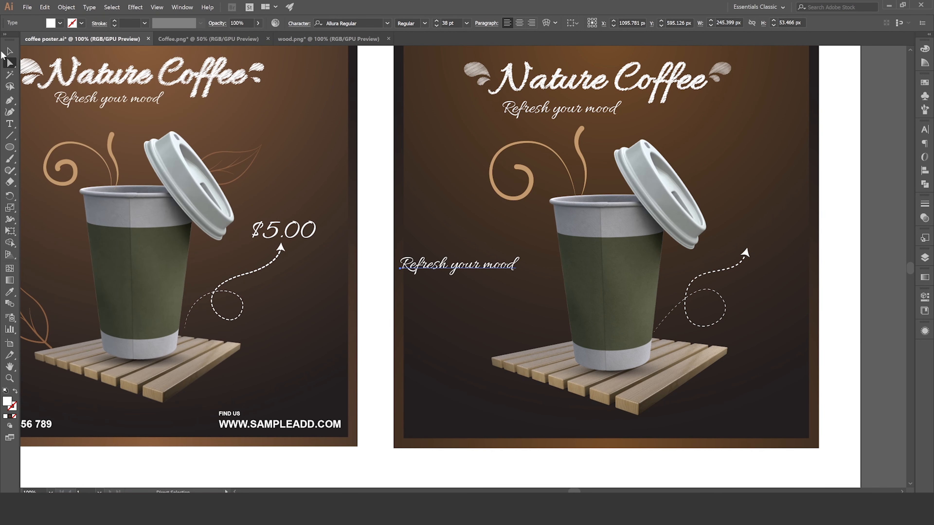
pyautogui.click(9, 51)
pyautogui.moveTo(472, 268); pyautogui.dragTo(761, 228)
# - Replace the copied tagline's text with "$5.00"
pyautogui.doubleClick(757, 230)
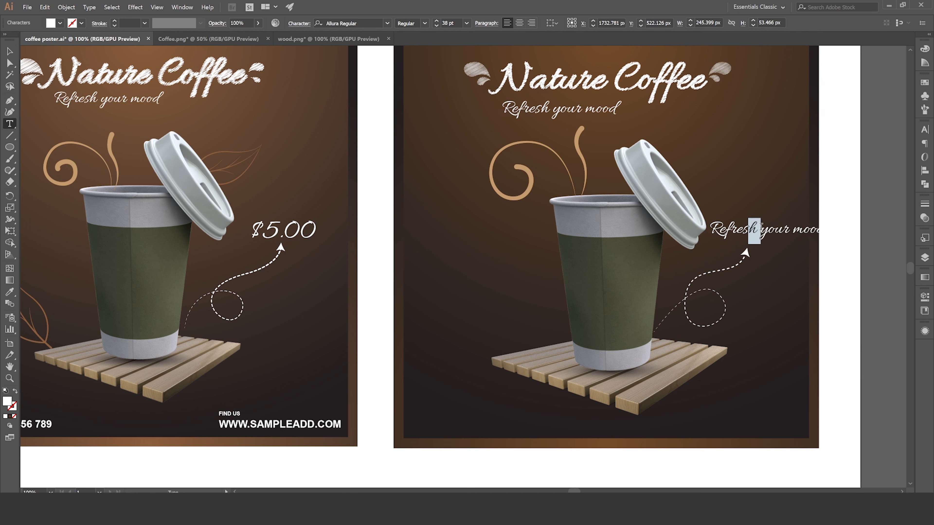
pyautogui.hotkey('ctrl', 'a')
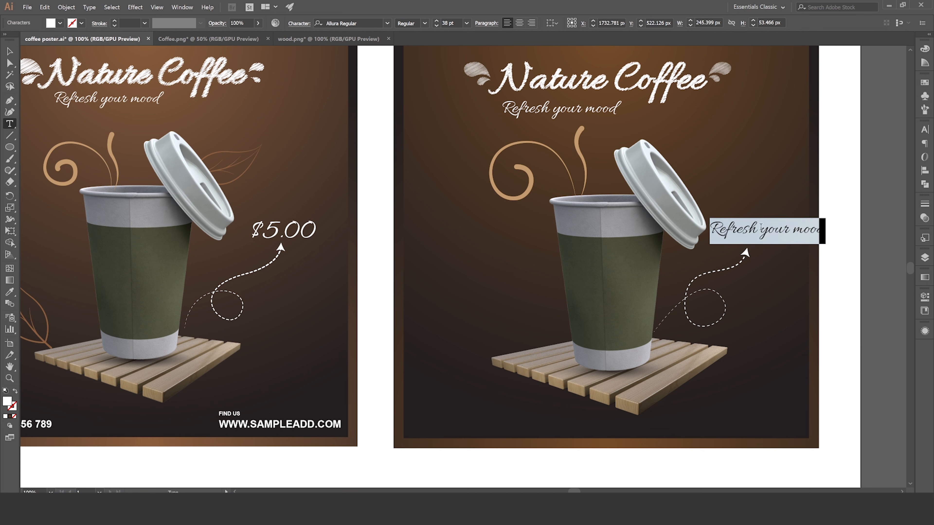
pyautogui.write('$')
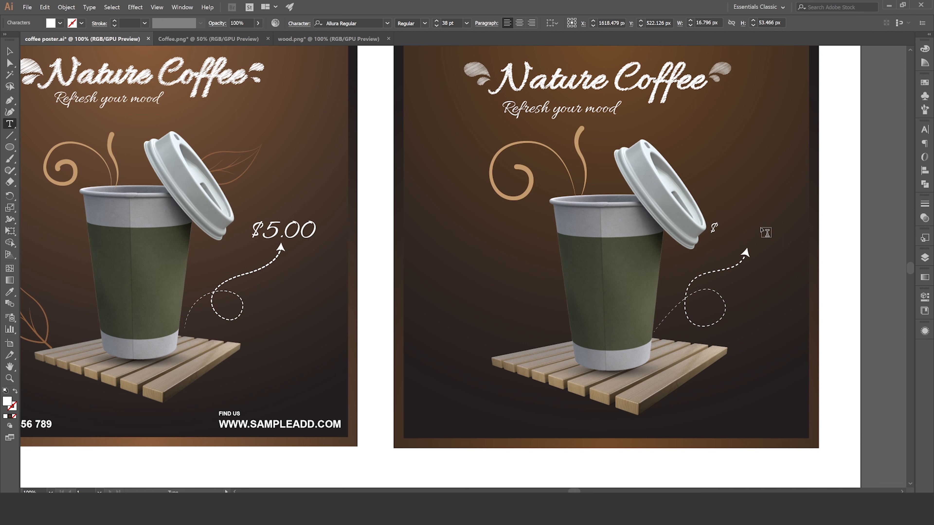
pyautogui.write('5.00')
pyautogui.click(9, 51)
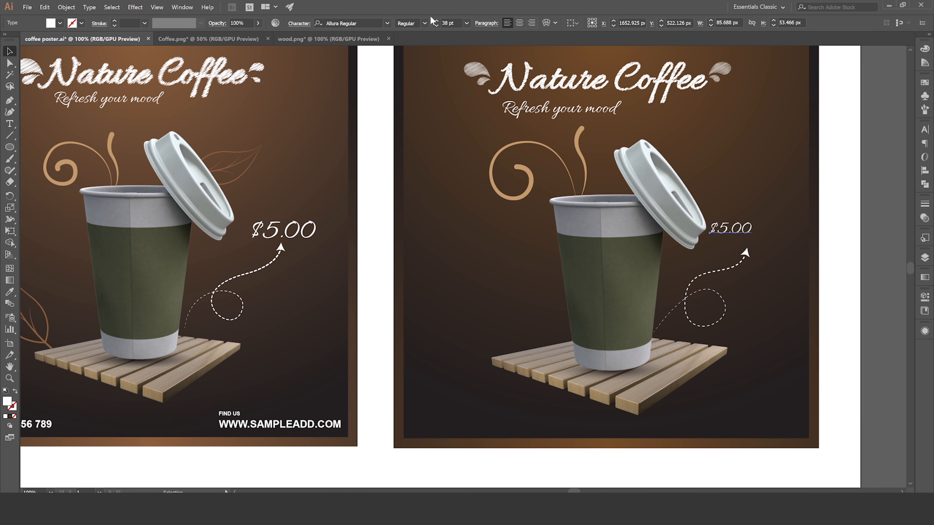
# - Enlarge the $5.00 price text to 55 pt and position it just above the arrowhead
pyautogui.click(437, 20)
pyautogui.click(438, 21)
pyautogui.click(437, 21)
pyautogui.click(437, 20)
pyautogui.click(437, 21)
pyautogui.click(437, 21)
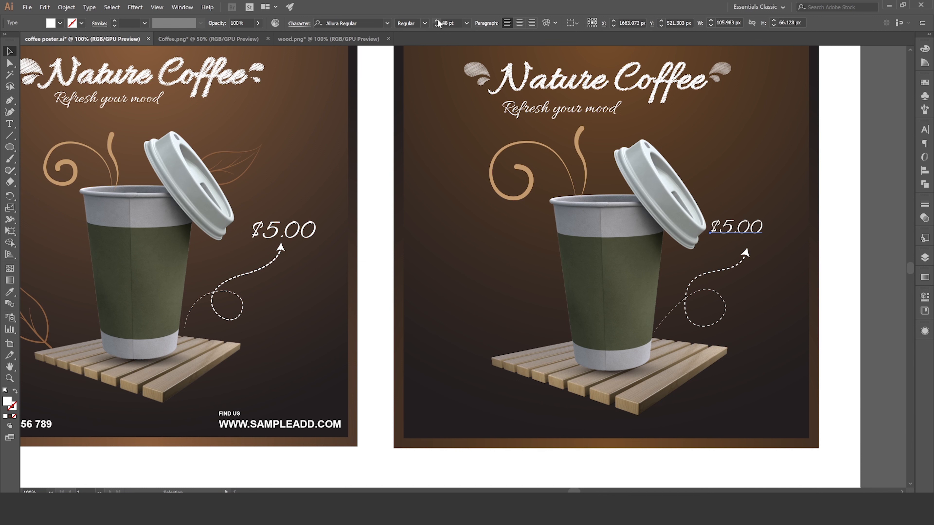
pyautogui.click(437, 20)
pyautogui.click(438, 21)
pyautogui.click(437, 21)
pyautogui.click(438, 21)
pyautogui.click(437, 21)
pyautogui.click(437, 20)
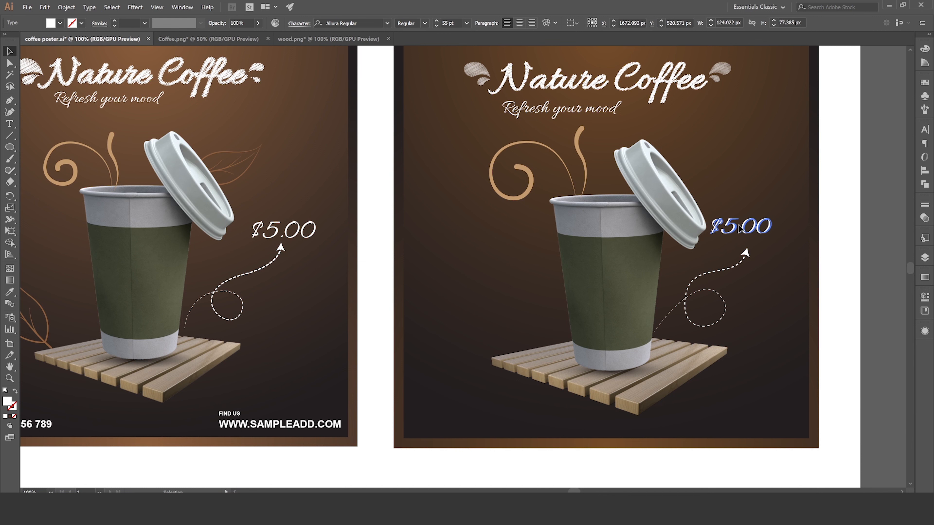
pyautogui.moveTo(737, 229); pyautogui.dragTo(751, 236)
pyautogui.click(873, 268)
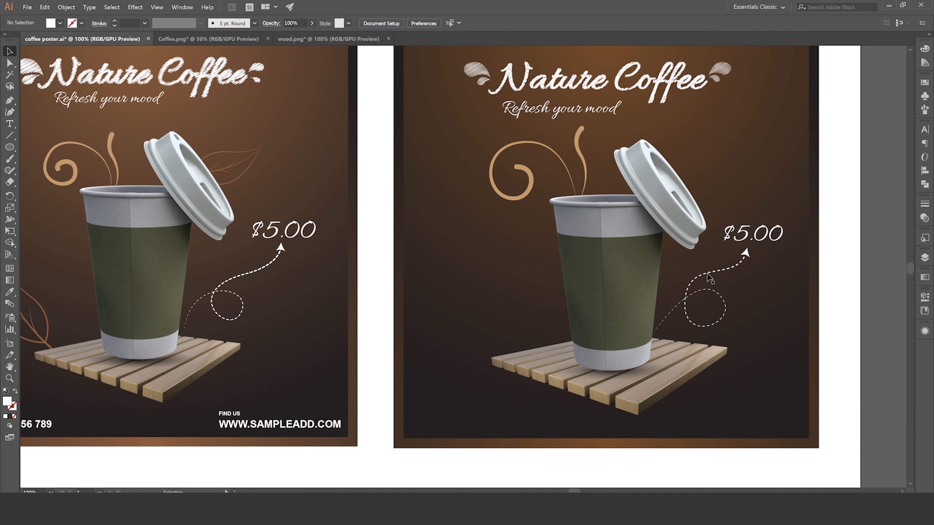
# - Draw a closed, curved leaf with the Pen tool above the platform's left corner, about 176 px tall, and swap its fill and stroke
pyautogui.hotkey('ctrl', '-')
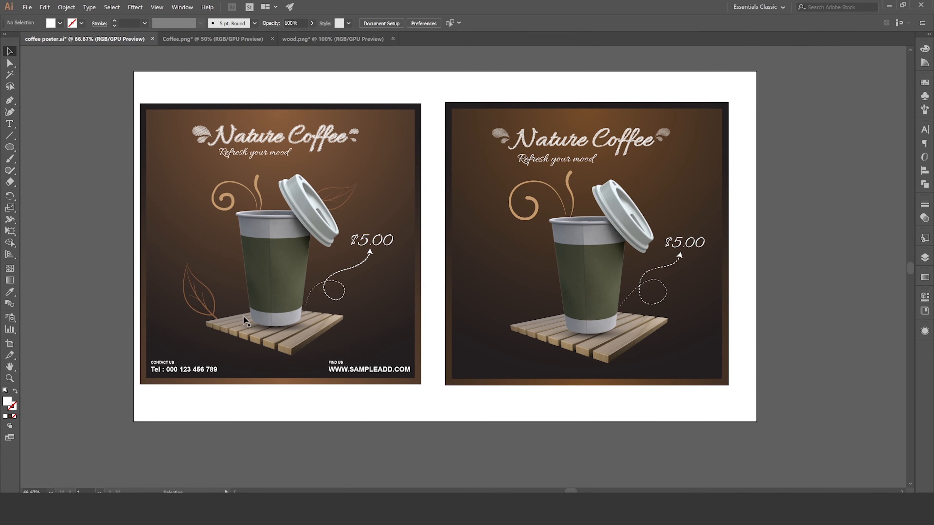
pyautogui.scroll(1, 183, 313)
pyautogui.moveTo(550, 323); pyautogui.dragTo(468, 303)
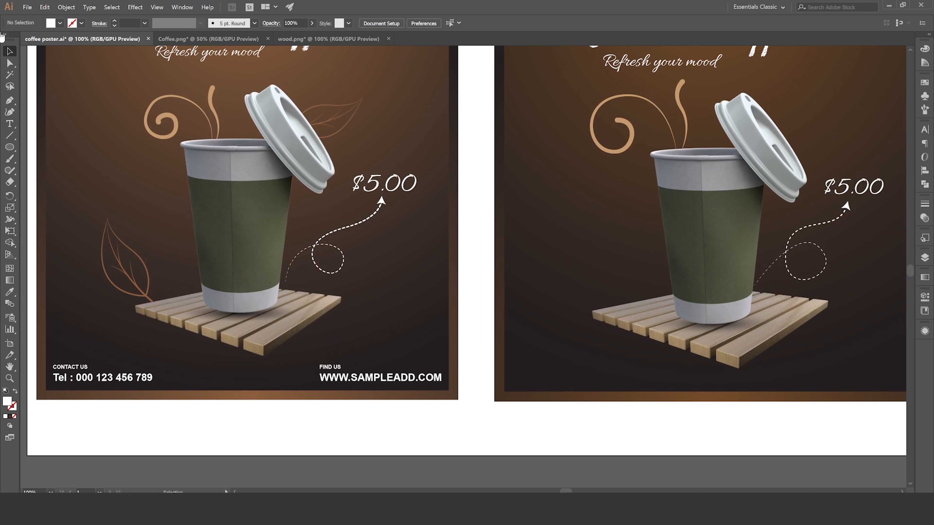
pyautogui.click(10, 100)
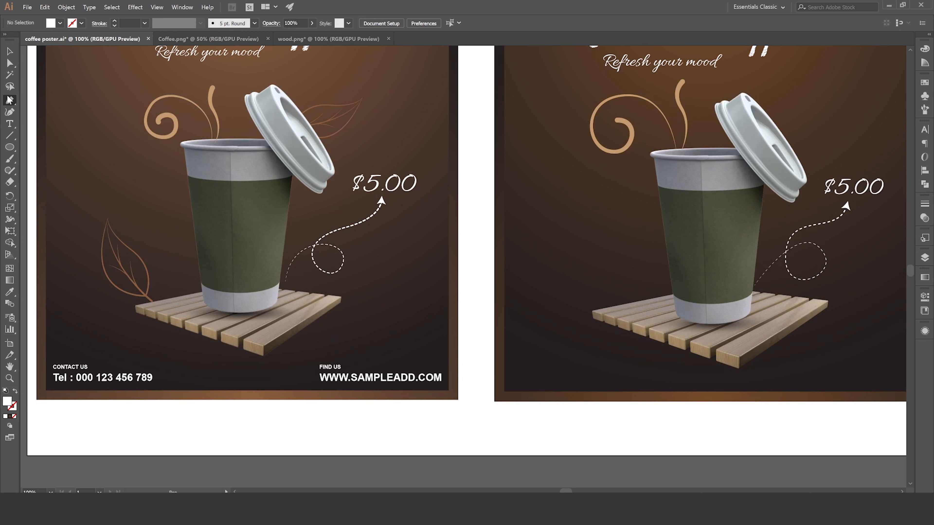
pyautogui.click(587, 286)
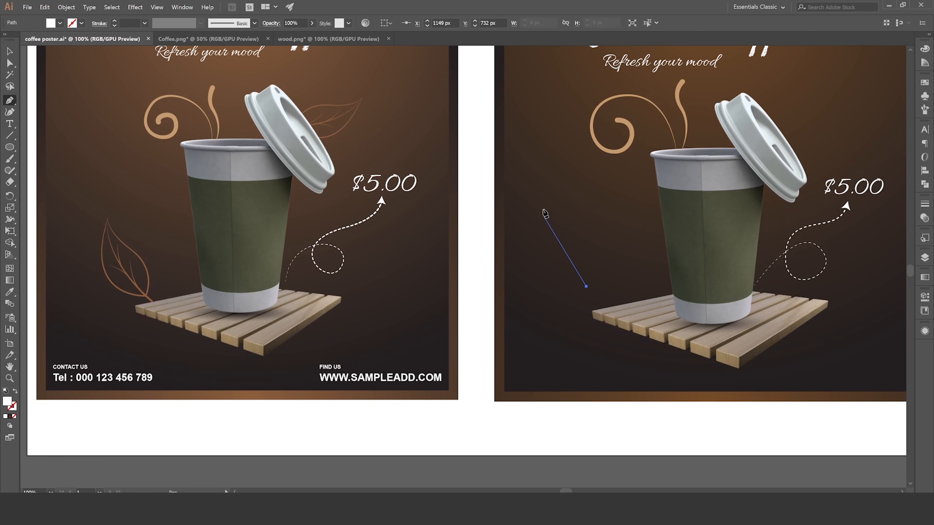
pyautogui.moveTo(542, 201); pyautogui.dragTo(558, 101)
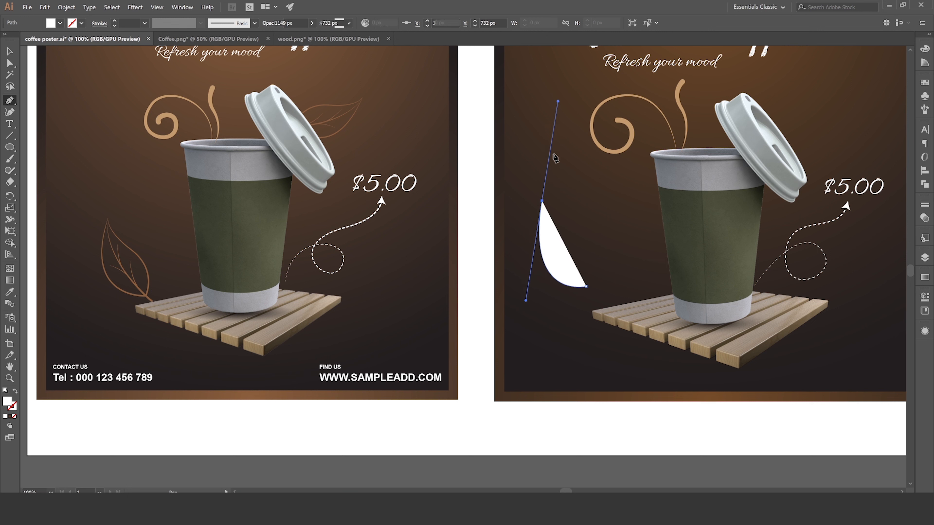
pyautogui.click(543, 201)
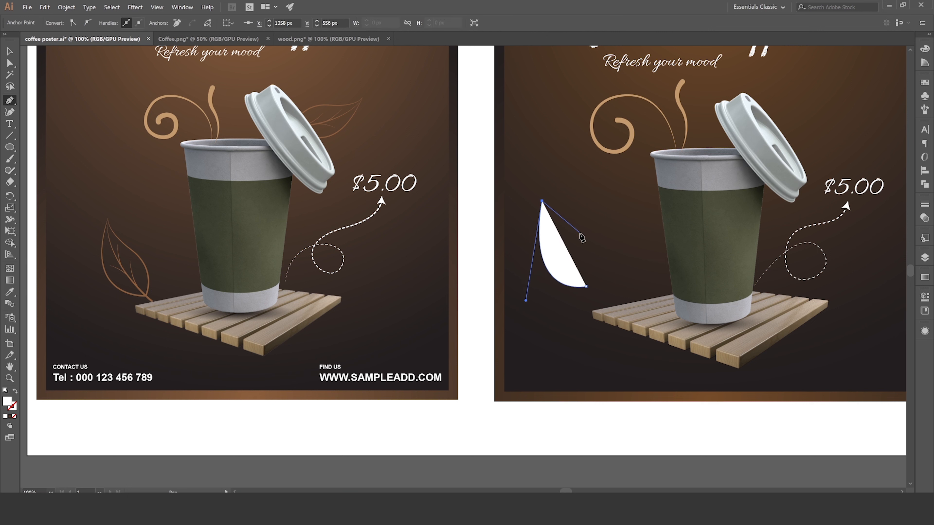
pyautogui.moveTo(580, 234); pyautogui.dragTo(614, 249)
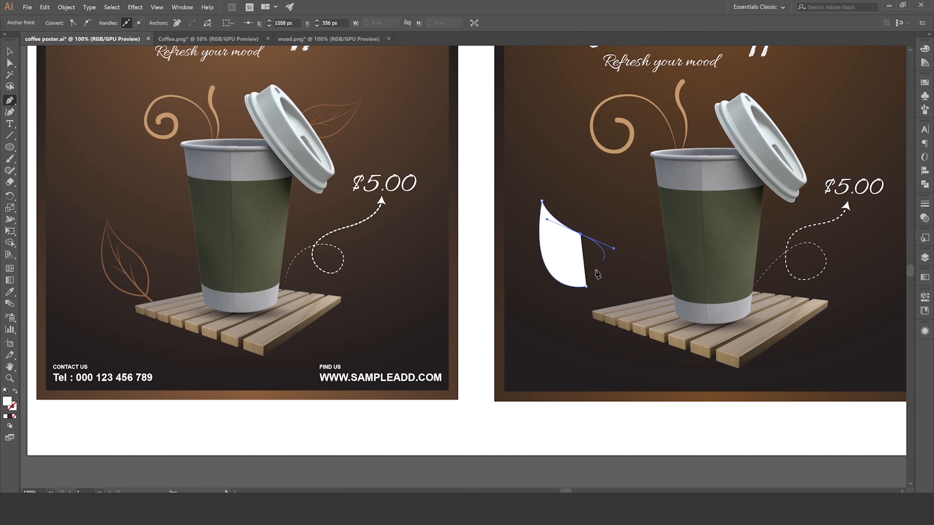
pyautogui.click(586, 286)
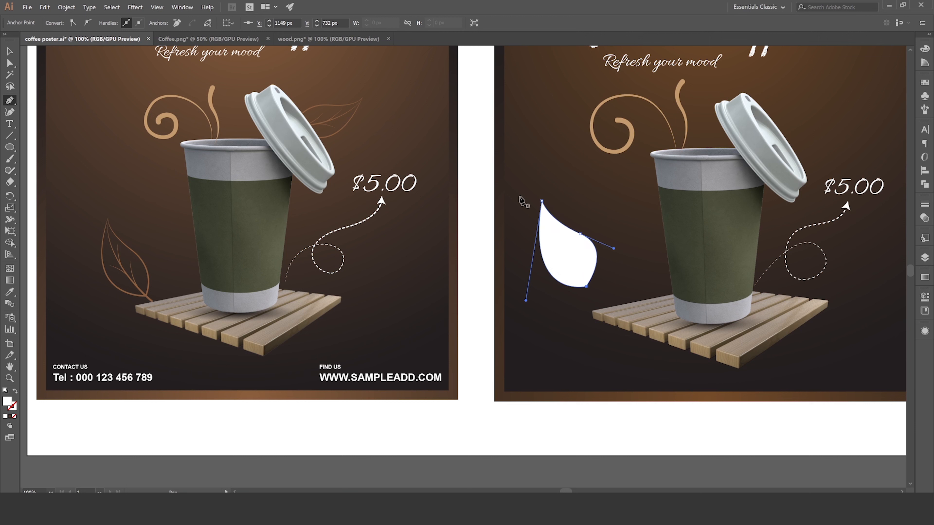
pyautogui.click(15, 391)
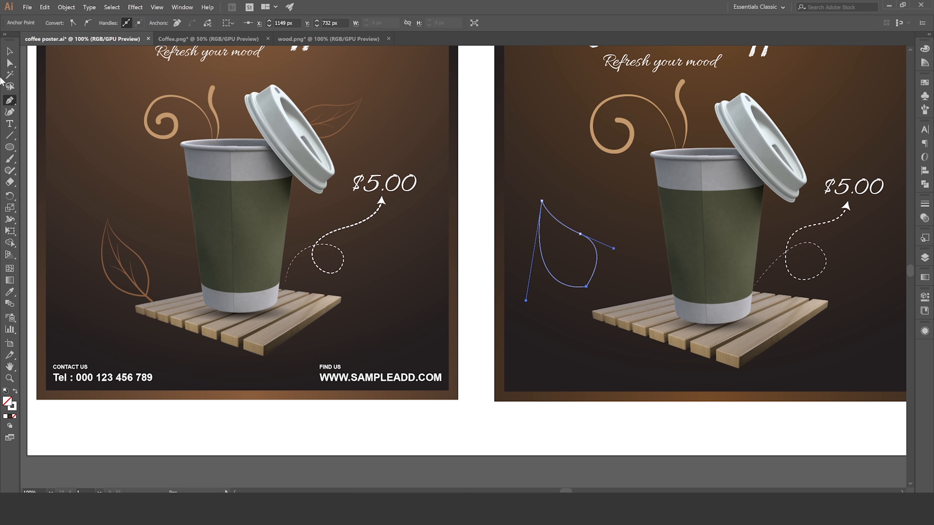
# - Refine the leaf's curves by moving its upper-right anchor to X 1123 px, Y 615.5 px and adjusting the direction handles on both sides
pyautogui.click(10, 63)
pyautogui.click(581, 234)
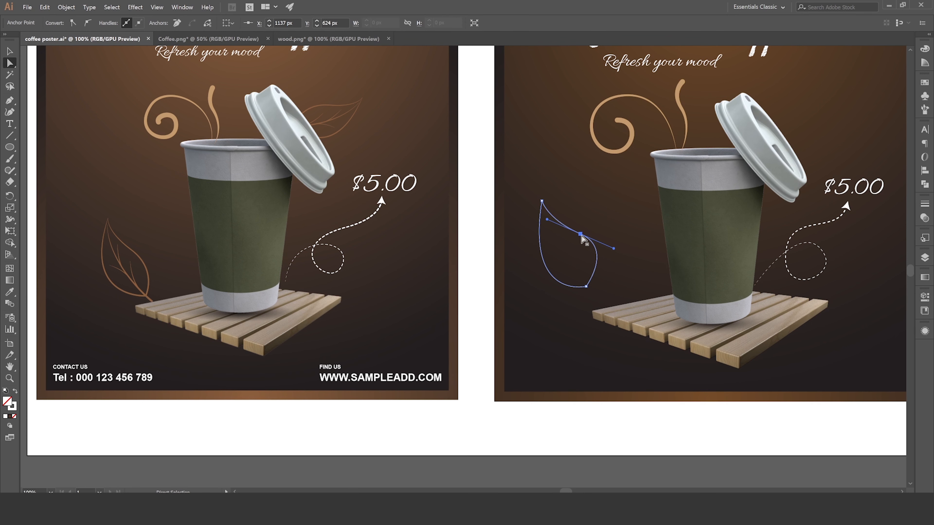
pyautogui.moveTo(581, 235); pyautogui.dragTo(574, 230)
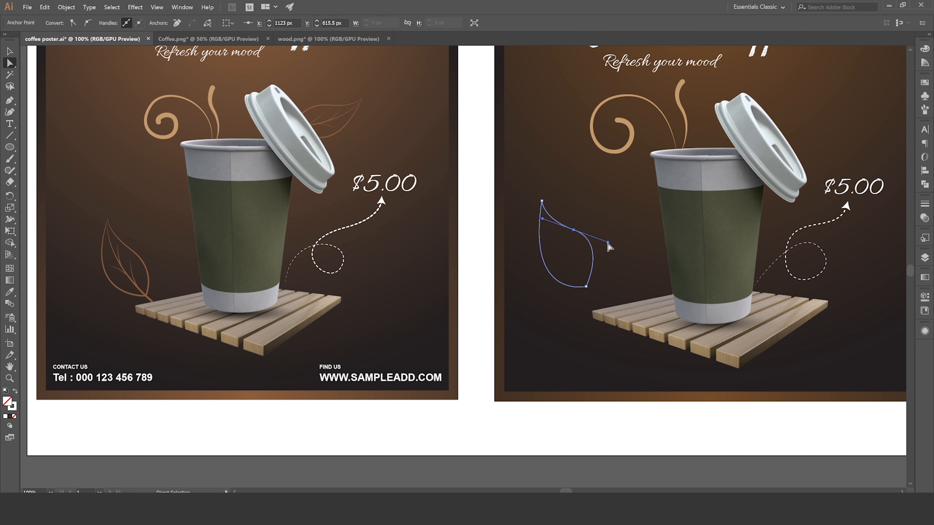
pyautogui.moveTo(607, 245); pyautogui.dragTo(603, 246)
pyautogui.click(586, 286)
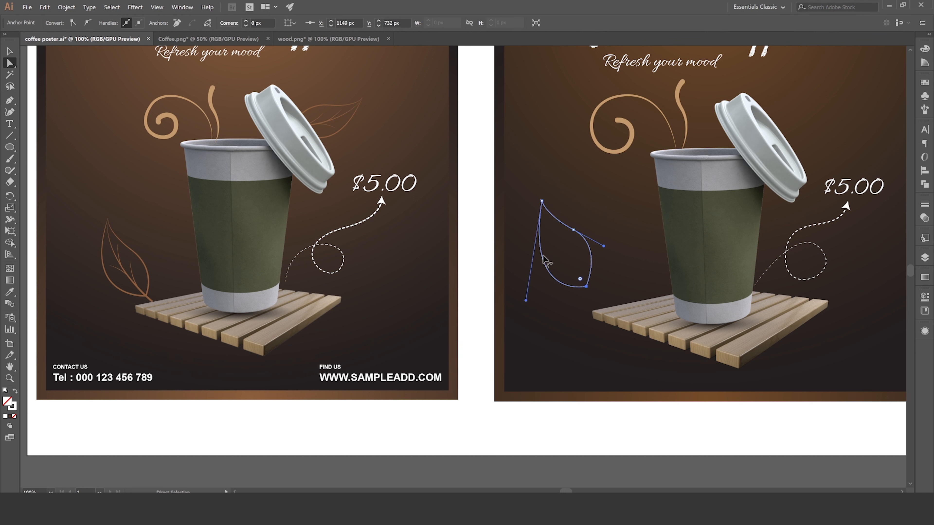
pyautogui.moveTo(525, 303)
pyautogui.mouseDown()
pyautogui.moveTo(512, 292)
pyautogui.moveTo(524, 285)
pyautogui.mouseUp()
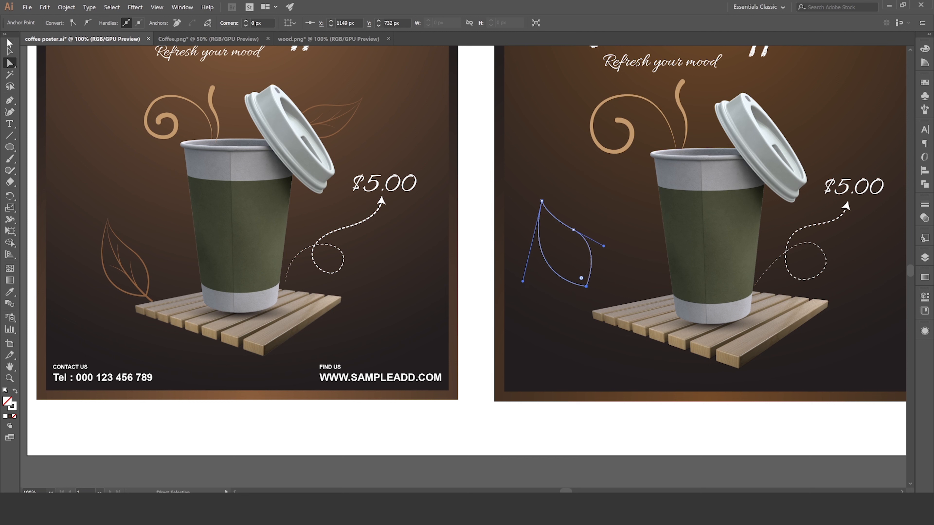
pyautogui.click(8, 51)
pyautogui.click(571, 486)
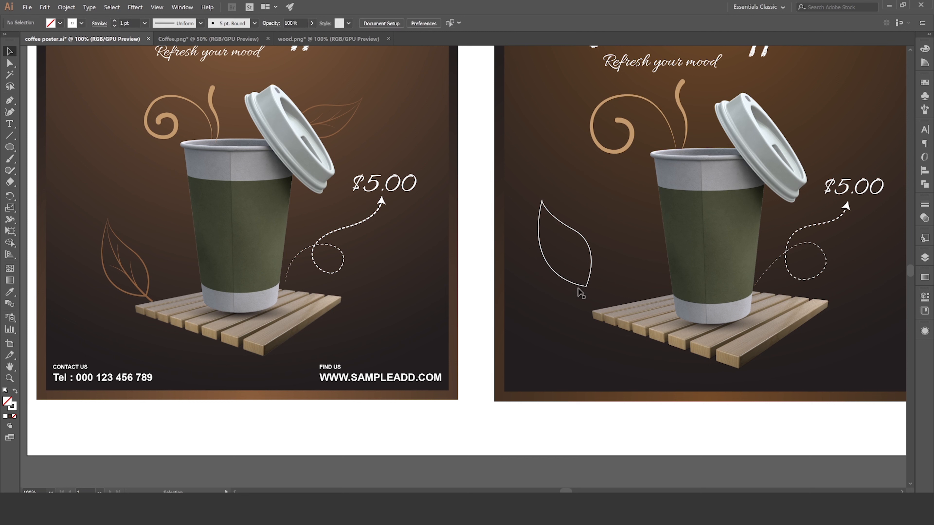
# - Set the leaf outline's stroke to 2 pt, try Width Profile 4, and apply Width Profile 1
pyautogui.click(590, 254)
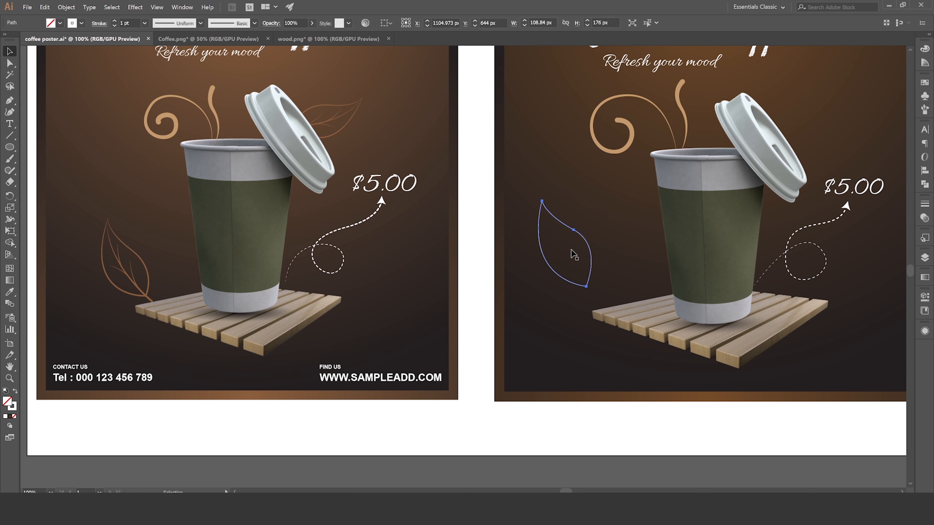
pyautogui.click(114, 21)
pyautogui.click(170, 24)
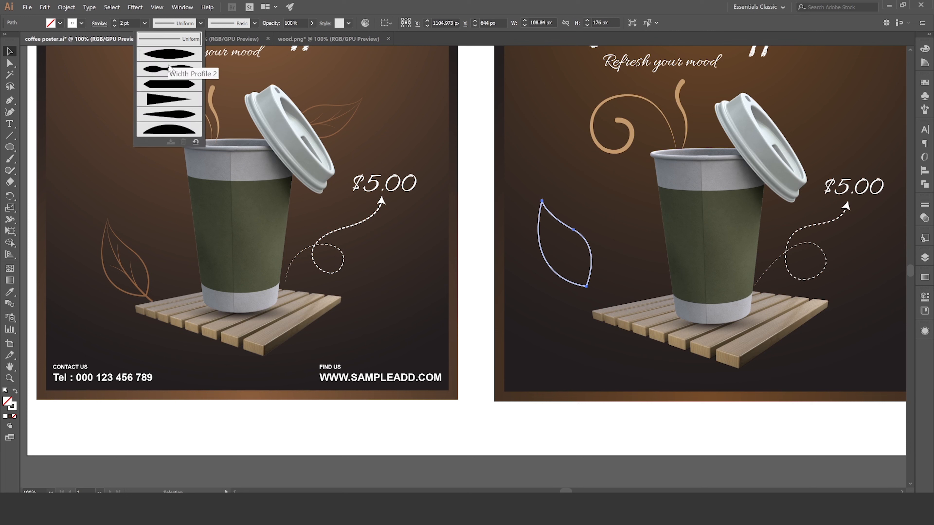
pyautogui.click(171, 98)
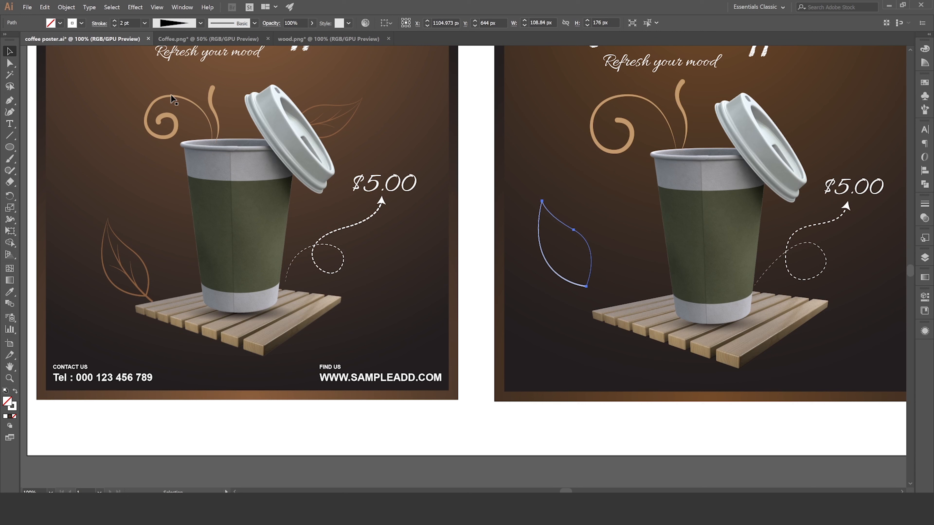
pyautogui.click(167, 26)
pyautogui.click(176, 56)
pyautogui.click(507, 429)
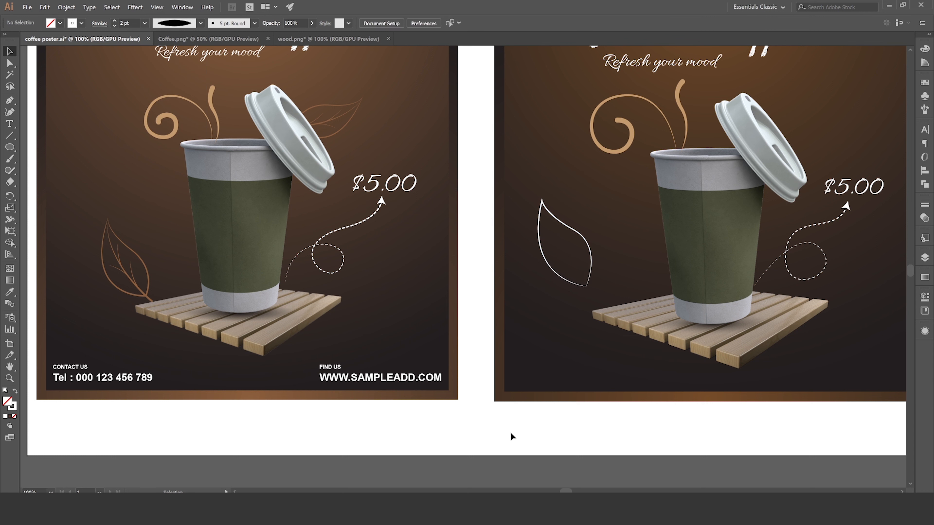
# - Flip the leaf outline's width profile along the path and switch it to Width Profile 5
pyautogui.click(574, 232)
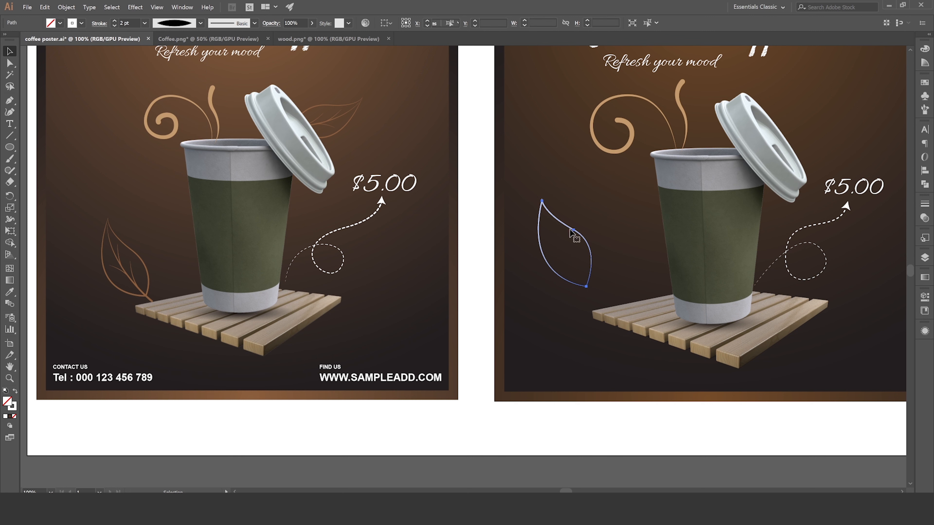
pyautogui.click(102, 24)
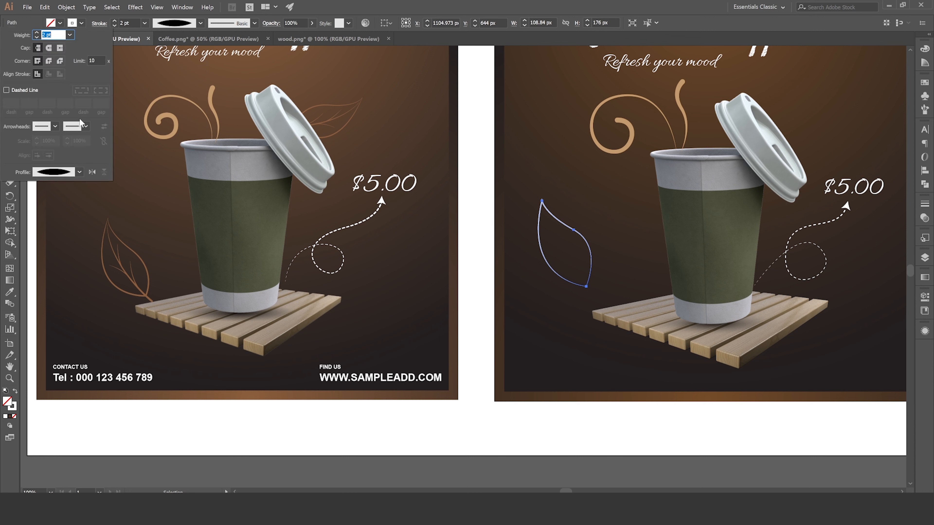
pyautogui.click(88, 172)
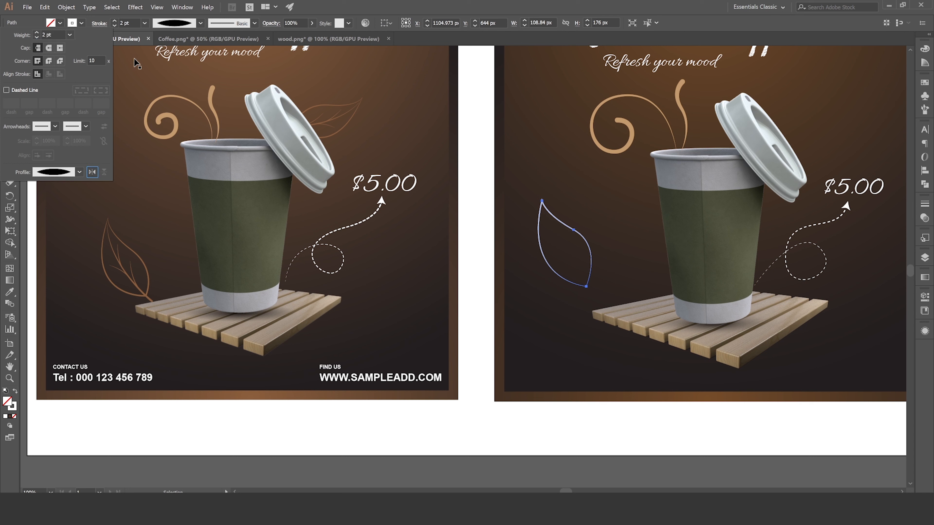
pyautogui.click(176, 25)
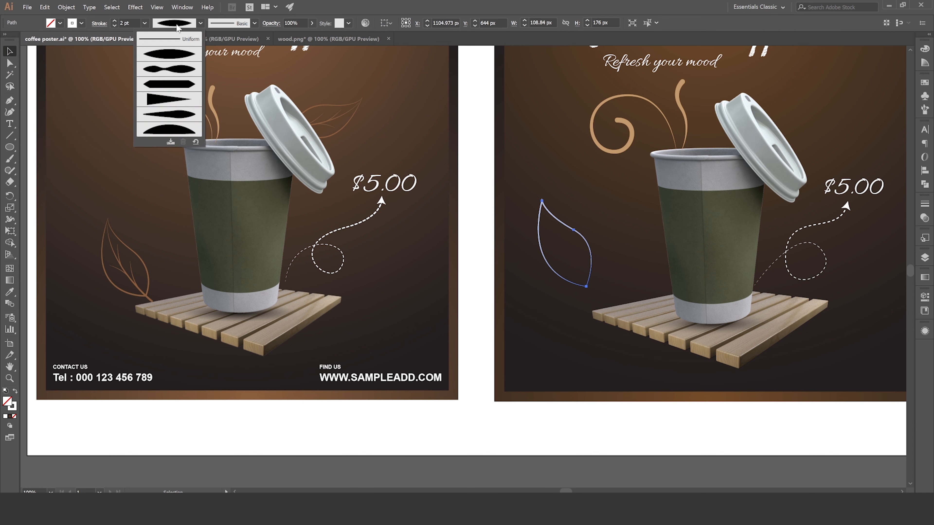
pyautogui.click(173, 114)
pyautogui.click(456, 447)
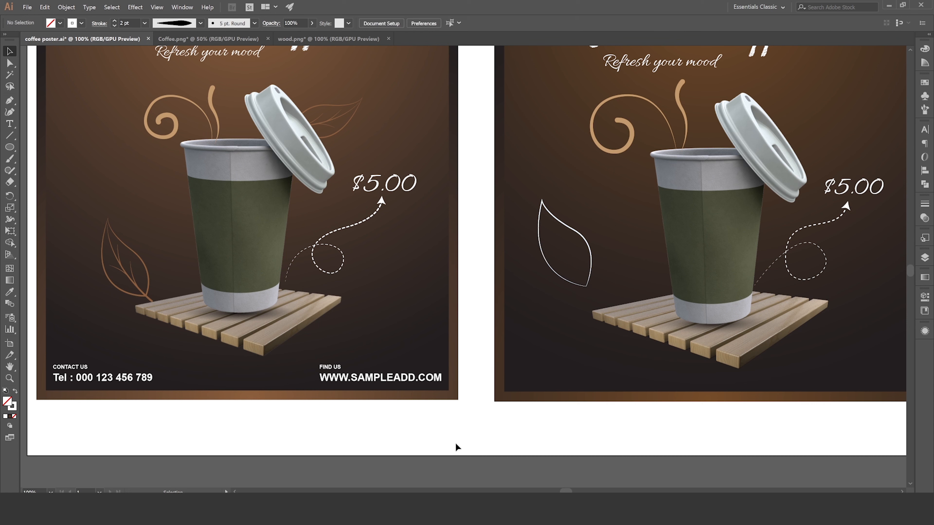
# - Try flipping the leaf outline's width profile along the path and flip it back to its original direction
pyautogui.click(547, 213)
pyautogui.click(99, 23)
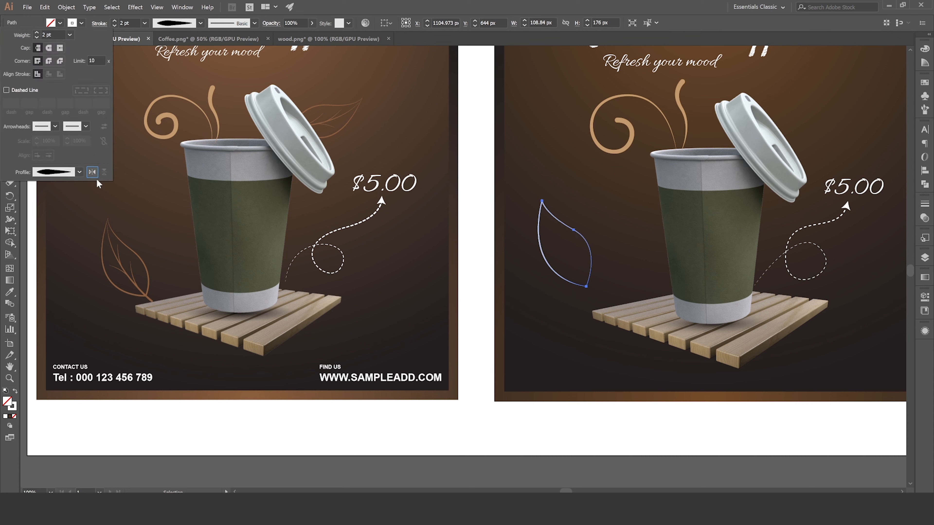
pyautogui.click(492, 463)
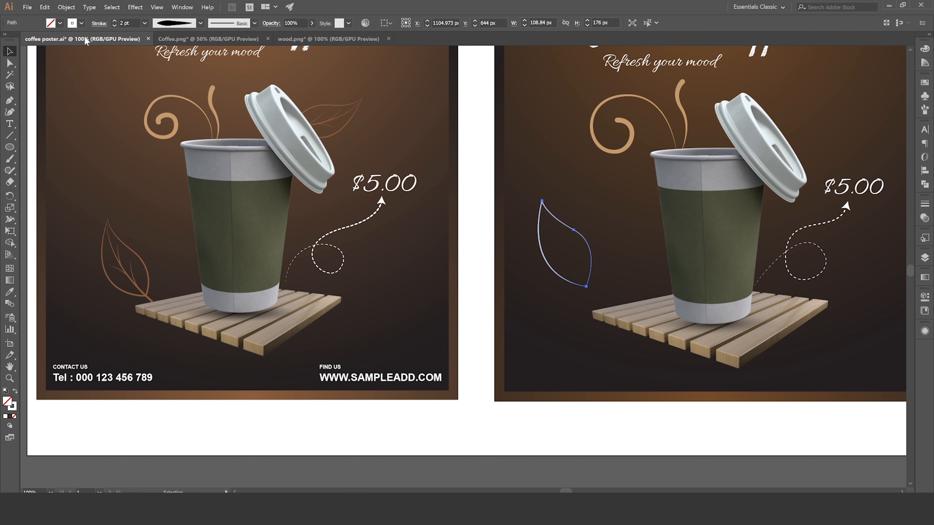
pyautogui.click(97, 23)
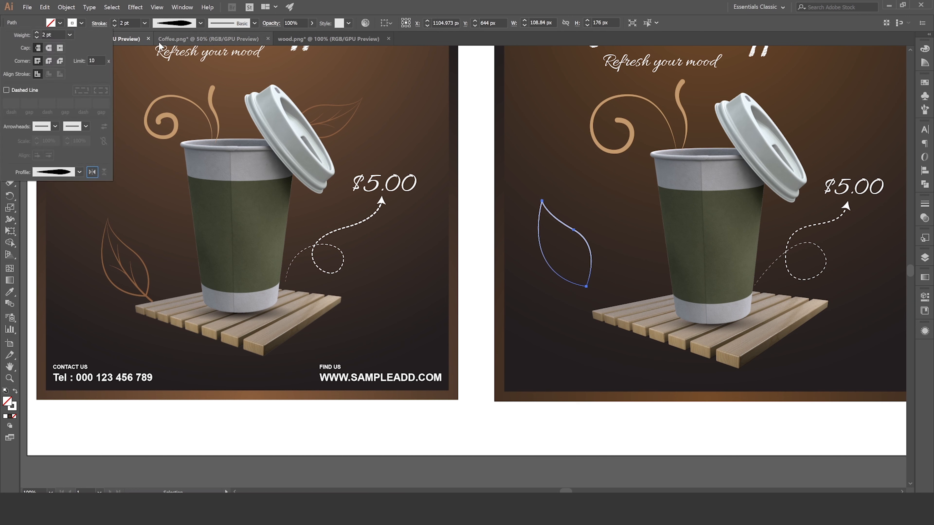
pyautogui.click(484, 244)
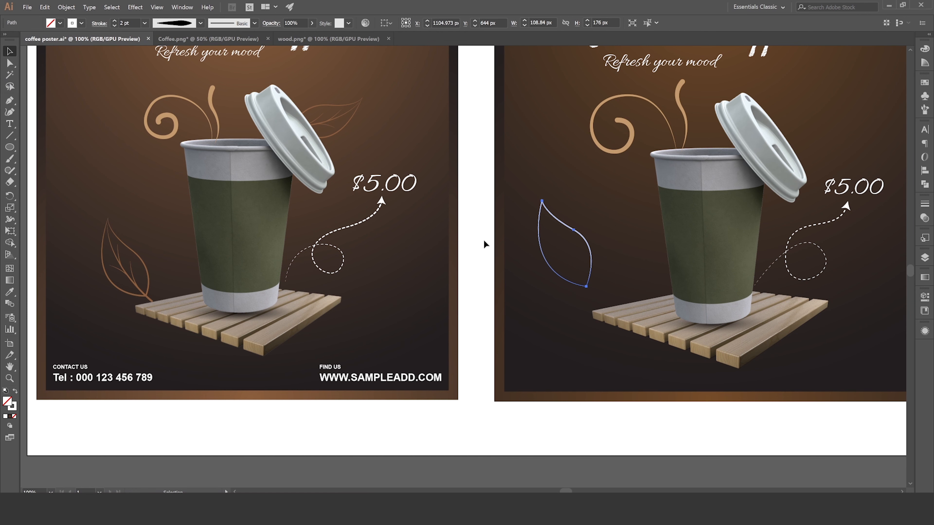
pyautogui.click(511, 421)
# - Draw a curved midrib through the leaf with the Pen tool, from about X 1168 px, Y 749 px to X 1059 px, Y 576 px
pyautogui.click(9, 100)
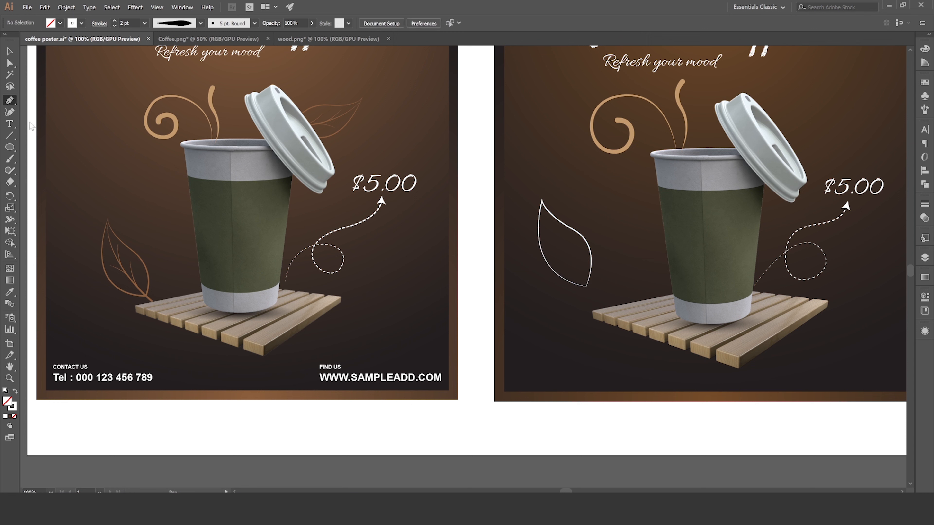
pyautogui.click(596, 294)
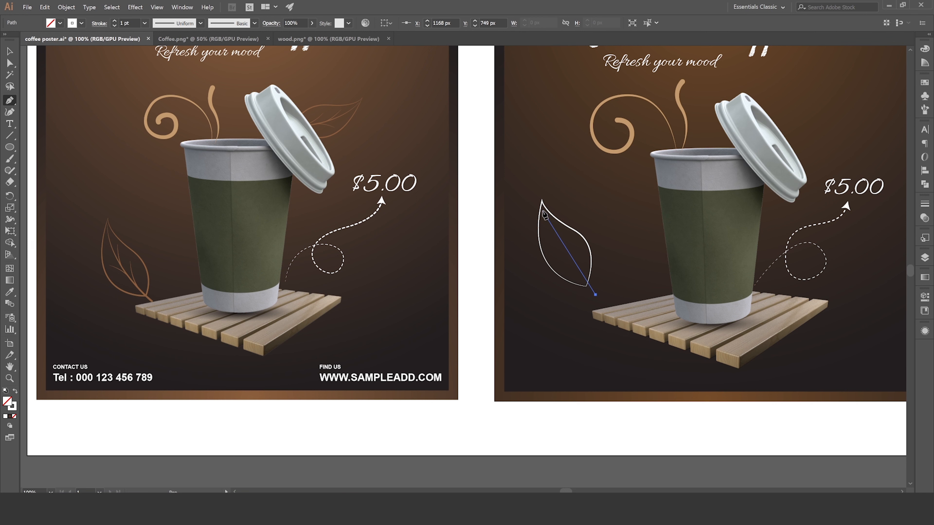
pyautogui.moveTo(542, 211); pyautogui.dragTo(529, 157)
pyautogui.press('v')
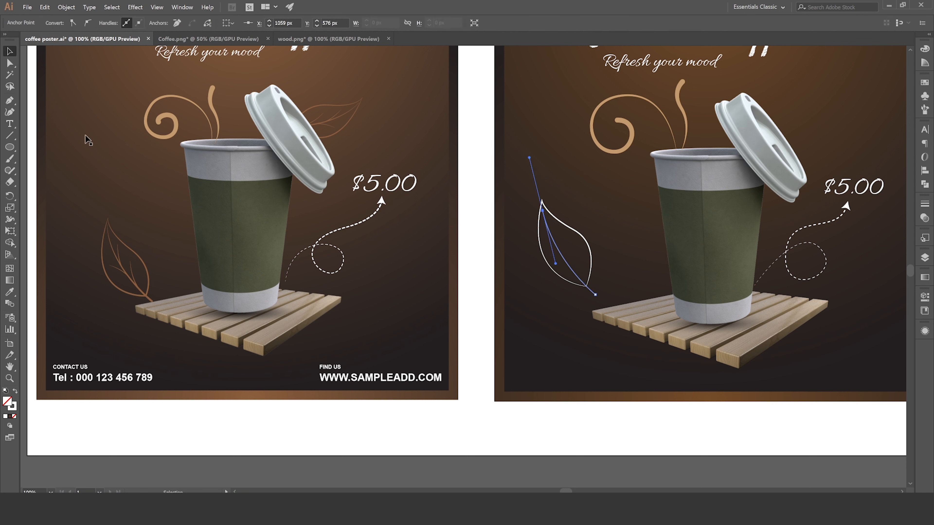
pyautogui.click(411, 474)
# - Give the leaf's midrib a 2 pt stroke with Width Profile 4 and round caps
pyautogui.click(596, 294)
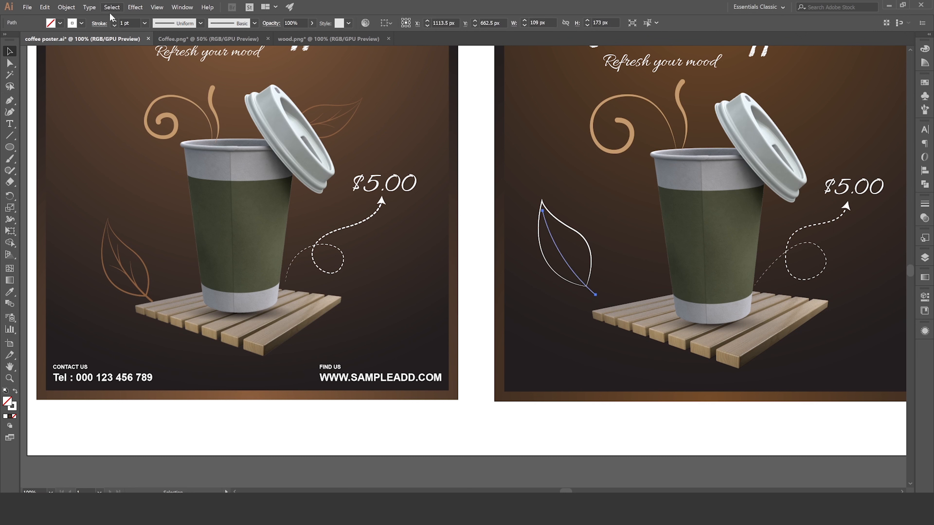
pyautogui.click(115, 21)
pyautogui.click(171, 24)
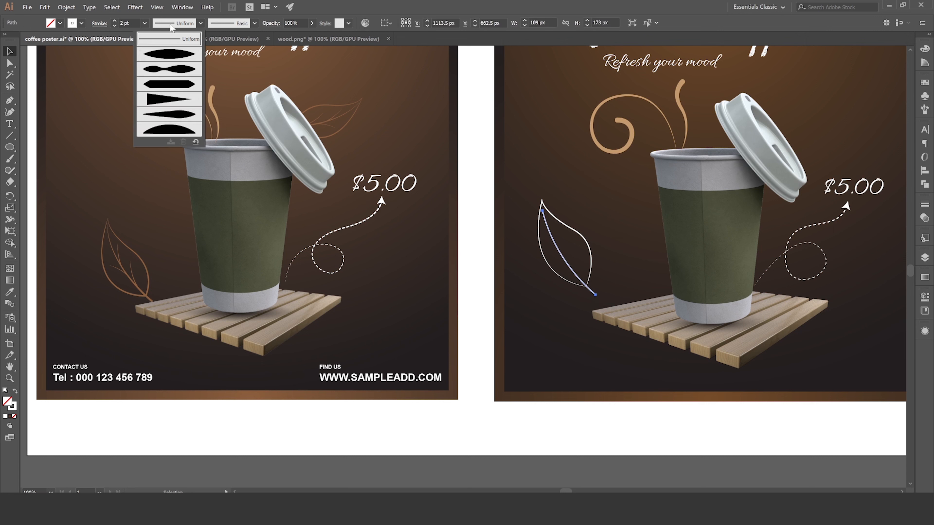
pyautogui.click(172, 99)
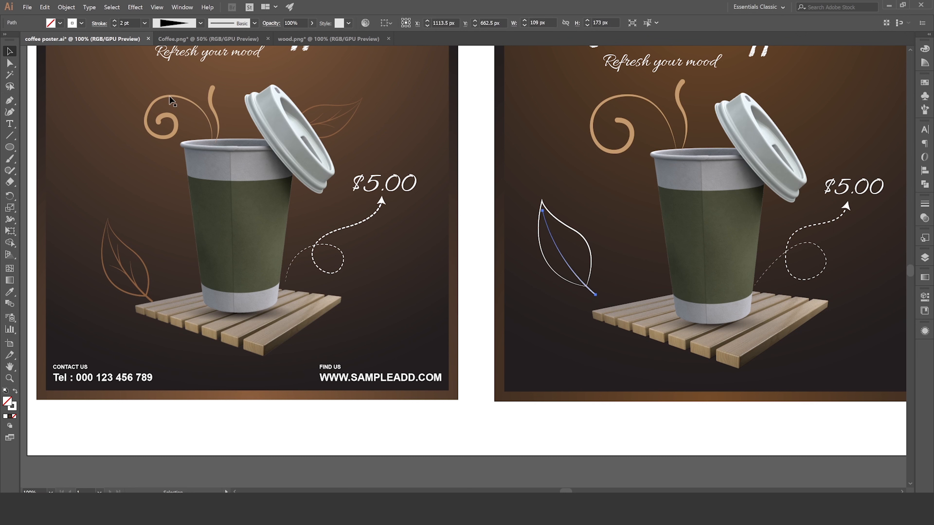
pyautogui.click(100, 23)
pyautogui.click(49, 47)
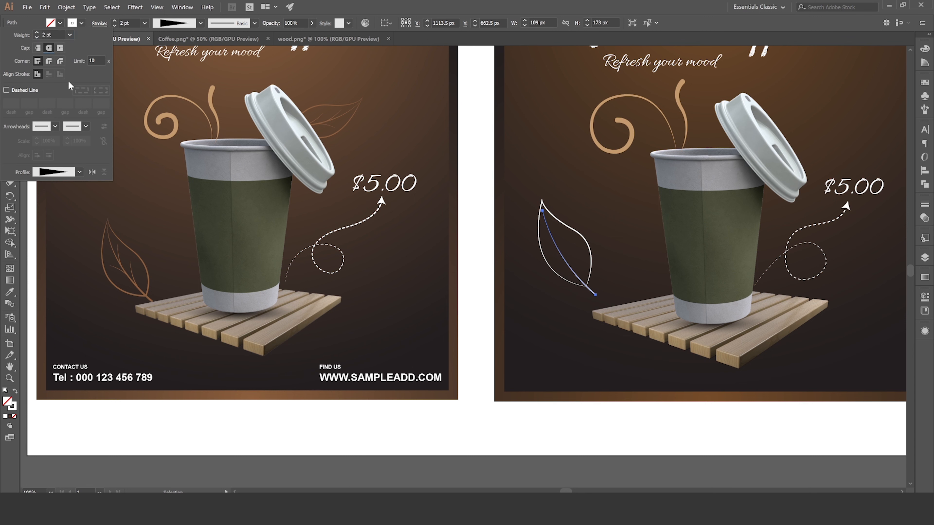
pyautogui.click(475, 409)
pyautogui.click(500, 424)
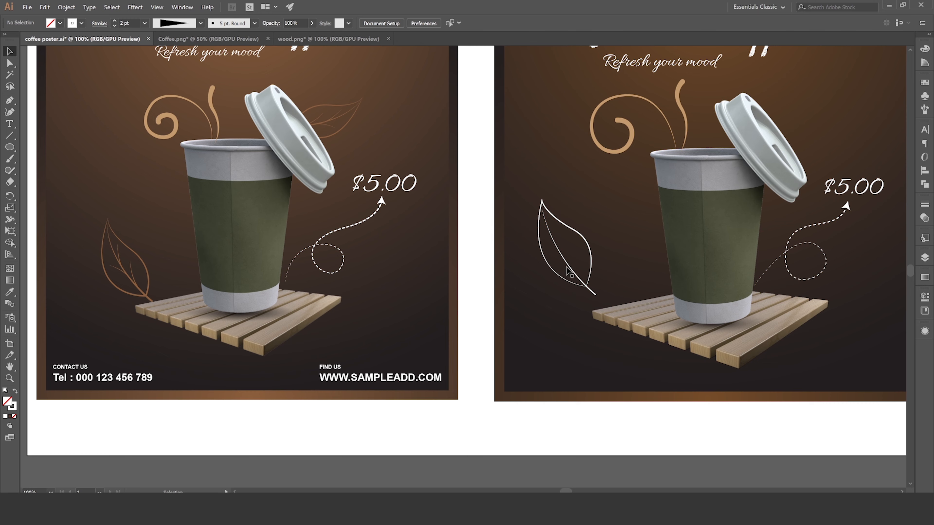
# - Draw a curved side vein about 9 × 63 px with the Pen tool, ending on the leaf's midrib at about X 1127 px, Y 707 px
pyautogui.scroll(2, 572, 268)
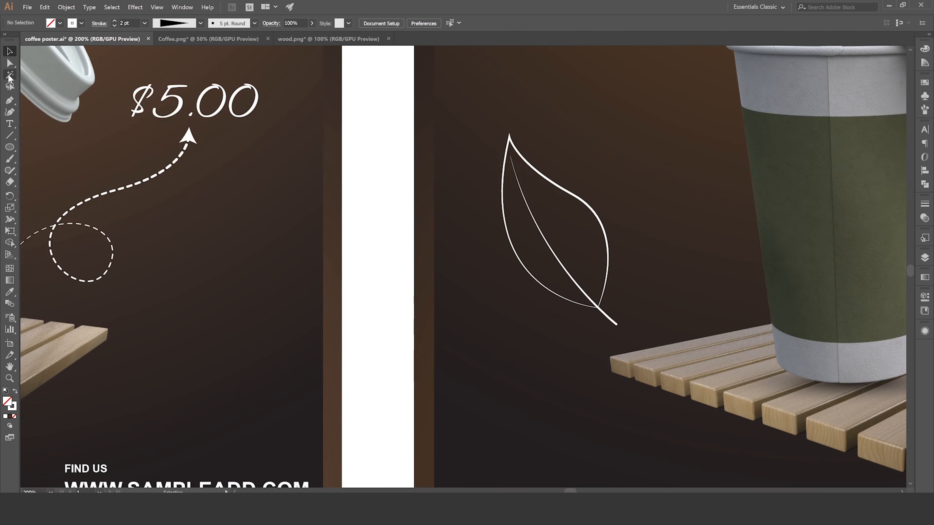
pyautogui.click(9, 100)
pyautogui.scroll(1, 540, 265)
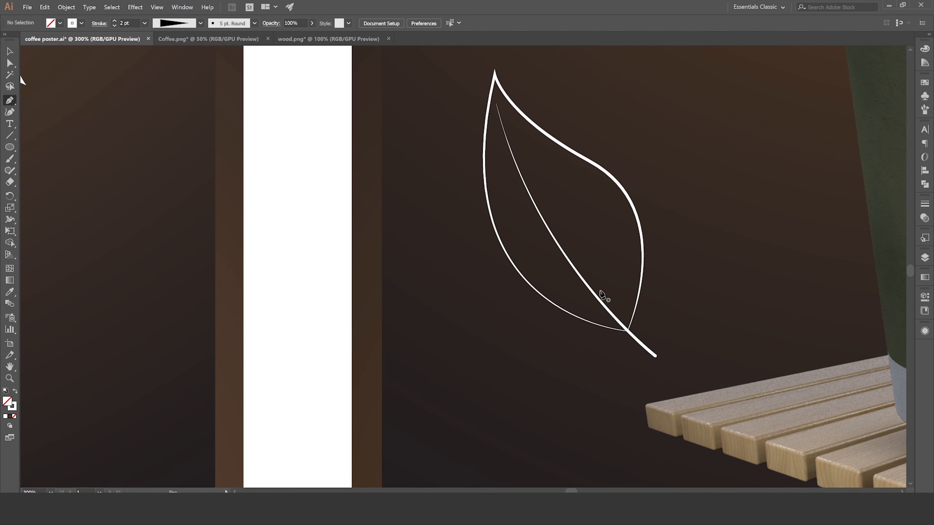
pyautogui.click(594, 283)
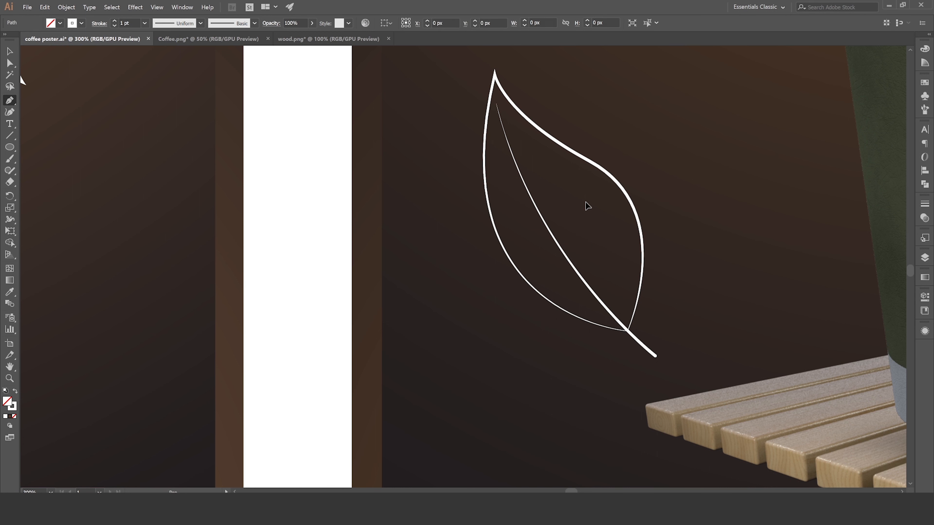
pyautogui.moveTo(586, 203); pyautogui.dragTo(598, 162)
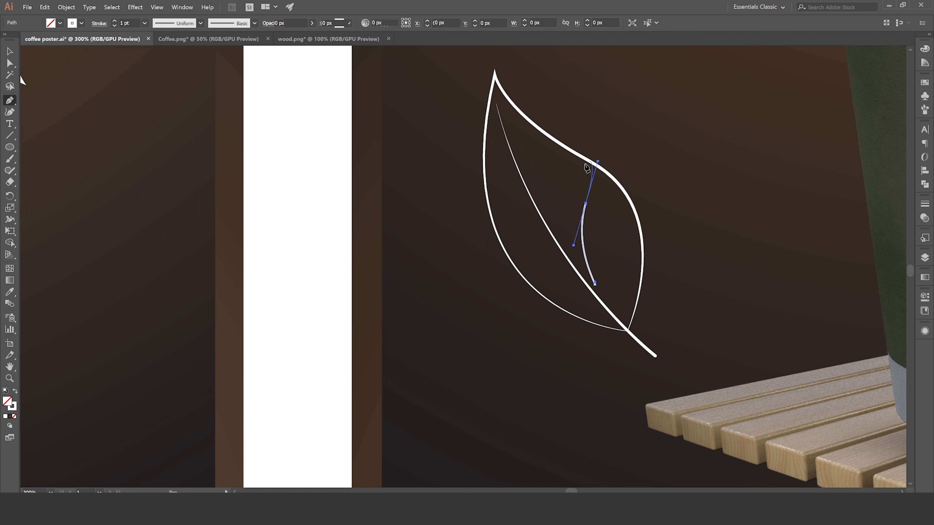
pyautogui.press('a')
pyautogui.moveTo(594, 284); pyautogui.dragTo(596, 295)
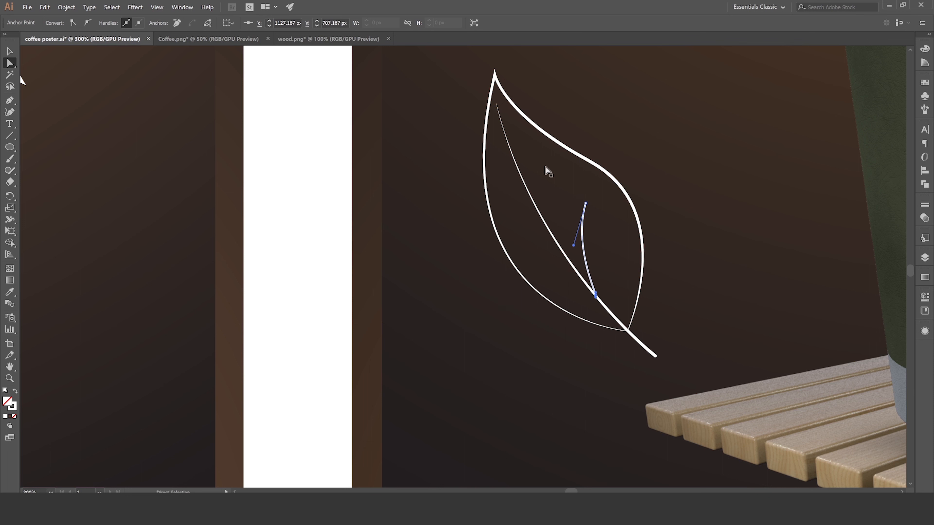
pyautogui.click(9, 52)
pyautogui.click(283, 170)
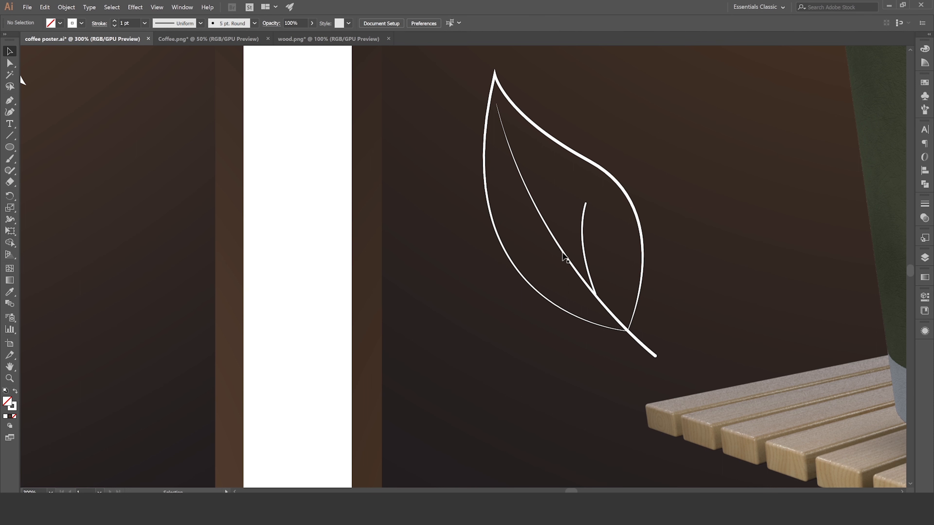
# - Apply the tapered Width Profile 4 to the side vein's stroke
pyautogui.click(585, 250)
pyautogui.click(168, 26)
pyautogui.click(161, 95)
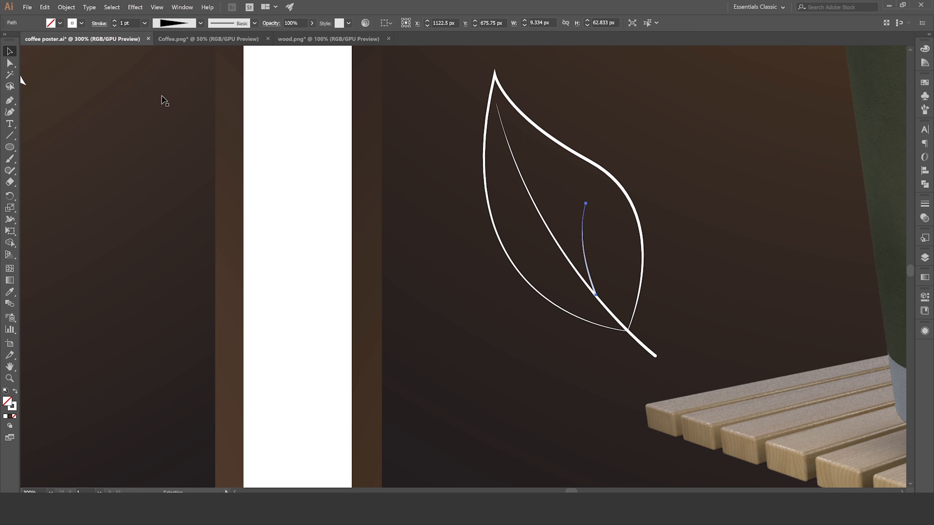
pyautogui.click(296, 199)
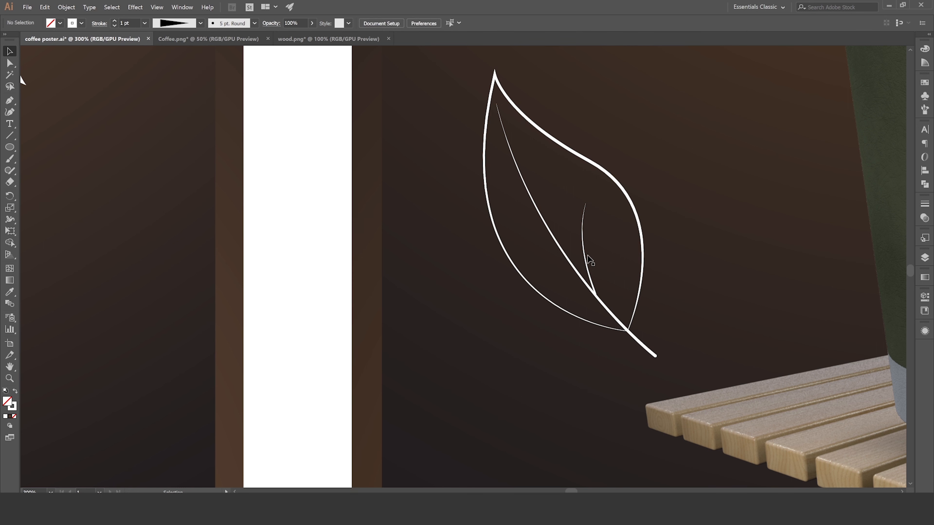
# - Duplicate the side vein further up the midrib and reshape the copy, placing its tip at about X 1081.5 px, Y 607 px
pyautogui.moveTo(590, 262); pyautogui.dragTo(538, 191)
pyautogui.click(14, 67)
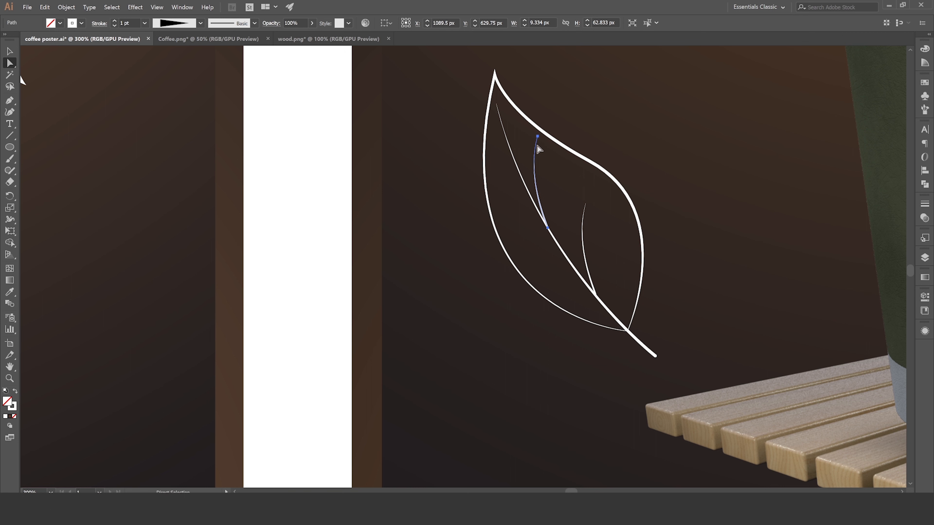
pyautogui.moveTo(537, 137); pyautogui.dragTo(528, 149)
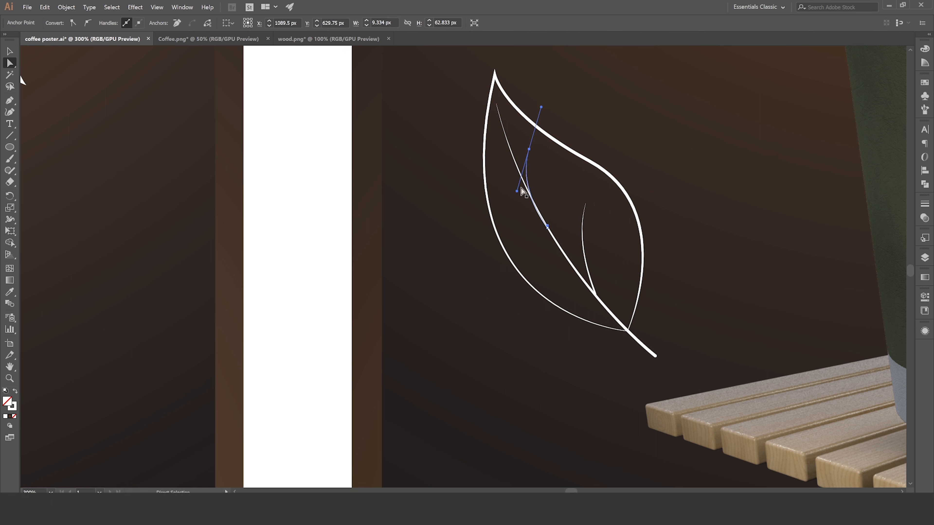
pyautogui.moveTo(517, 192); pyautogui.dragTo(528, 181)
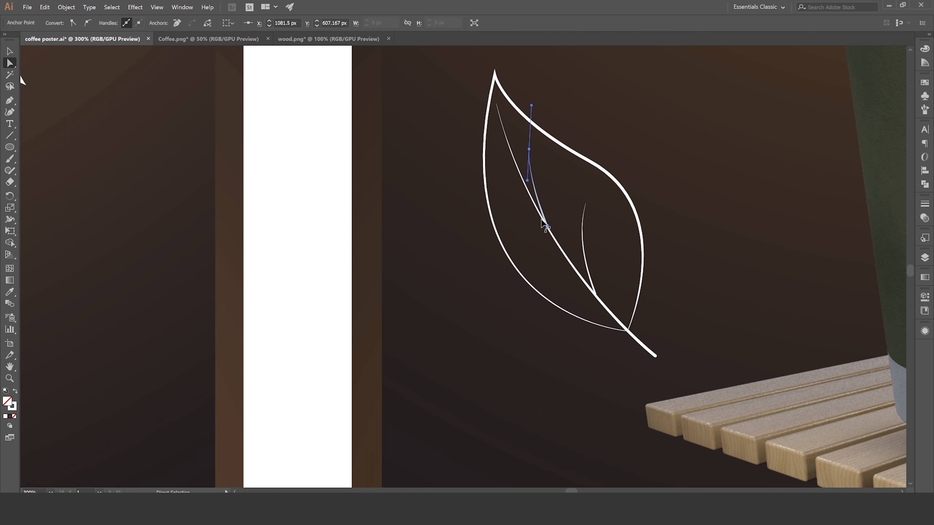
# - Move the upper vein's base onto the midrib at about X 1096 px, Y 664 px and refine the curve with the tip's handle
pyautogui.click(557, 224)
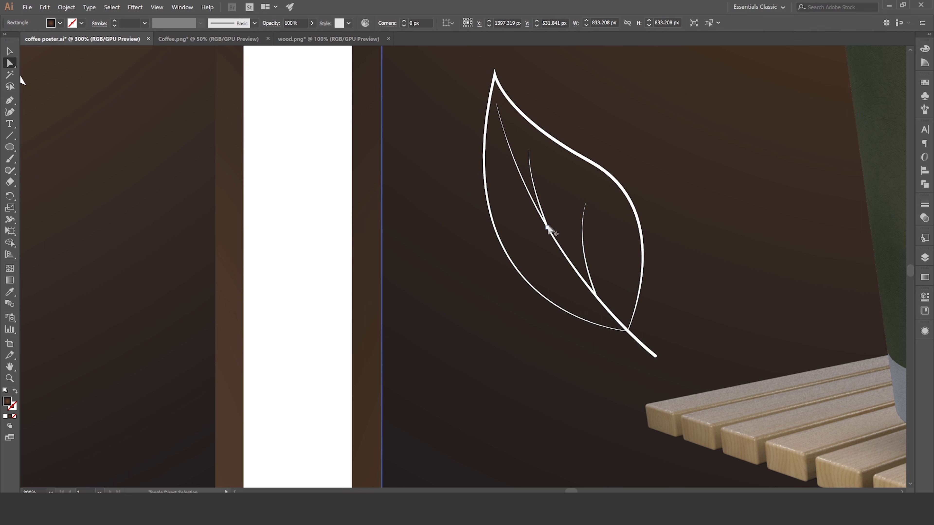
pyautogui.scroll(3, 547, 227)
pyautogui.click(544, 228)
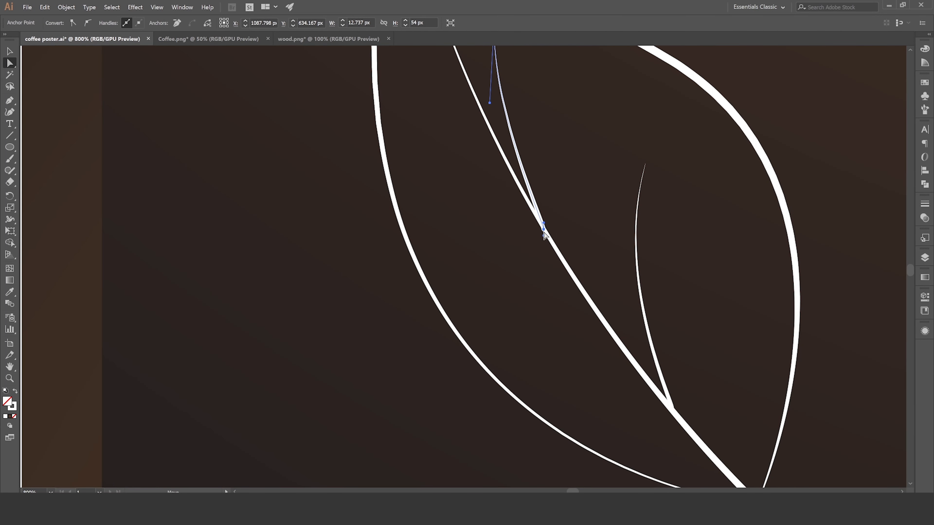
pyautogui.moveTo(543, 229); pyautogui.dragTo(550, 241)
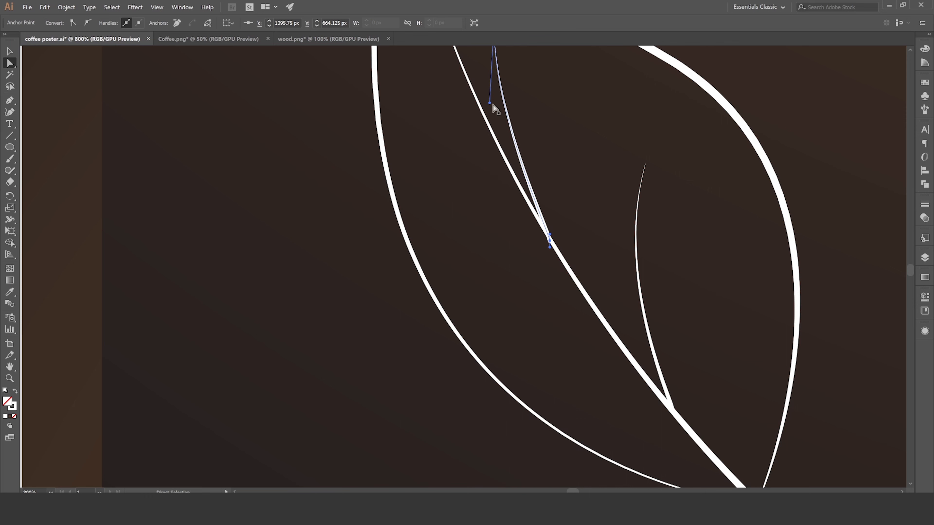
pyautogui.moveTo(492, 106); pyautogui.dragTo(487, 117)
pyautogui.scroll(-3, 486, 118)
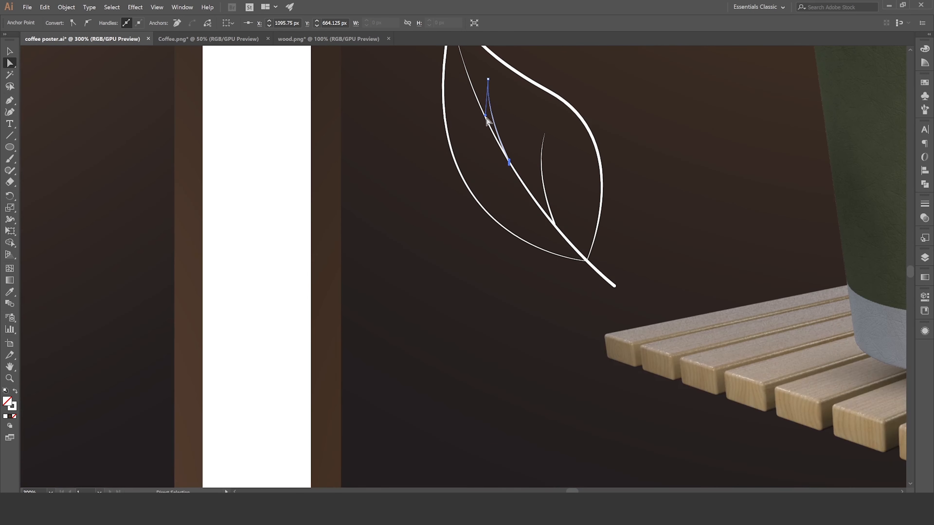
pyautogui.scroll(-2, 487, 121)
pyautogui.scroll(-2, 492, 129)
pyautogui.scroll(1, 144, 215)
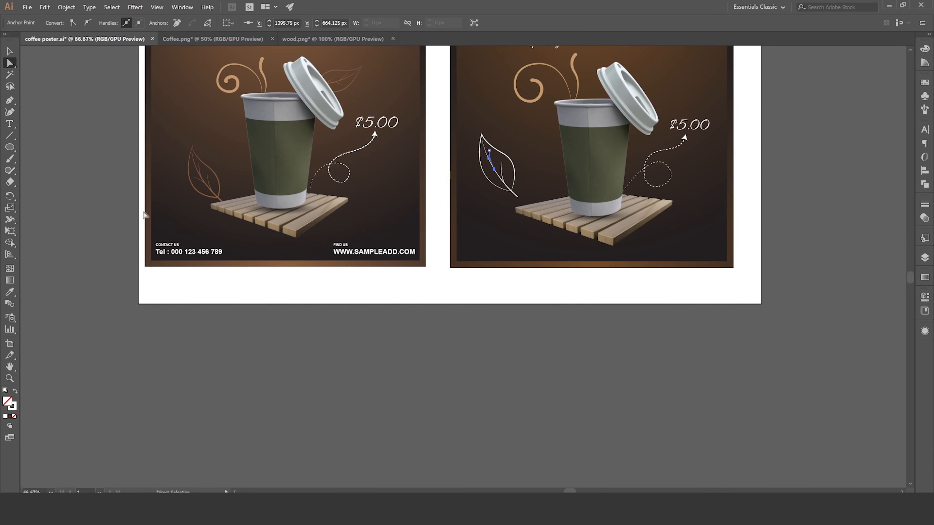
pyautogui.click(10, 51)
pyautogui.click(465, 368)
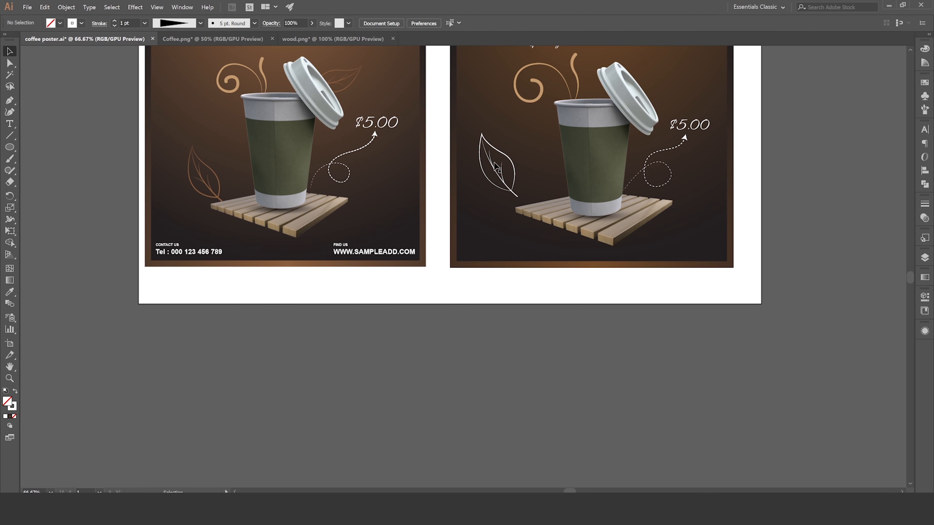
# - Create a mirrored copy of the lower side vein by reflecting it across the vertical axis
pyautogui.scroll(2, 495, 162)
pyautogui.scroll(2, 507, 174)
pyautogui.click(513, 195)
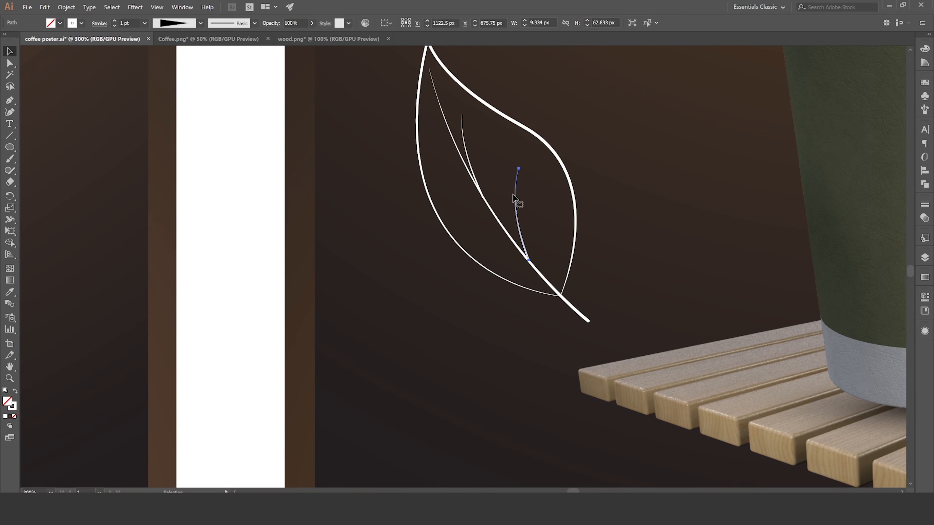
pyautogui.rightClick(513, 194)
pyautogui.moveTo(346, 295)
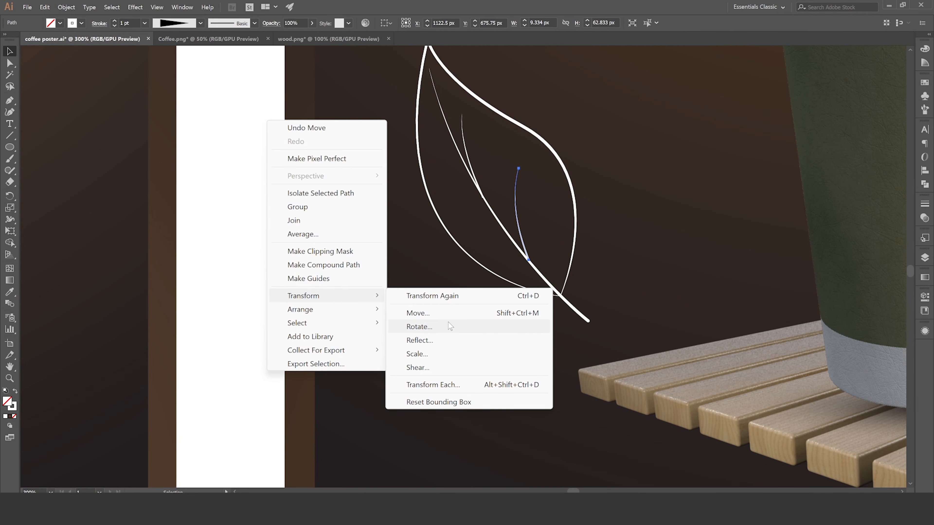
pyautogui.click(419, 340)
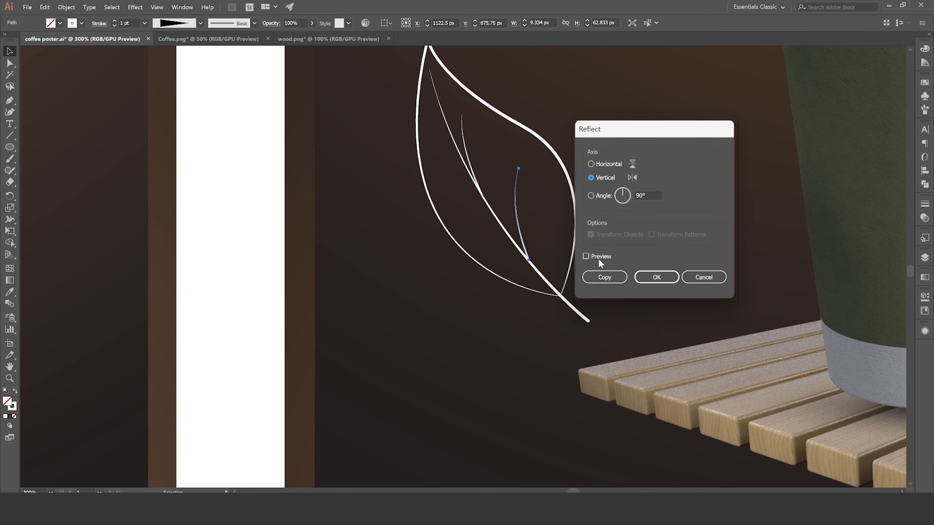
pyautogui.click(586, 257)
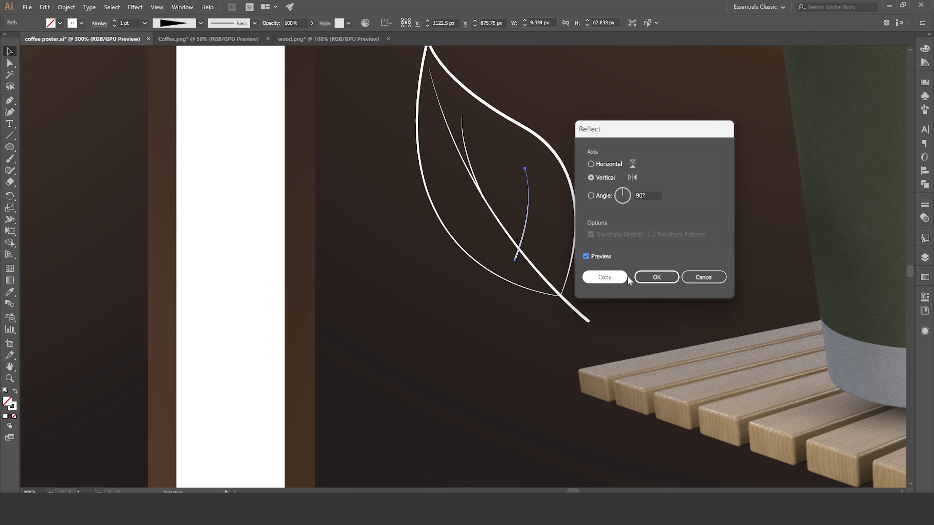
pyautogui.click(606, 276)
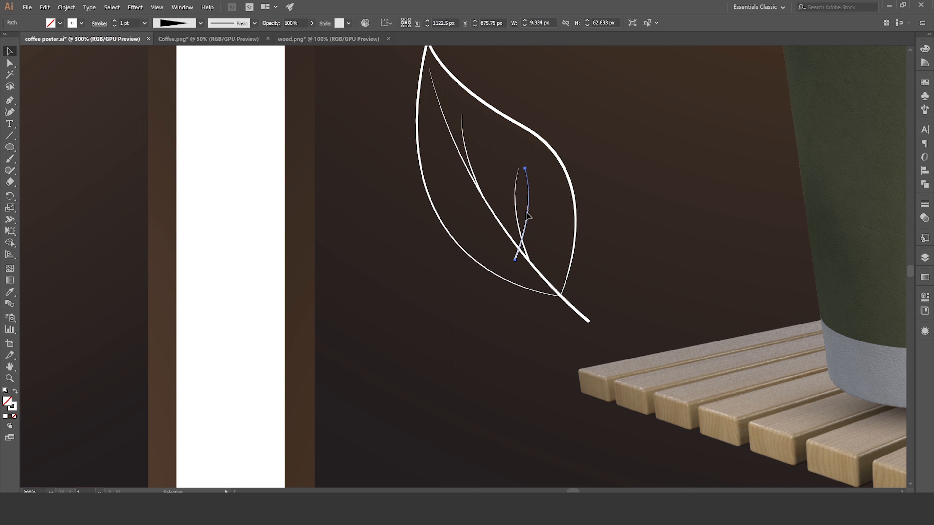
# - Rotate the mirrored vein into the leaf's other half and attach it to the midrib, centred at about X 1086 px, Y 668.5 px
pyautogui.moveTo(517, 213); pyautogui.dragTo(465, 165)
pyautogui.press('e')
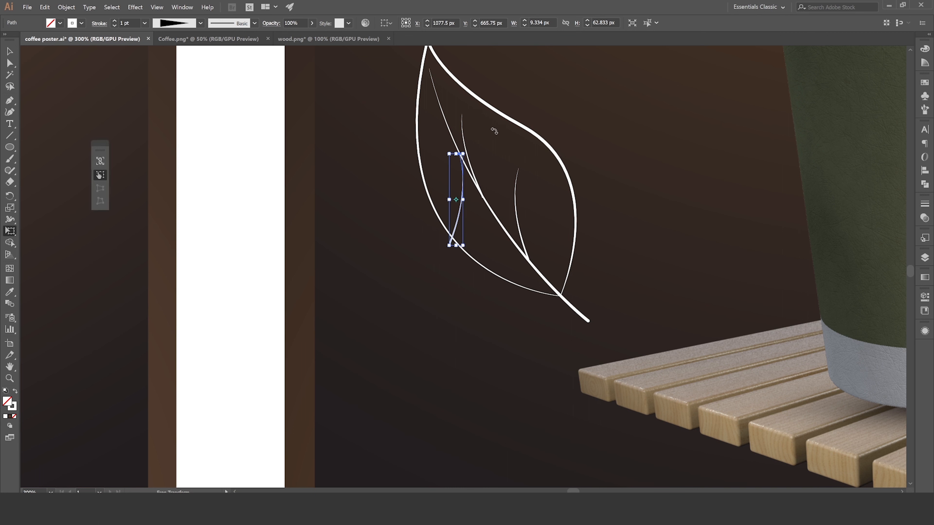
pyautogui.moveTo(492, 129); pyautogui.dragTo(384, 81)
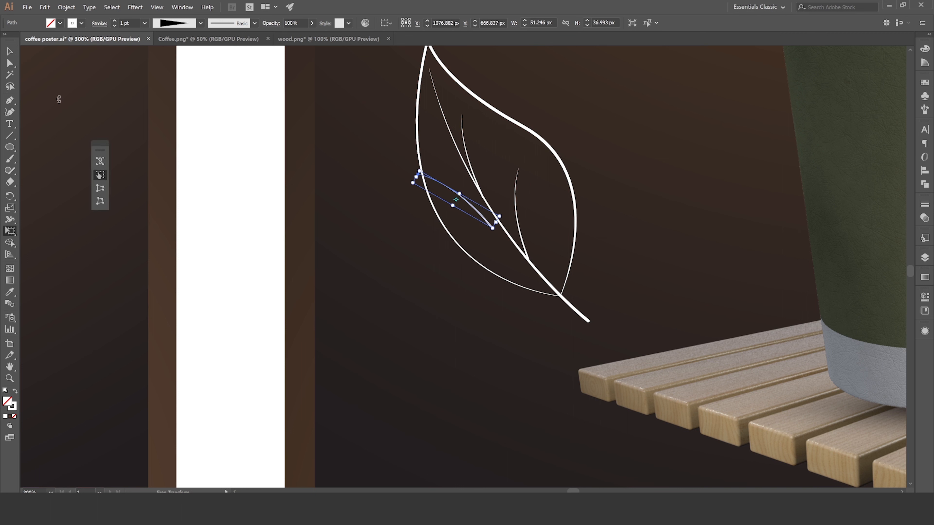
pyautogui.click(10, 51)
pyautogui.moveTo(490, 229); pyautogui.dragTo(502, 231)
# - Group the leaf's outline, midrib and three side veins, leaving the background rectangle out of the selection
pyautogui.click(502, 157)
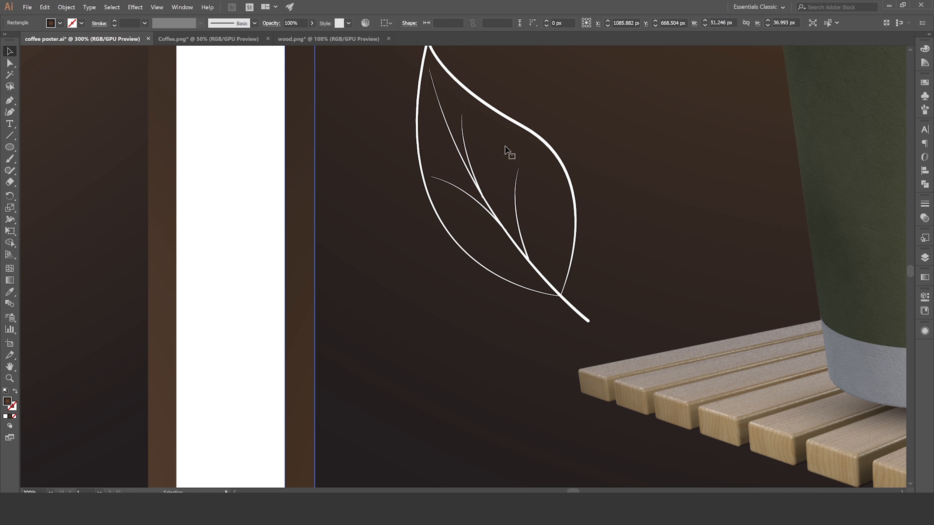
pyautogui.keyDown('shift'); pyautogui.click(516, 206); pyautogui.keyUp('shift')
pyautogui.keyDown('shift'); pyautogui.click(461, 124); pyautogui.keyUp('shift')
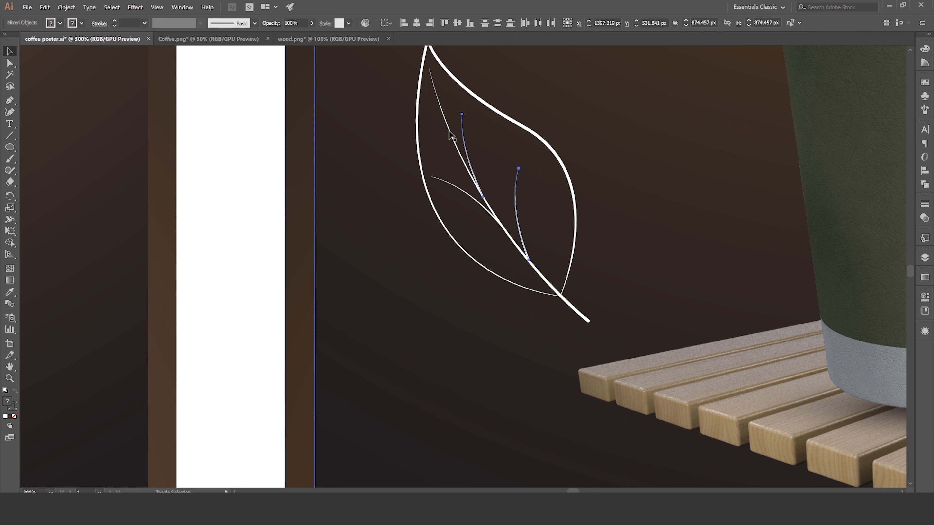
pyautogui.keyDown('shift'); pyautogui.click(453, 141); pyautogui.keyUp('shift')
pyautogui.keyDown('shift'); pyautogui.click(421, 168); pyautogui.keyUp('shift')
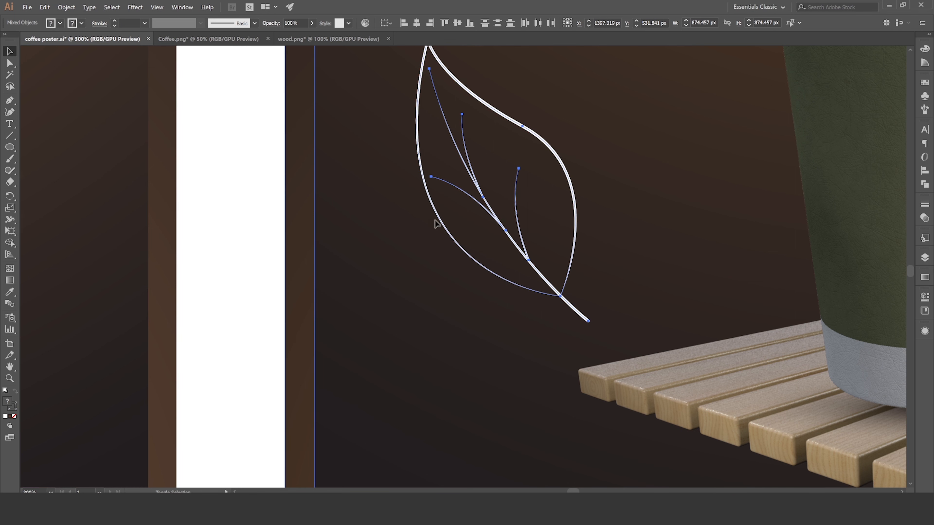
pyautogui.scroll(-3, 435, 222)
pyautogui.keyDown('shift'); pyautogui.click(417, 299); pyautogui.keyUp('shift')
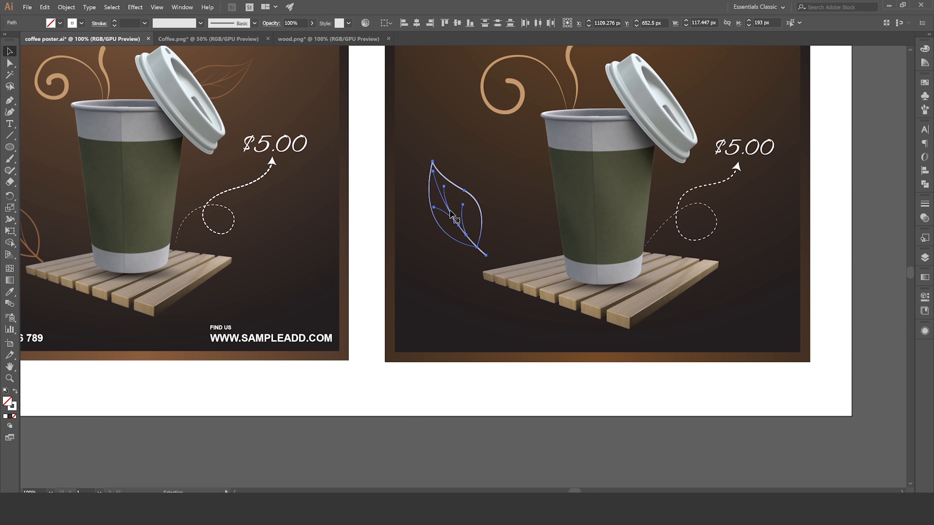
pyautogui.rightClick(455, 216)
pyautogui.click(265, 201)
pyautogui.click(477, 381)
pyautogui.scroll(-1, 477, 381)
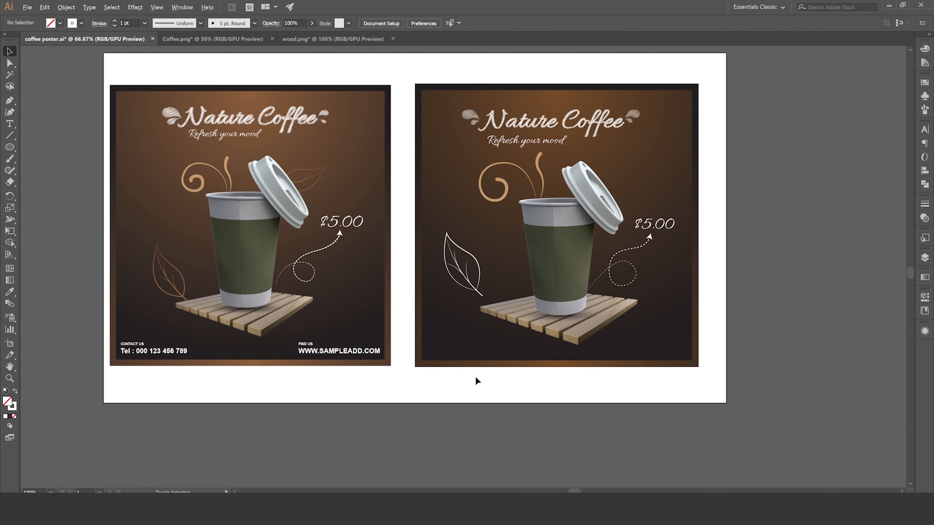
# - Move the leaf group to about X 1131 px, Y 688 px and change its stroke to the tan swatch
pyautogui.moveTo(476, 379); pyautogui.dragTo(480, 381)
pyautogui.moveTo(475, 270); pyautogui.dragTo(482, 281)
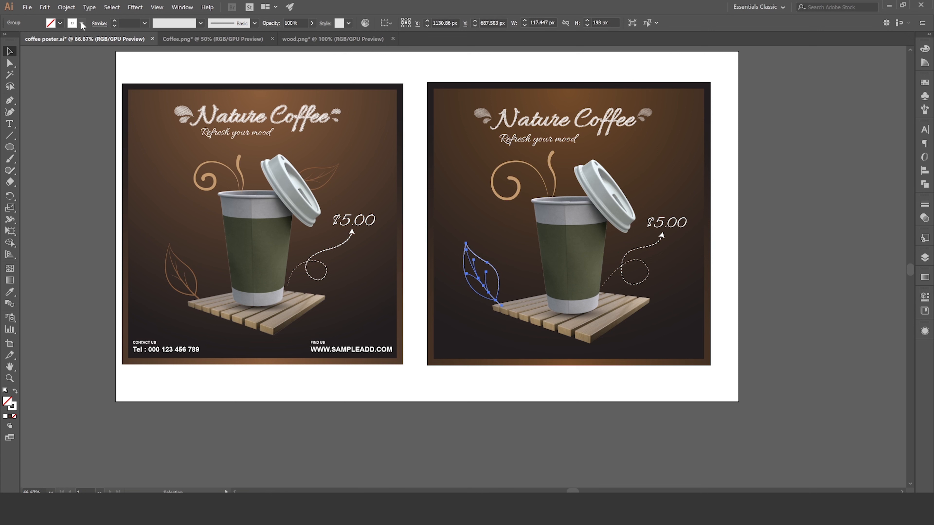
pyautogui.click(72, 23)
pyautogui.click(73, 56)
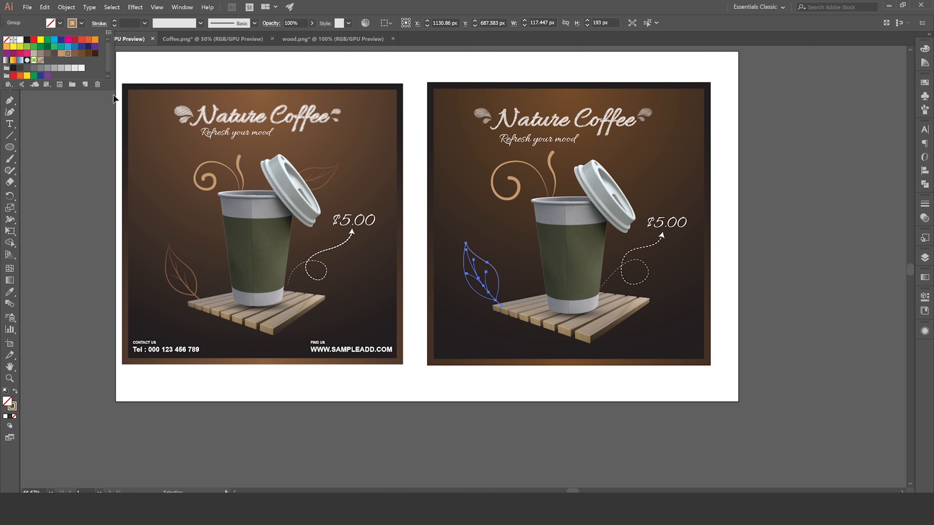
pyautogui.click(485, 454)
pyautogui.click(491, 459)
# - Duplicate the leaf above the cup lid at about X 1614 px, Y 332 px and create a copy of it reflected across the vertical axis
pyautogui.click(480, 280)
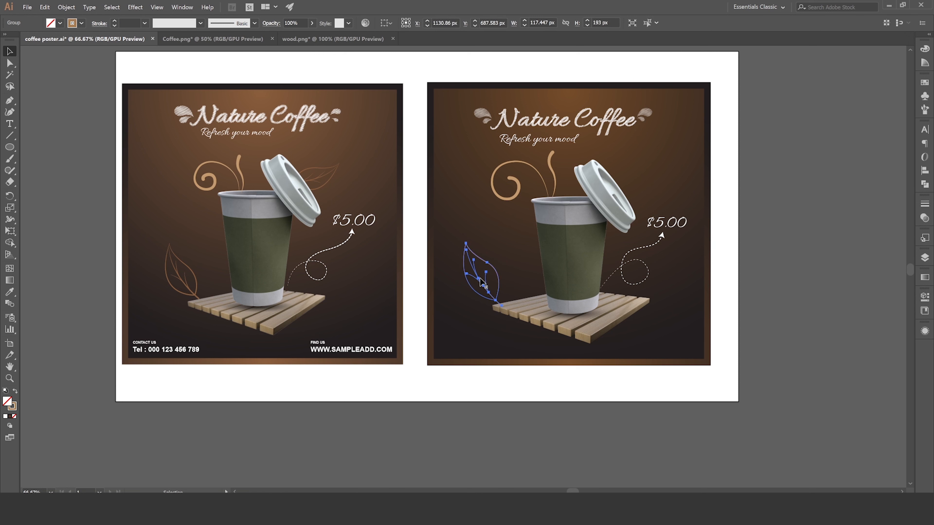
pyautogui.keyDown('alt'); pyautogui.moveTo(480, 280); pyautogui.dragTo(637, 165); pyautogui.keyUp('alt')
pyautogui.rightClick(637, 165)
pyautogui.moveTo(445, 225)
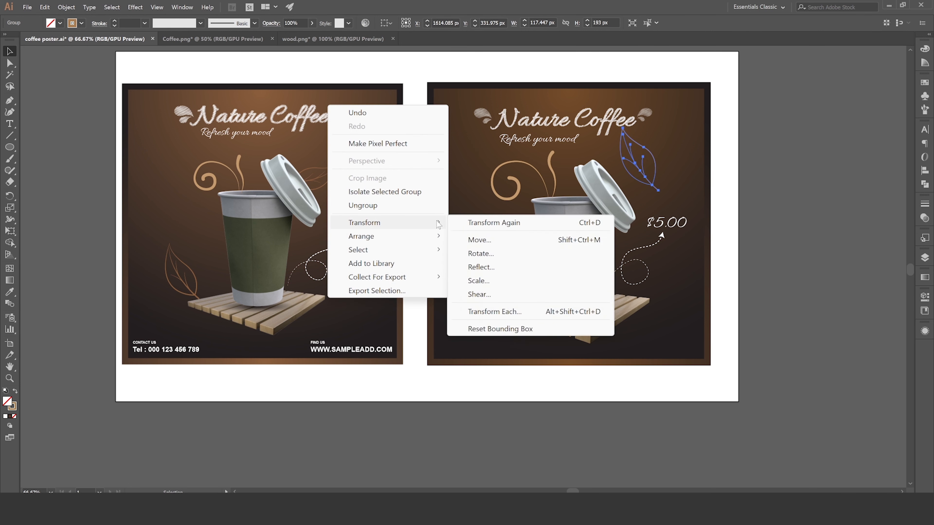
pyautogui.click(502, 263)
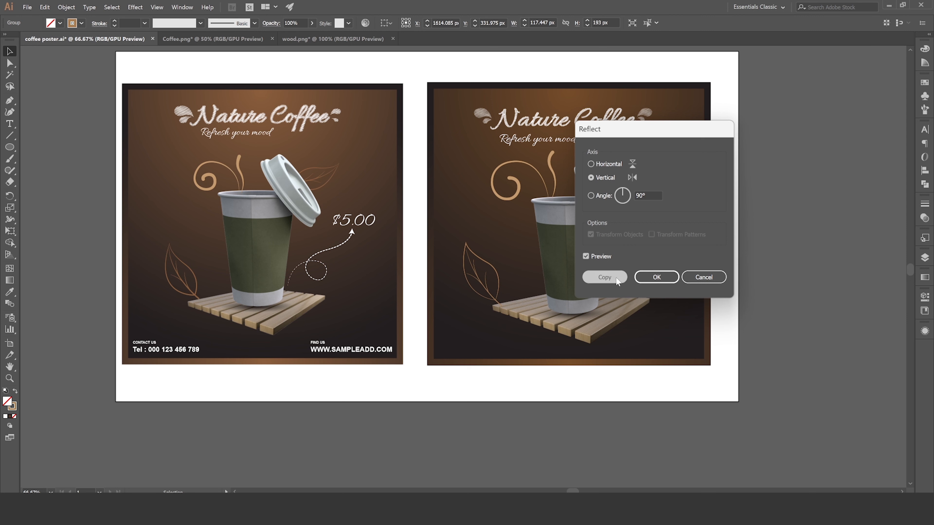
pyautogui.click(605, 276)
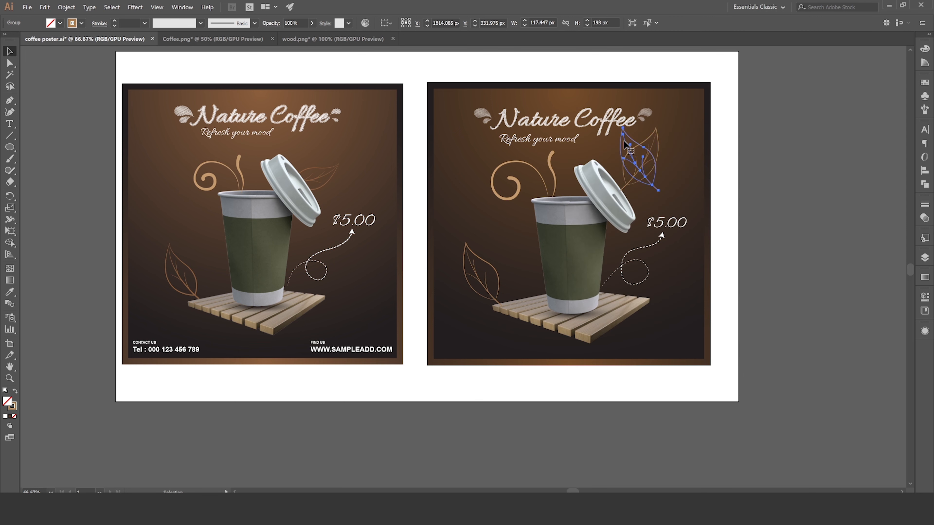
# - Delete the unmirrored leaf, then rotate the mirrored one and place it beside the cup lid at about X 1580 px, Y 364.6 px
pyautogui.press('Delete')
pyautogui.click(637, 148)
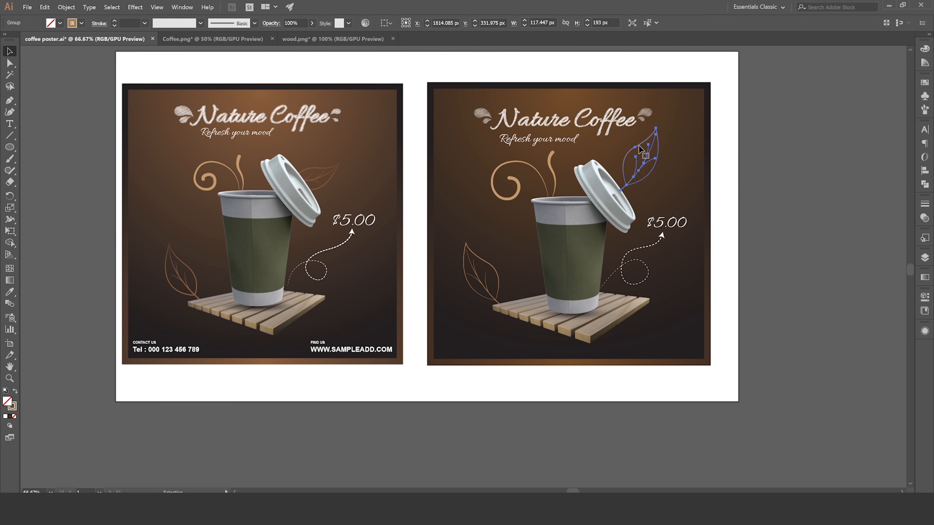
pyautogui.moveTo(638, 145); pyautogui.dragTo(635, 158)
pyautogui.press('e')
pyautogui.moveTo(679, 129); pyautogui.dragTo(654, 158)
pyautogui.click(5, 55)
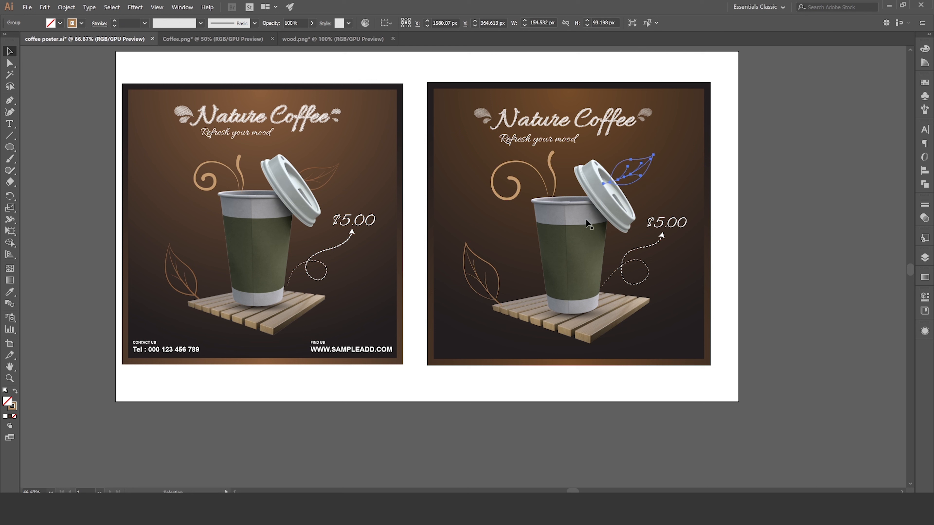
# - Send the upper leaf and the poster background to the back so the leaf sits behind the cup lid
pyautogui.click(760, 186)
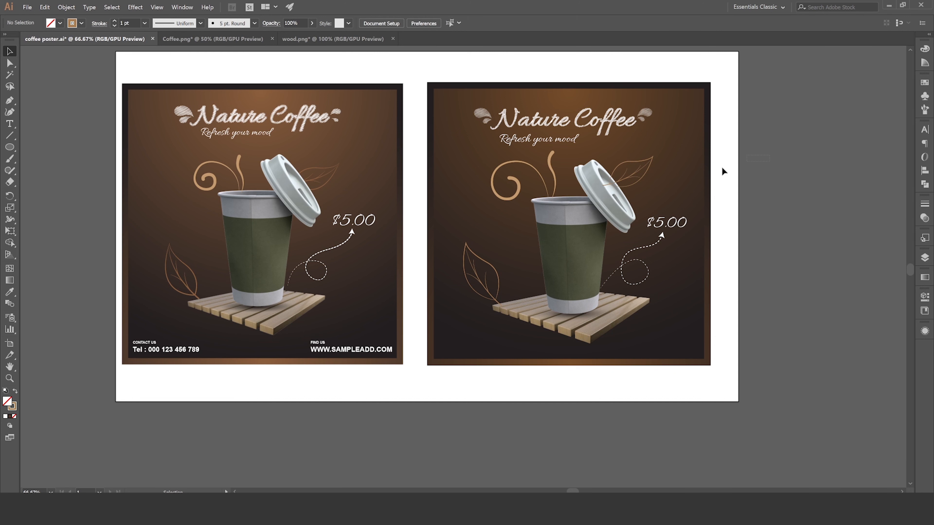
pyautogui.moveTo(722, 168); pyautogui.dragTo(633, 172)
pyautogui.rightClick(633, 172)
pyautogui.click(774, 156)
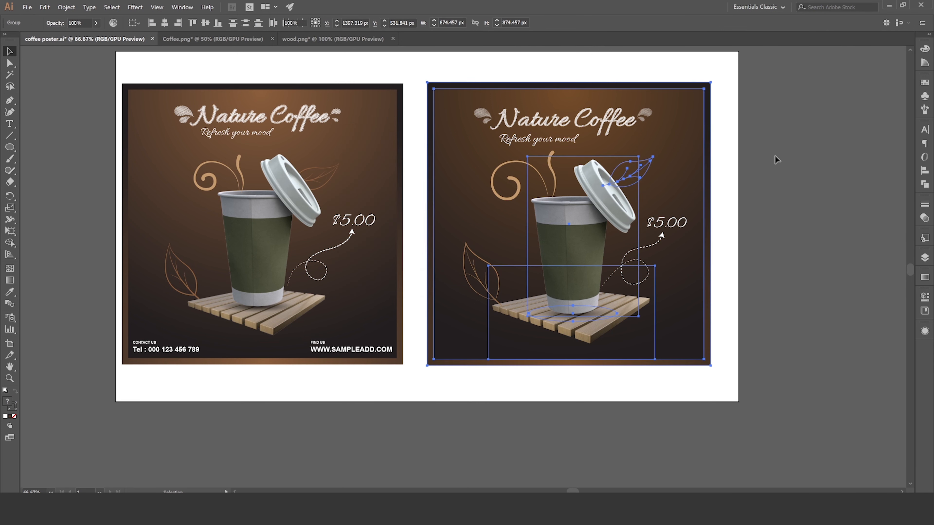
pyautogui.click(651, 170)
pyautogui.rightClick(648, 170)
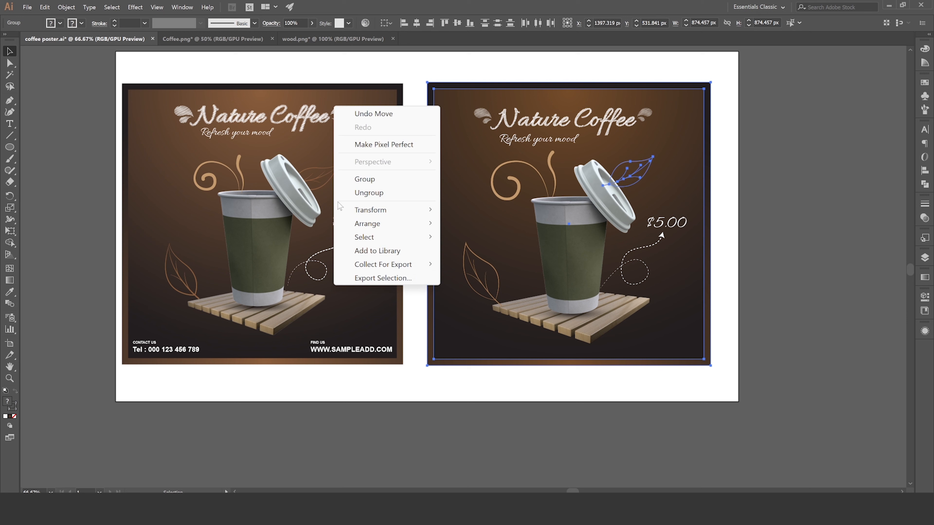
pyautogui.moveTo(387, 225)
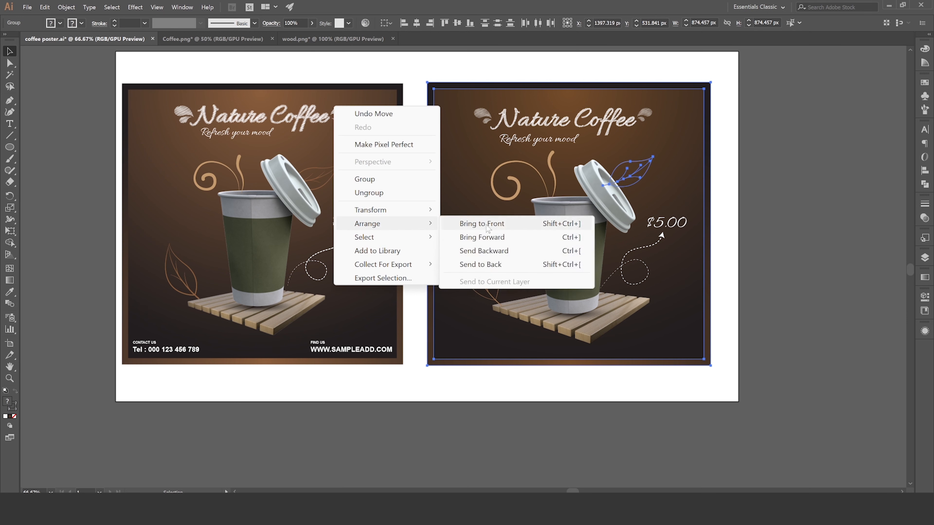
pyautogui.click(500, 264)
pyautogui.click(538, 419)
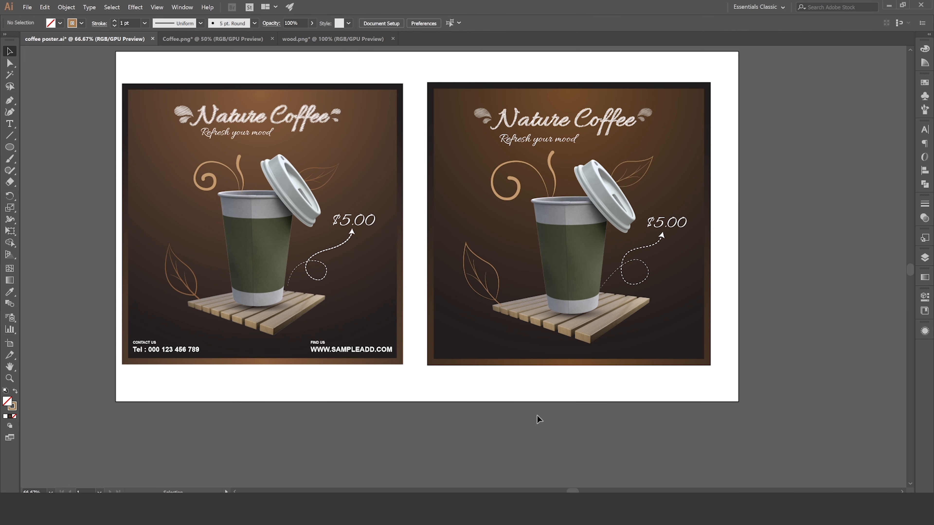
# - Shift the leaf behind the lid slightly down to about X 1578.6 px, Y 370.6 px, keeping the cup and platform in place
pyautogui.moveTo(639, 179); pyautogui.dragTo(637, 183)
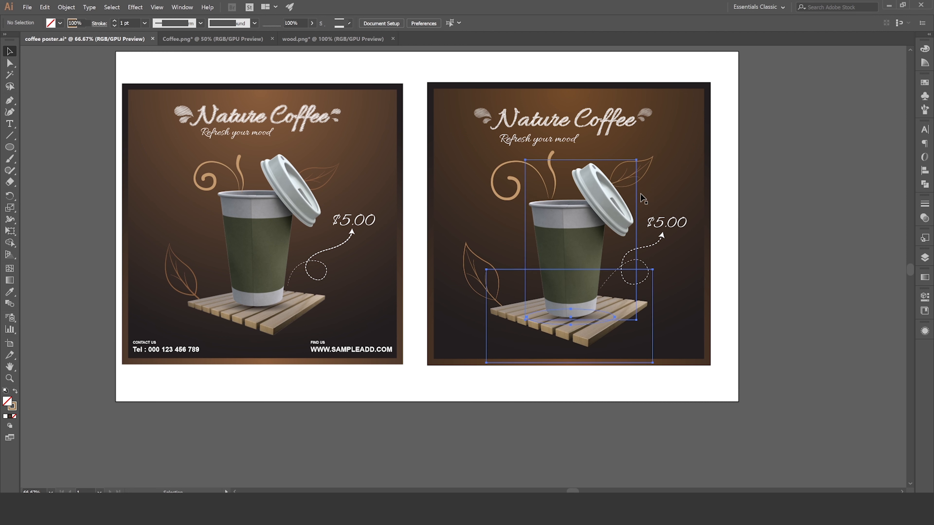
pyautogui.hotkey('ctrl', 'z')
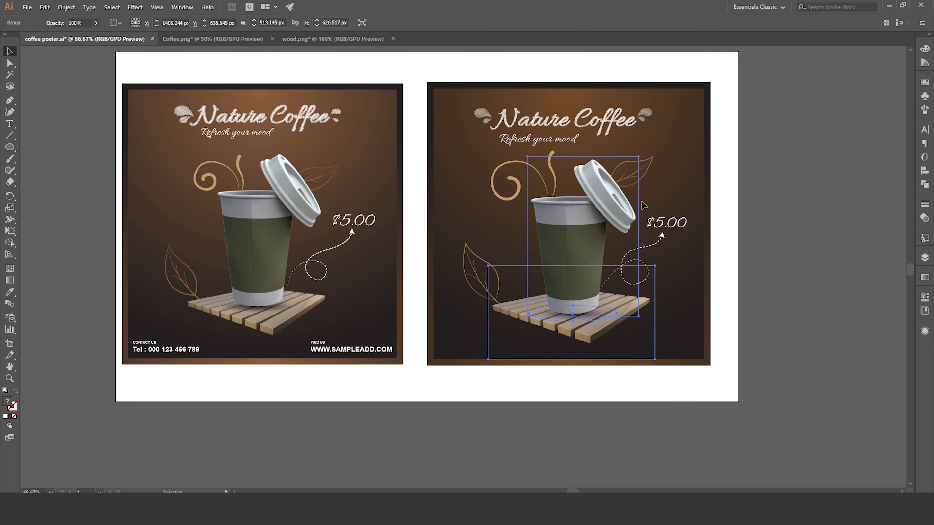
pyautogui.click(650, 170)
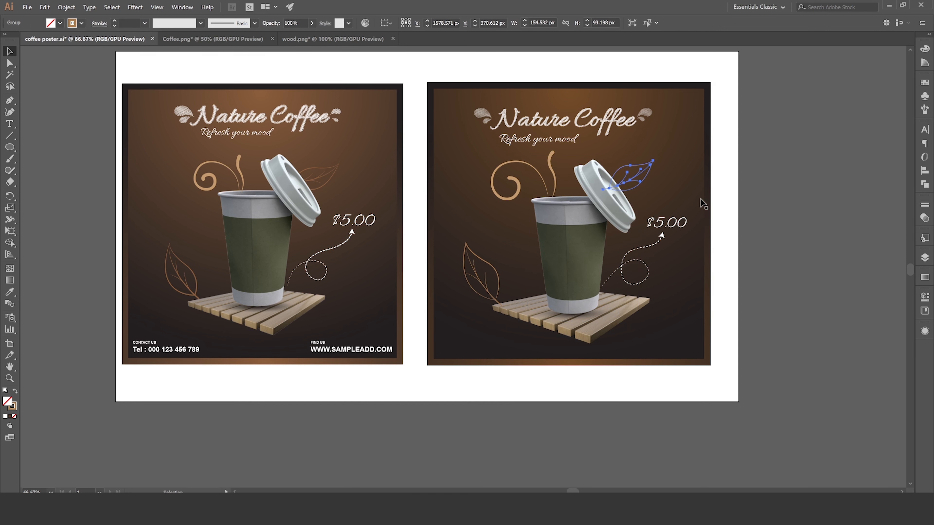
pyautogui.click(833, 223)
pyautogui.scroll(-1, 833, 222)
pyautogui.scroll(1, 832, 220)
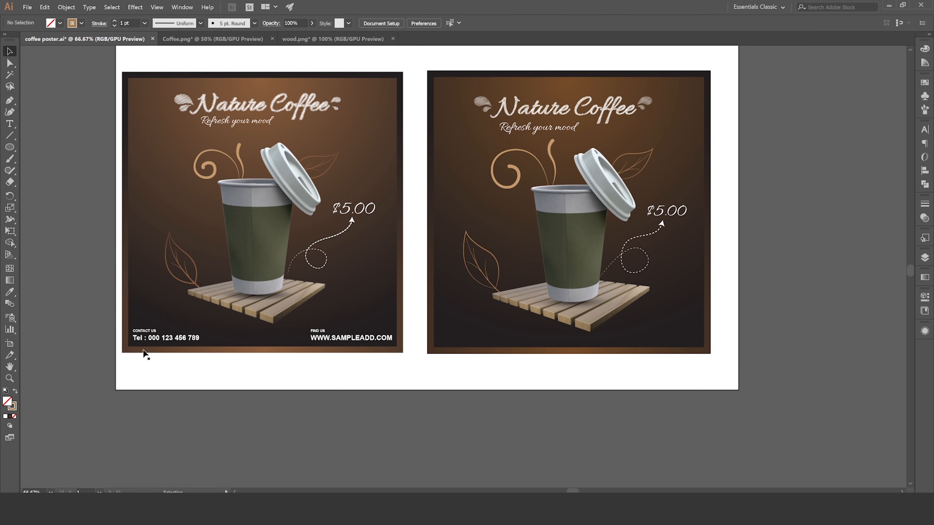
# - Copy the CONTACT US, phone, FIND US and website texts from the reference poster to the lower edge of the recreated poster
pyautogui.click(143, 335)
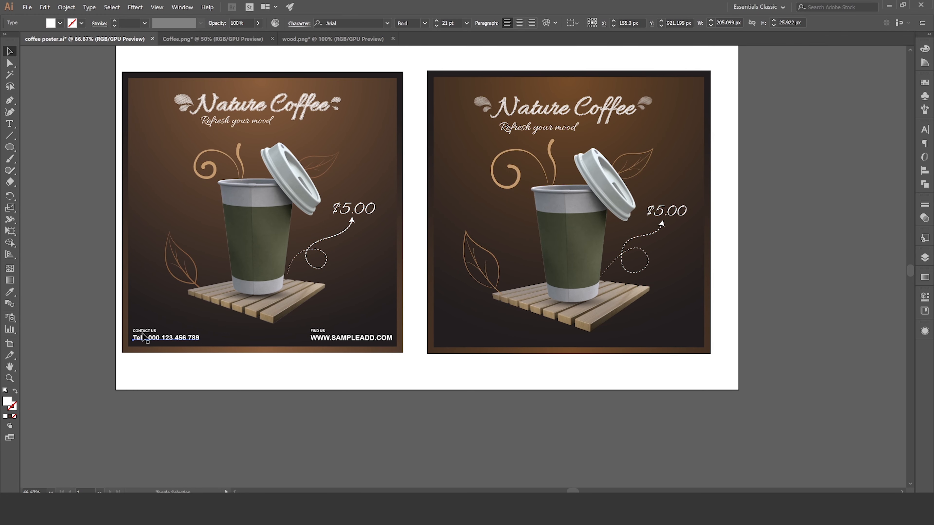
pyautogui.keyDown('shift'); pyautogui.click(313, 332); pyautogui.keyUp('shift')
pyautogui.keyDown('shift'); pyautogui.click(317, 325); pyautogui.keyUp('shift')
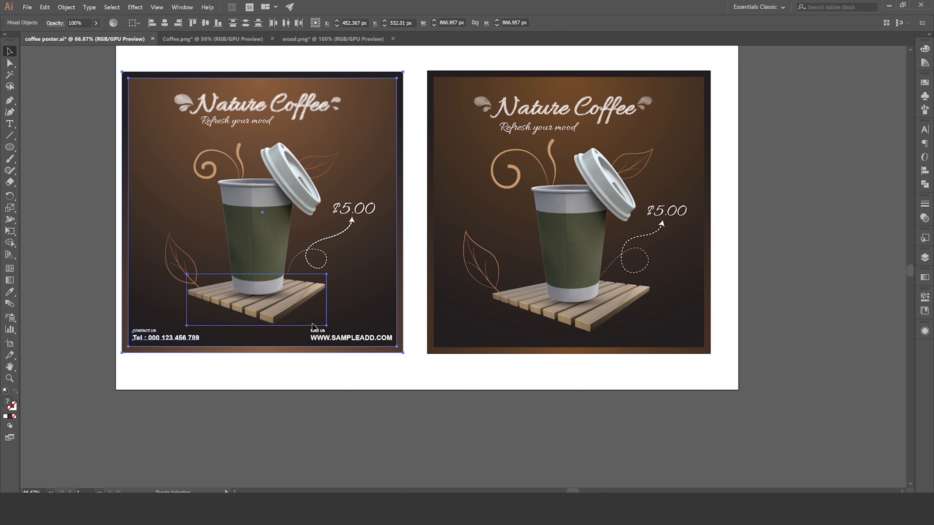
pyautogui.keyDown('shift'); pyautogui.click(313, 325); pyautogui.keyUp('shift')
pyautogui.keyDown('shift'); pyautogui.click(326, 345); pyautogui.keyUp('shift')
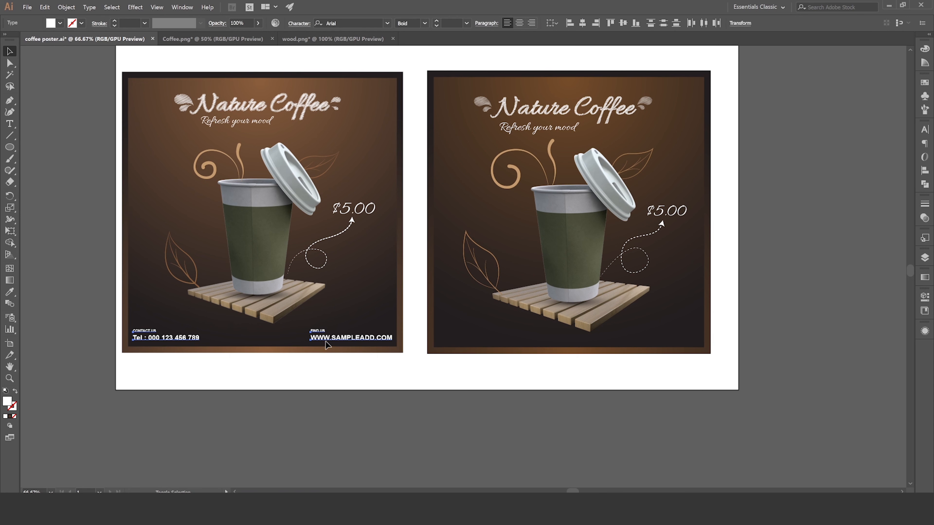
pyautogui.moveTo(326, 343); pyautogui.dragTo(633, 349)
pyautogui.click(606, 411)
pyautogui.moveTo(607, 387); pyautogui.dragTo(606, 422)
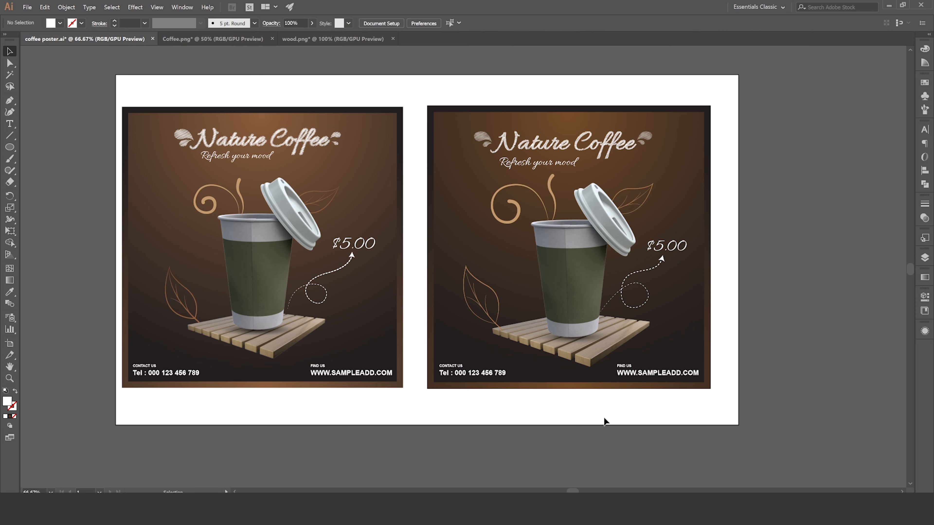
pyautogui.moveTo(478, 374); pyautogui.dragTo(518, 386)
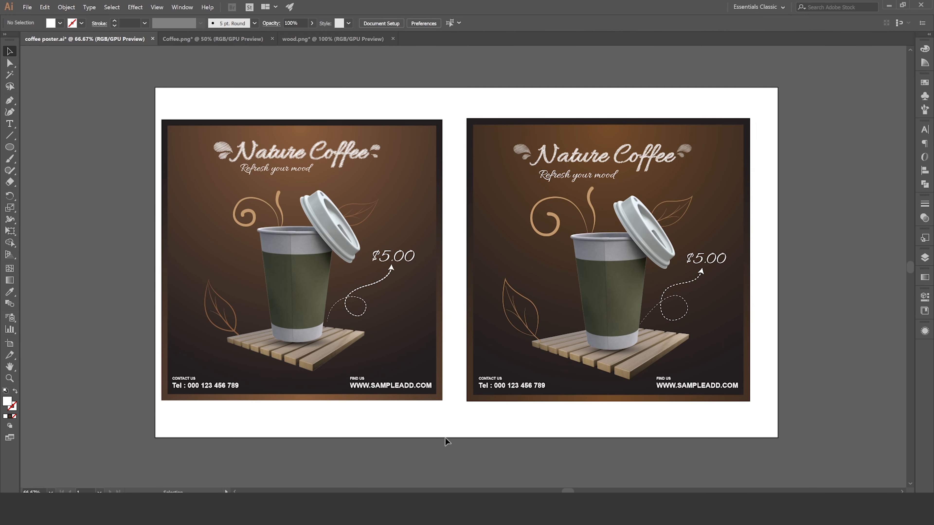